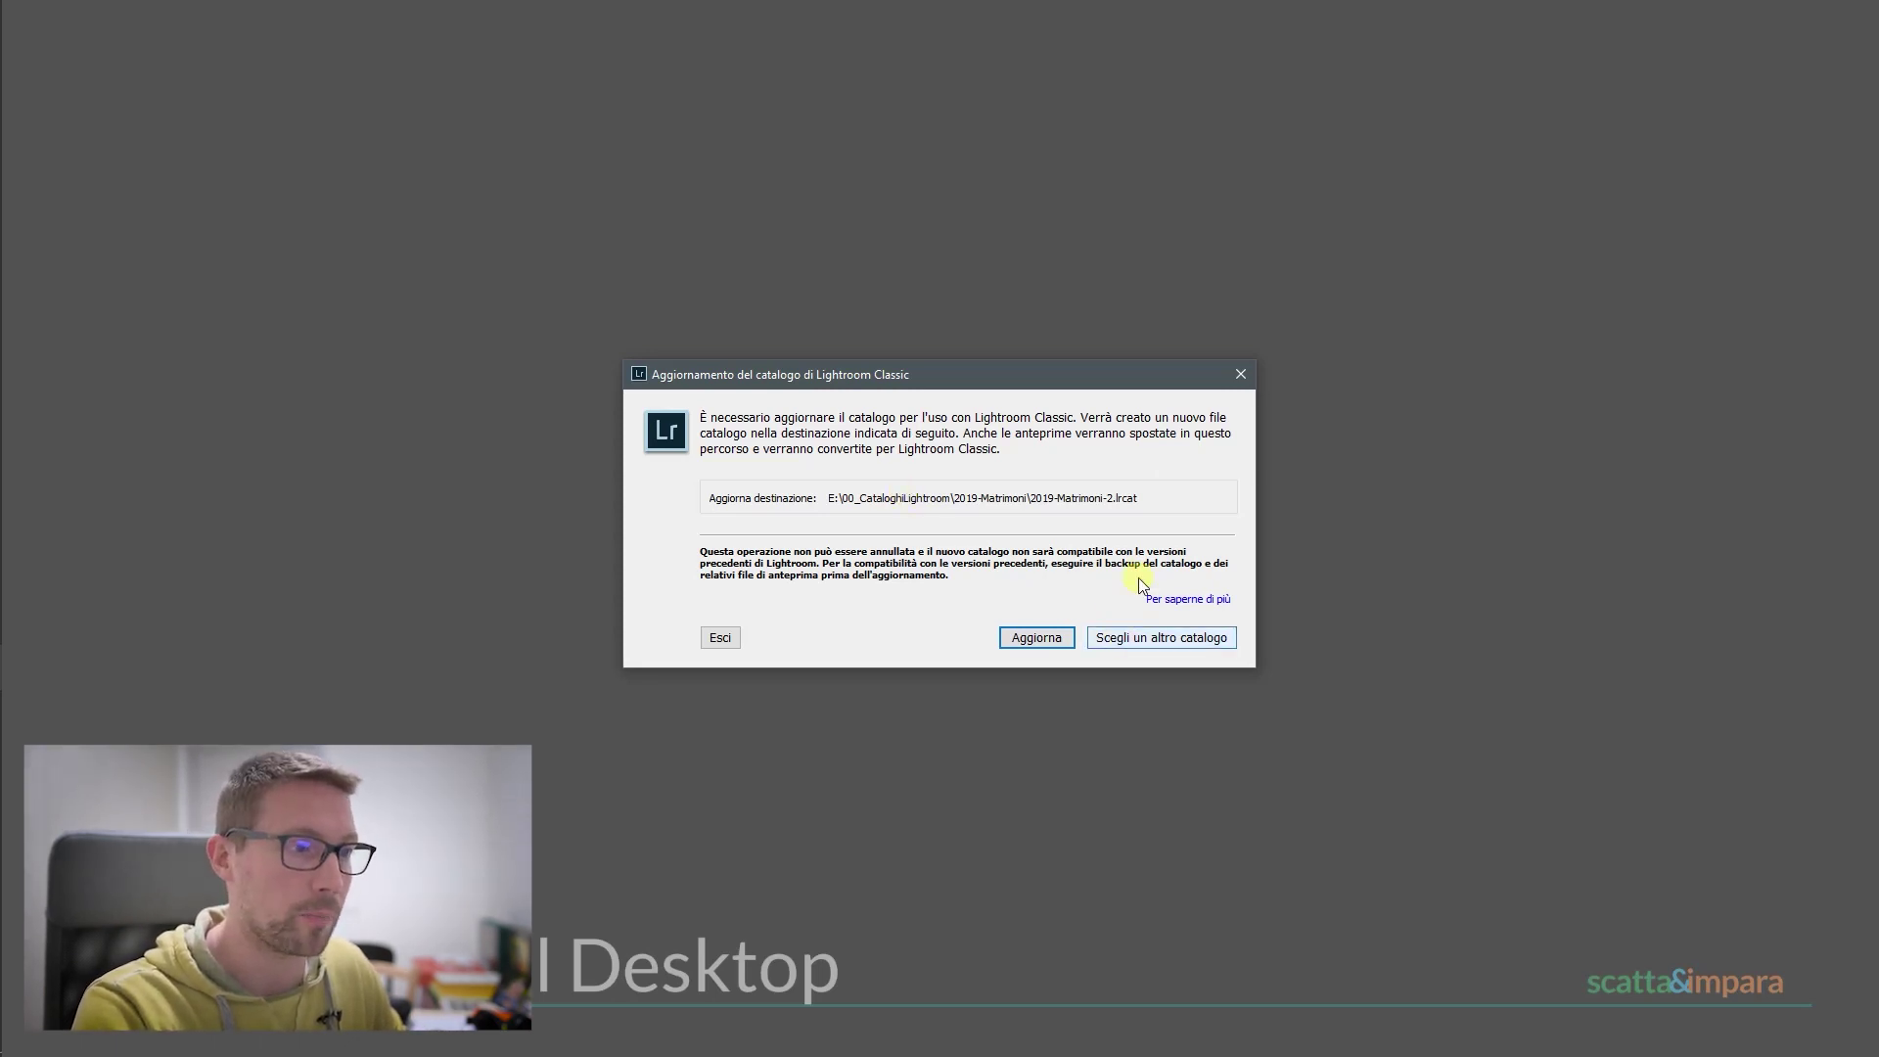
Step: Open the Corsi001-2019.lrcat catalog and upgrade it to the new version
{"action": "left_click", "coordinate": [1175, 644]}
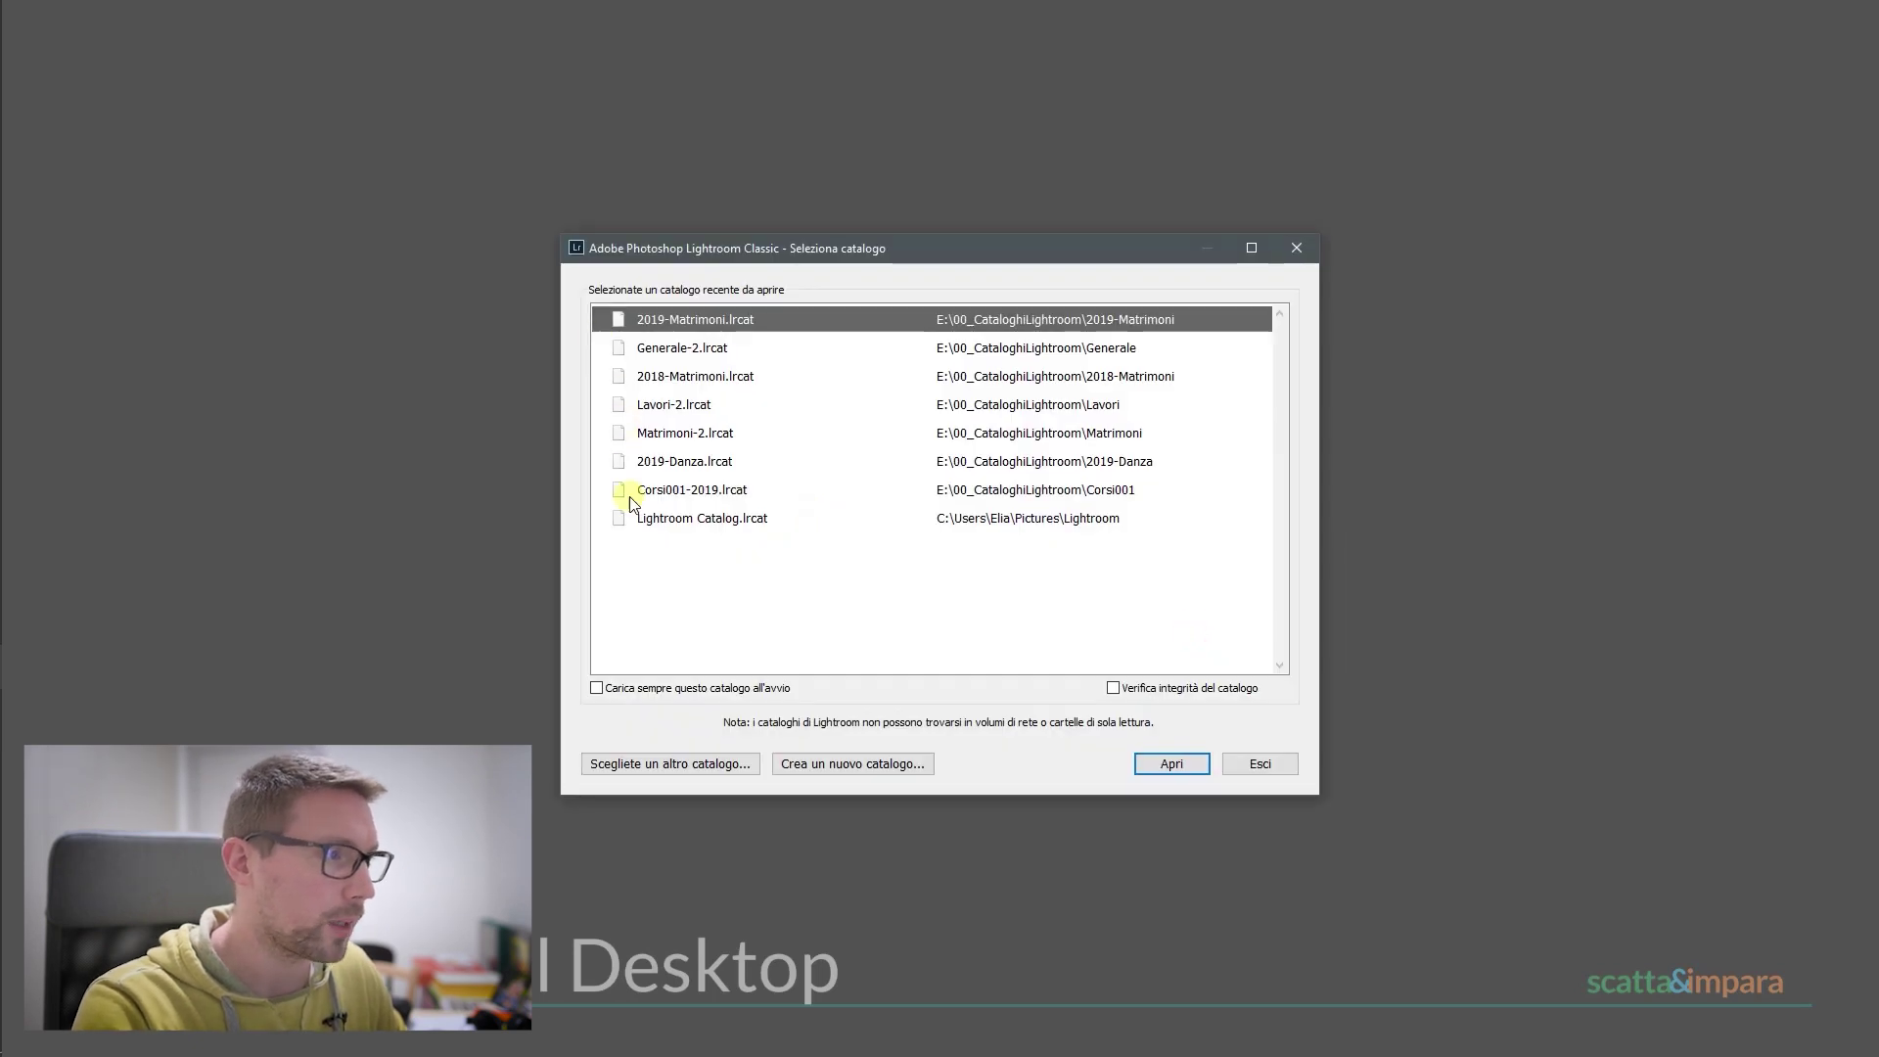
{"action": "left_click", "coordinate": [618, 486]}
{"action": "left_click", "coordinate": [1176, 756]}
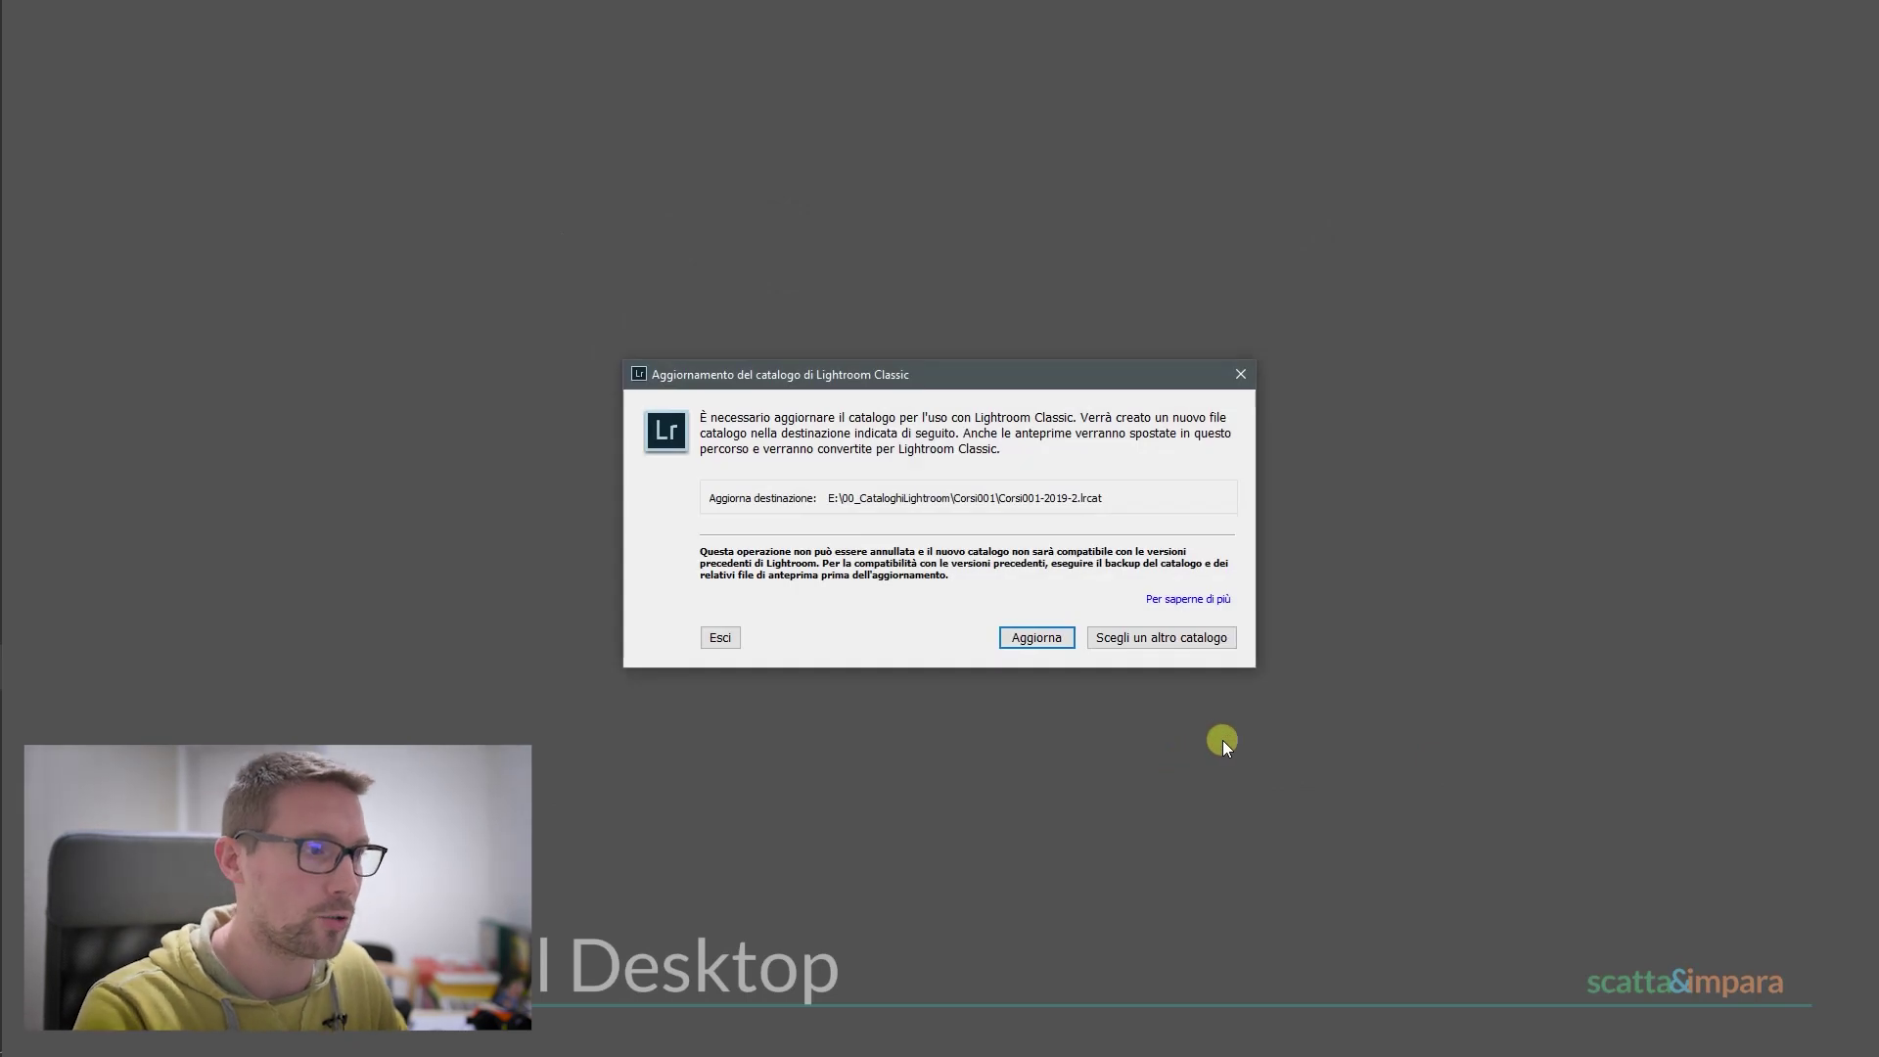
{"action": "left_click", "coordinate": [1036, 637]}
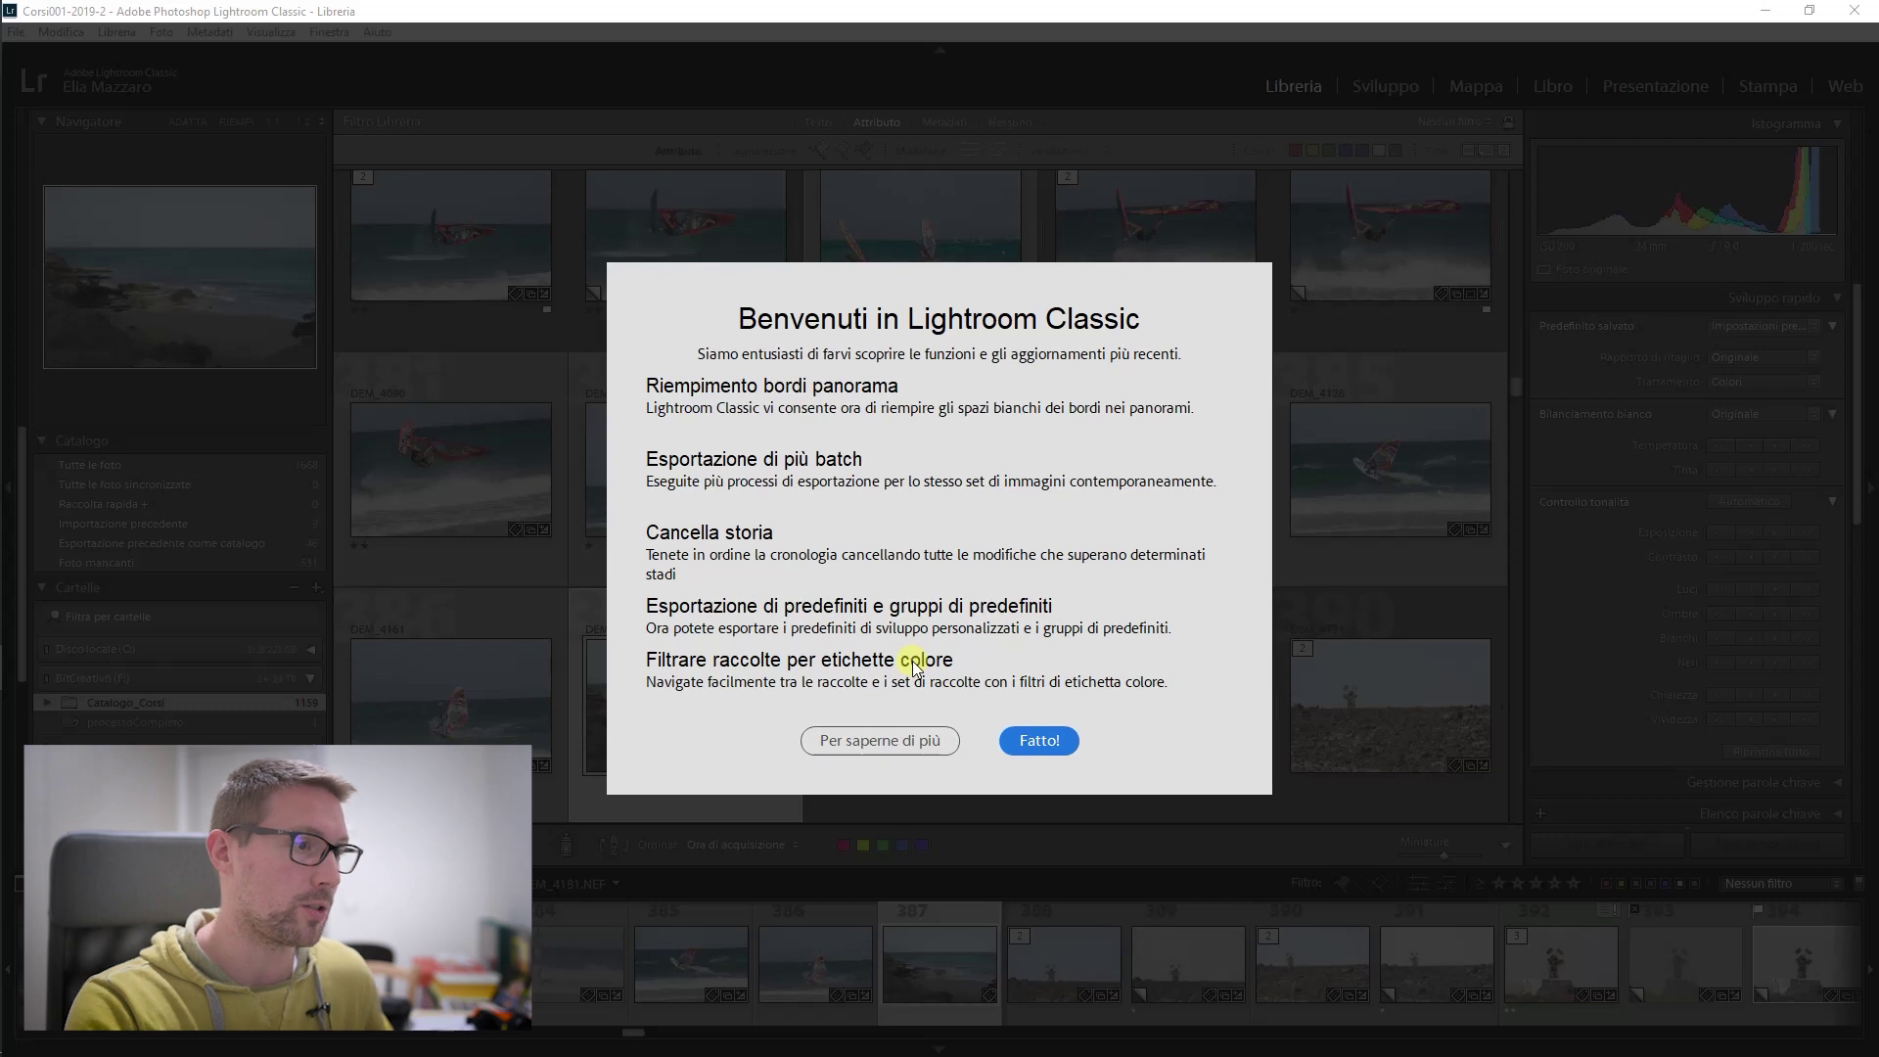
Step: Dismiss the welcome screen and open photo 305, EMZ_1046.NEF Copia 1, in Develop
{"action": "left_click", "coordinate": [885, 738]}
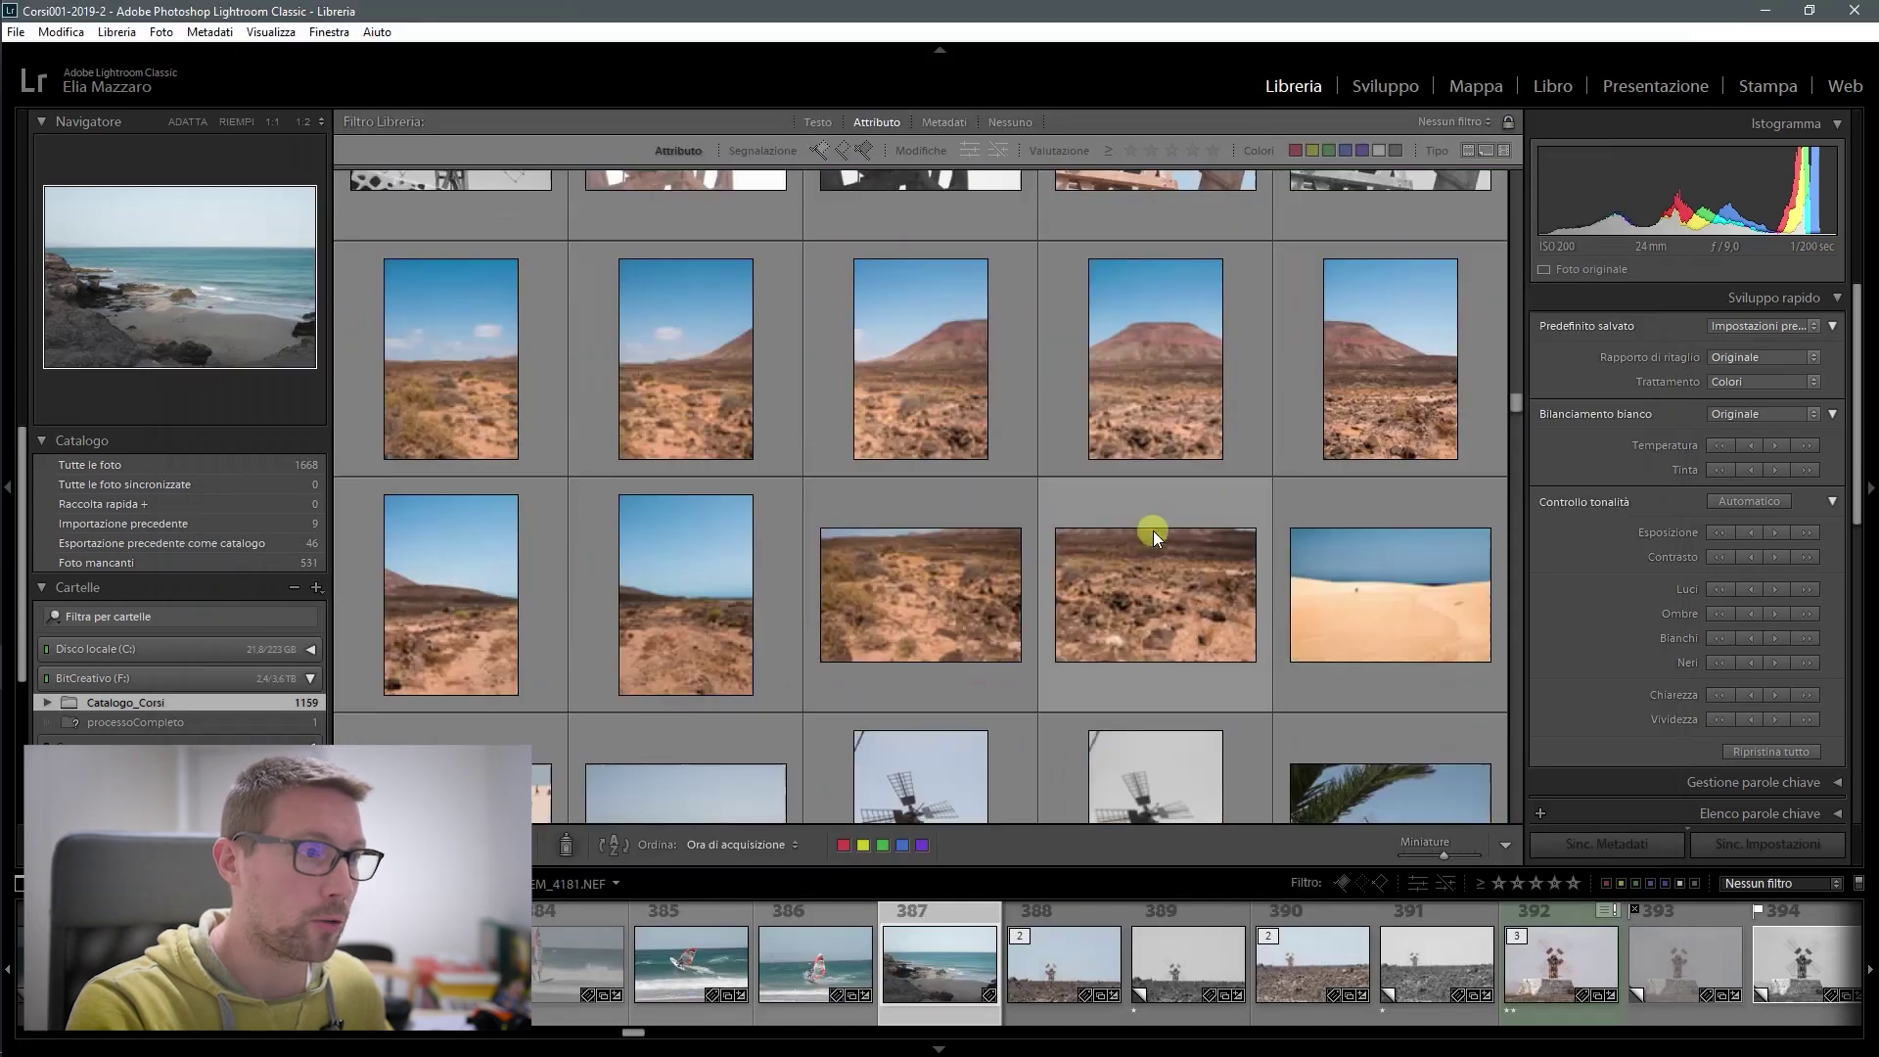
{"action": "scroll", "coordinate": [1155, 531], "scroll_direction": "up", "scroll_amount": 5}
{"action": "scroll", "coordinate": [1169, 491], "scroll_direction": "up", "scroll_amount": 5}
{"action": "scroll", "coordinate": [1168, 491], "scroll_direction": "up", "scroll_amount": 3}
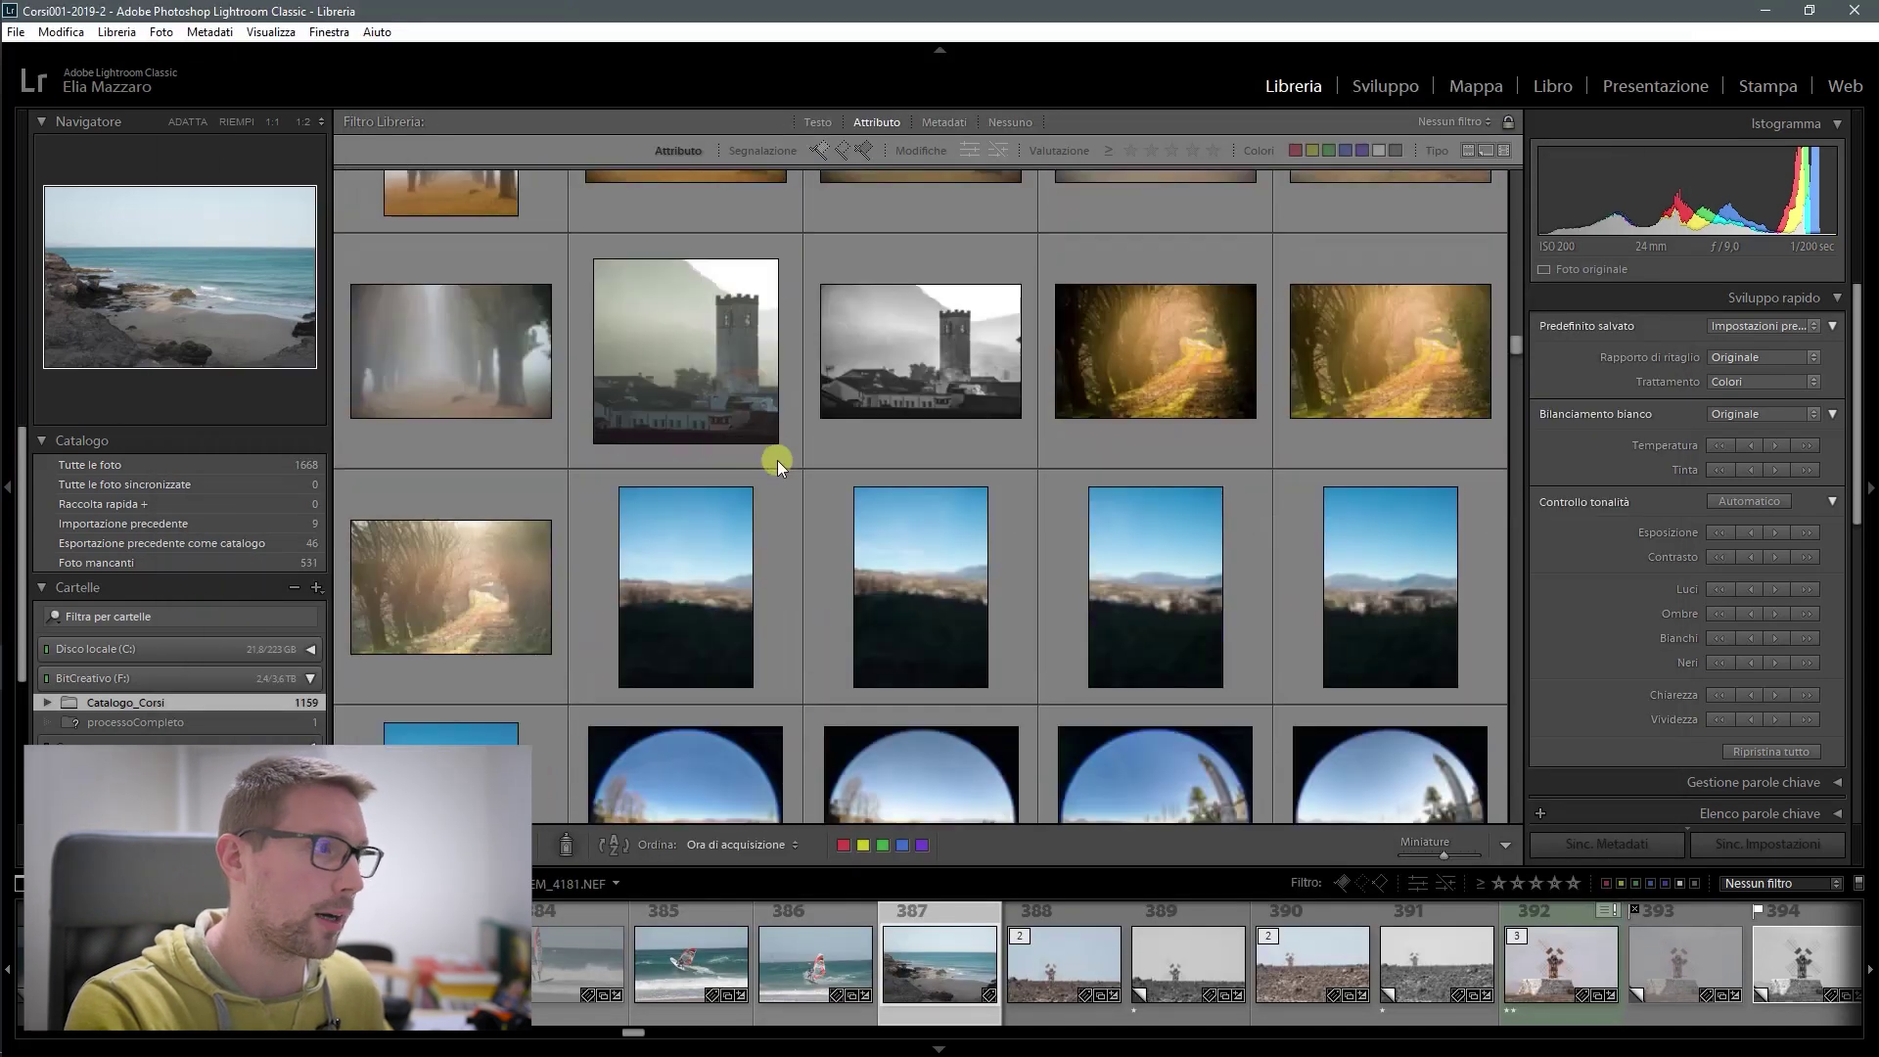
{"action": "left_click", "coordinate": [1149, 362]}
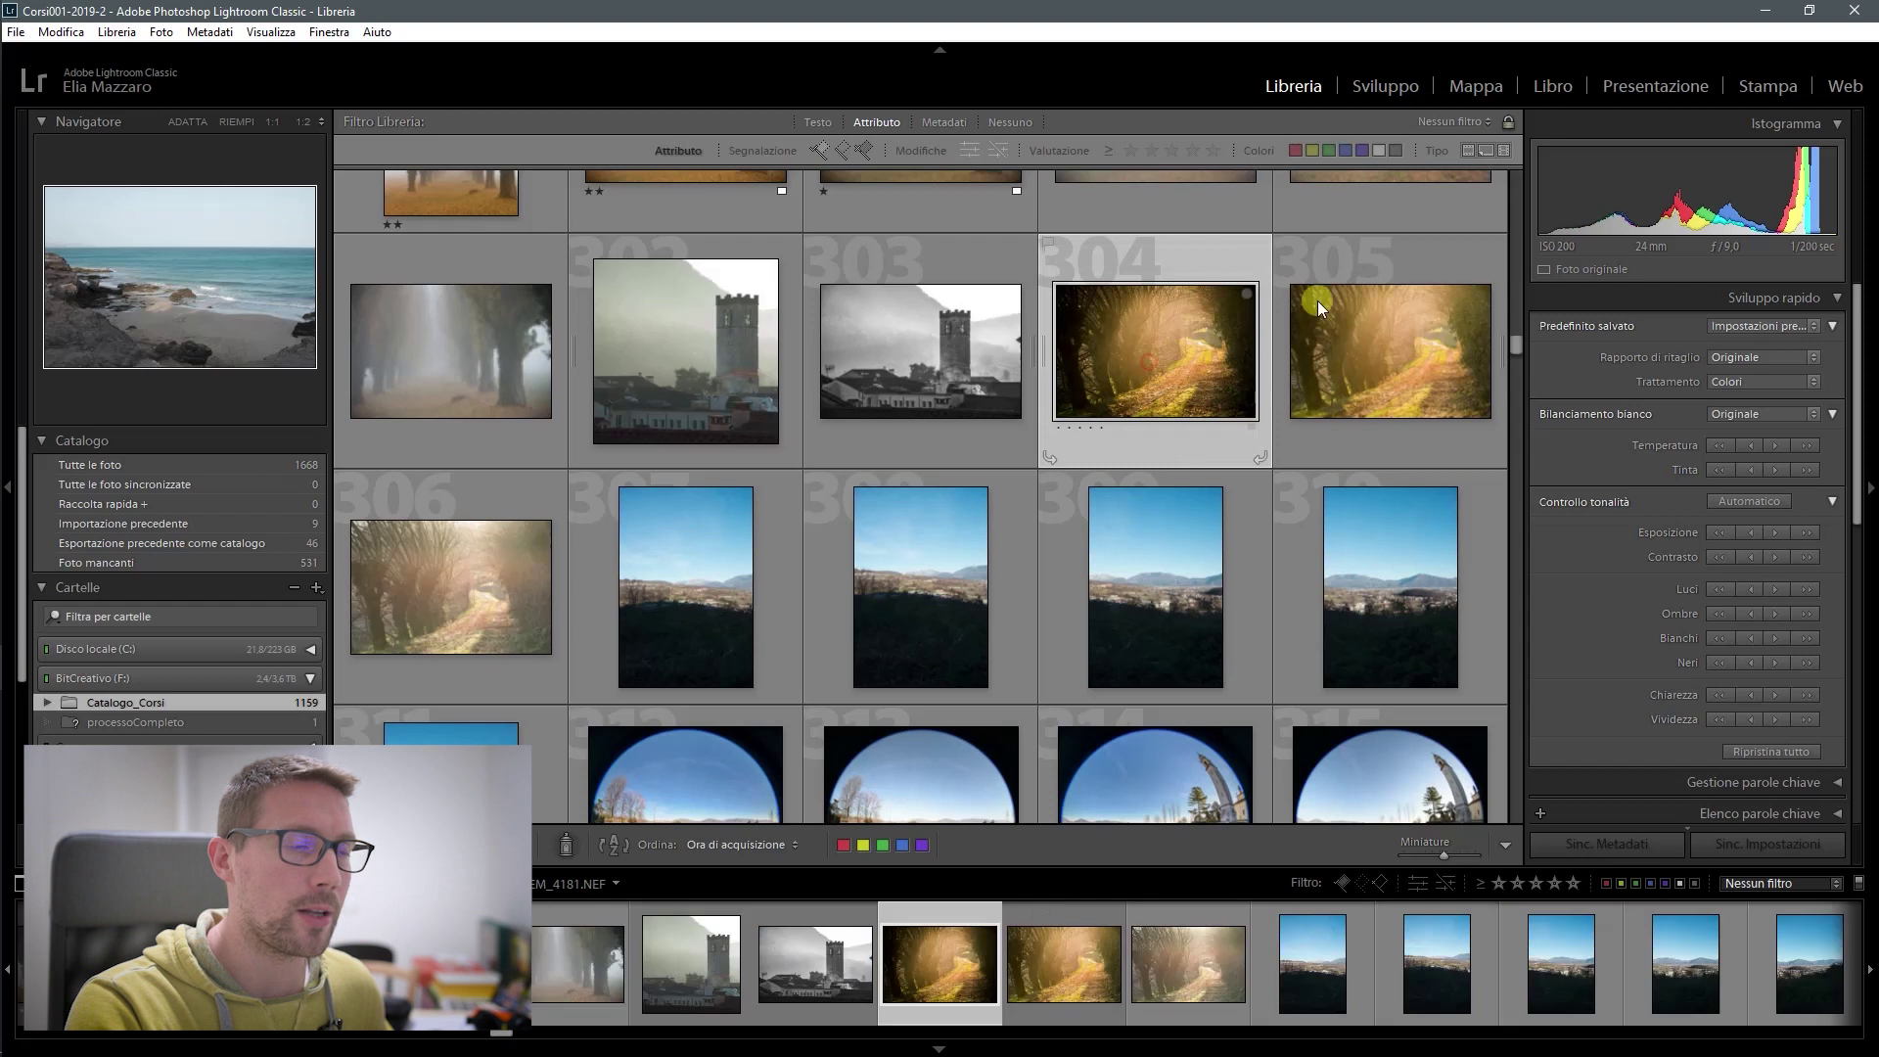
{"action": "left_click", "coordinate": [1406, 355]}
{"action": "left_click", "coordinate": [1376, 84]}
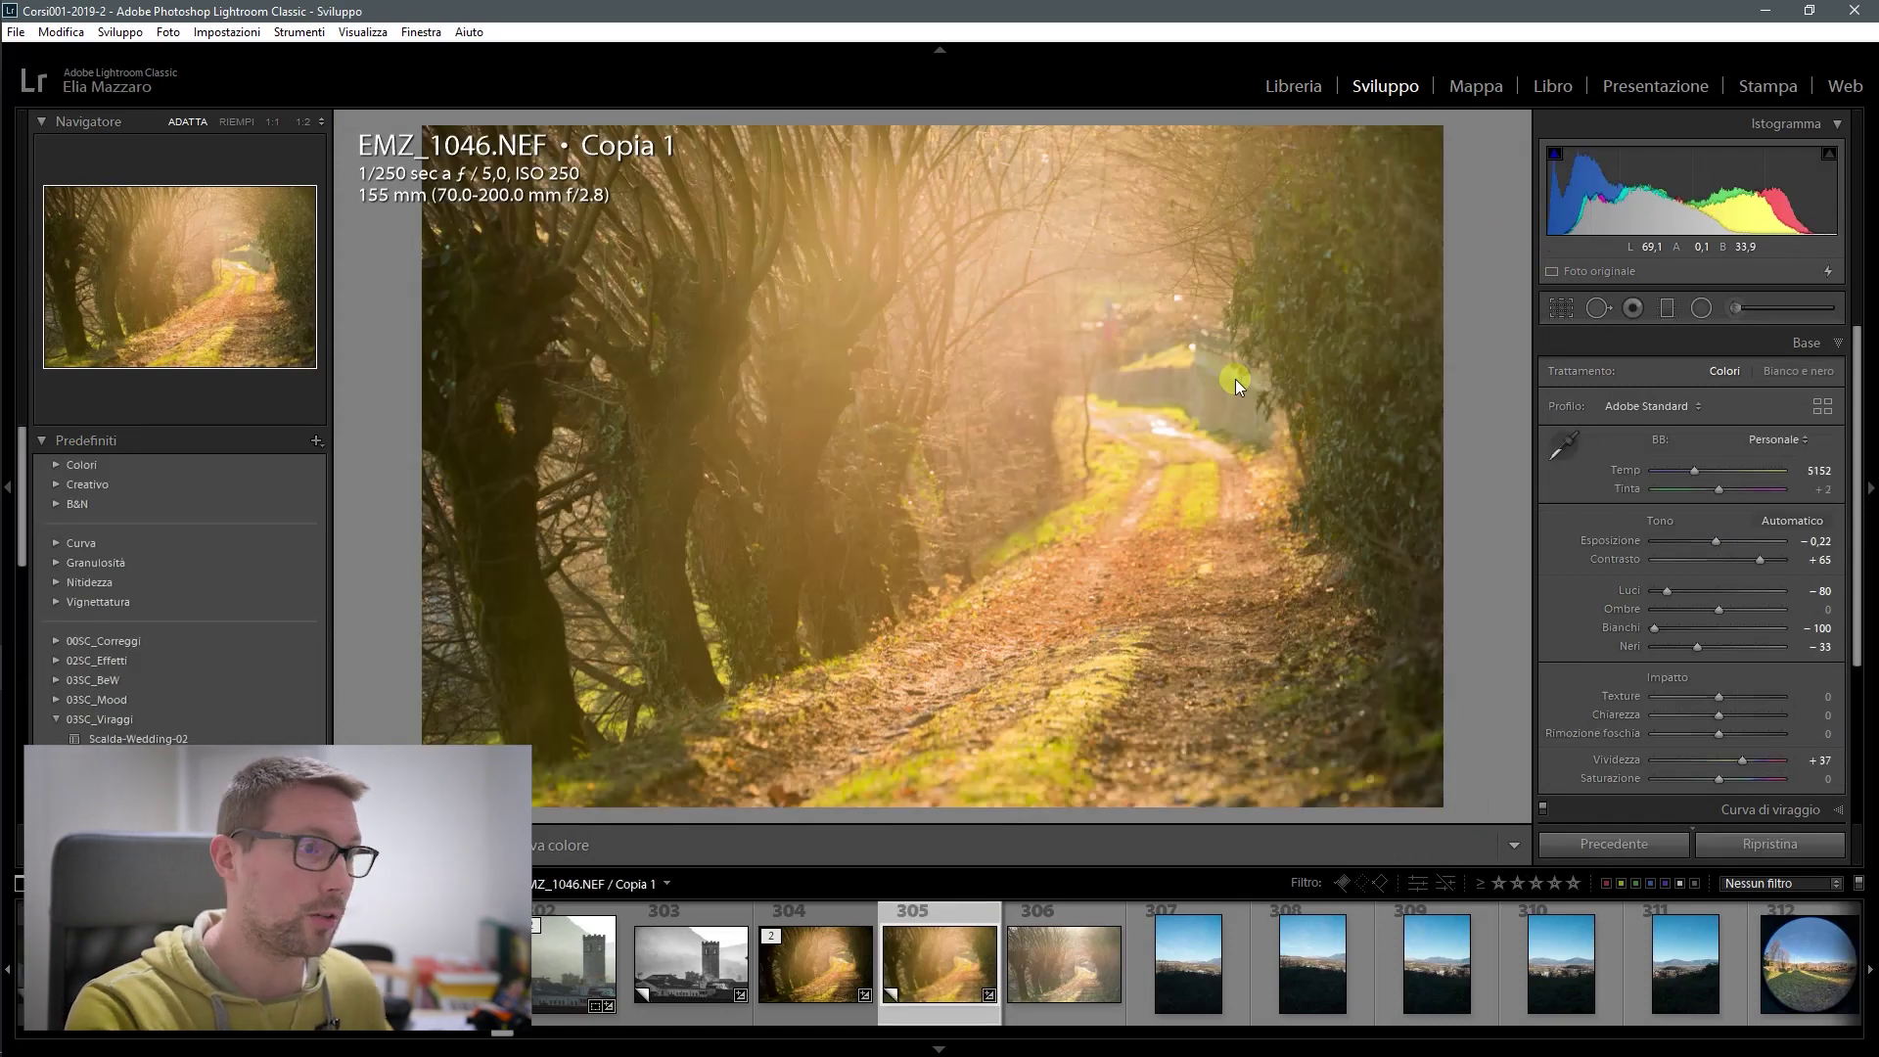
Step: Move to the vertical countryside shots and start a Panorama photo merge from them
{"action": "key", "text": "Right"}
{"action": "key", "text": "Right"}
{"action": "key", "text": "Right"}
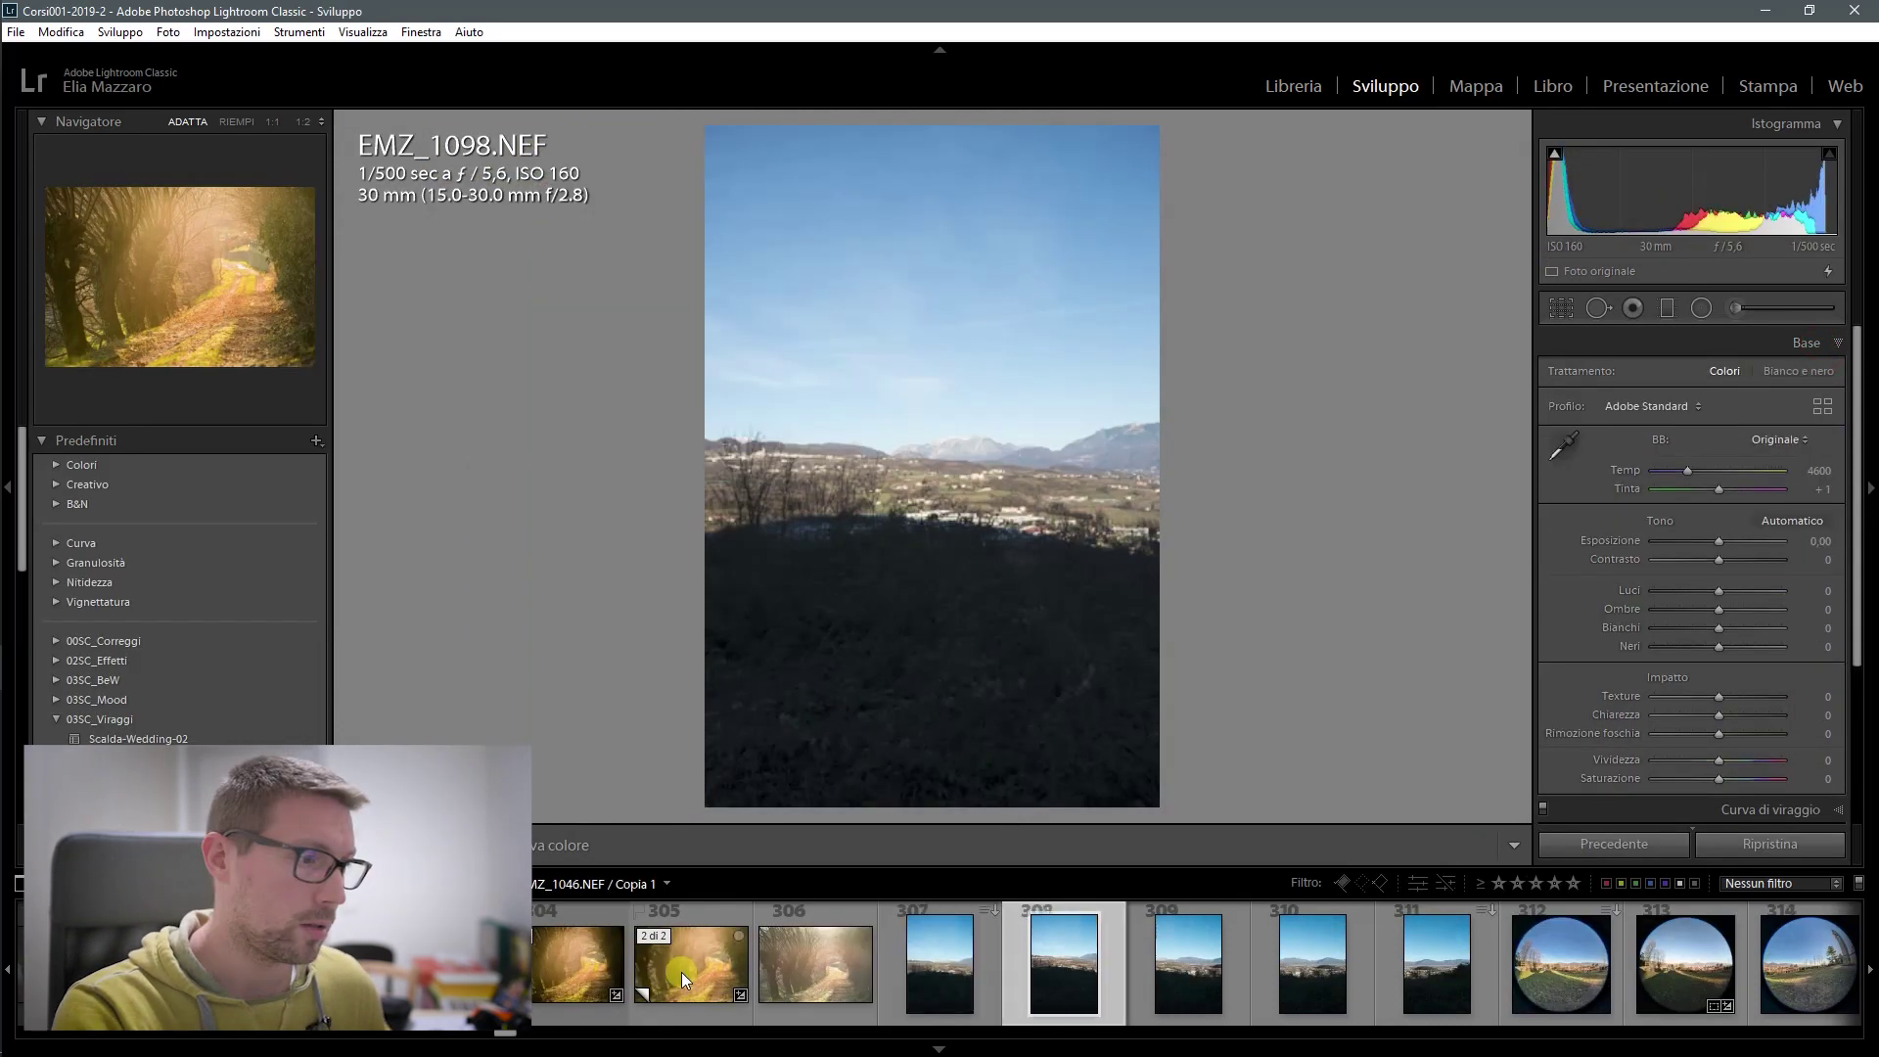
{"action": "key", "text": "Right"}
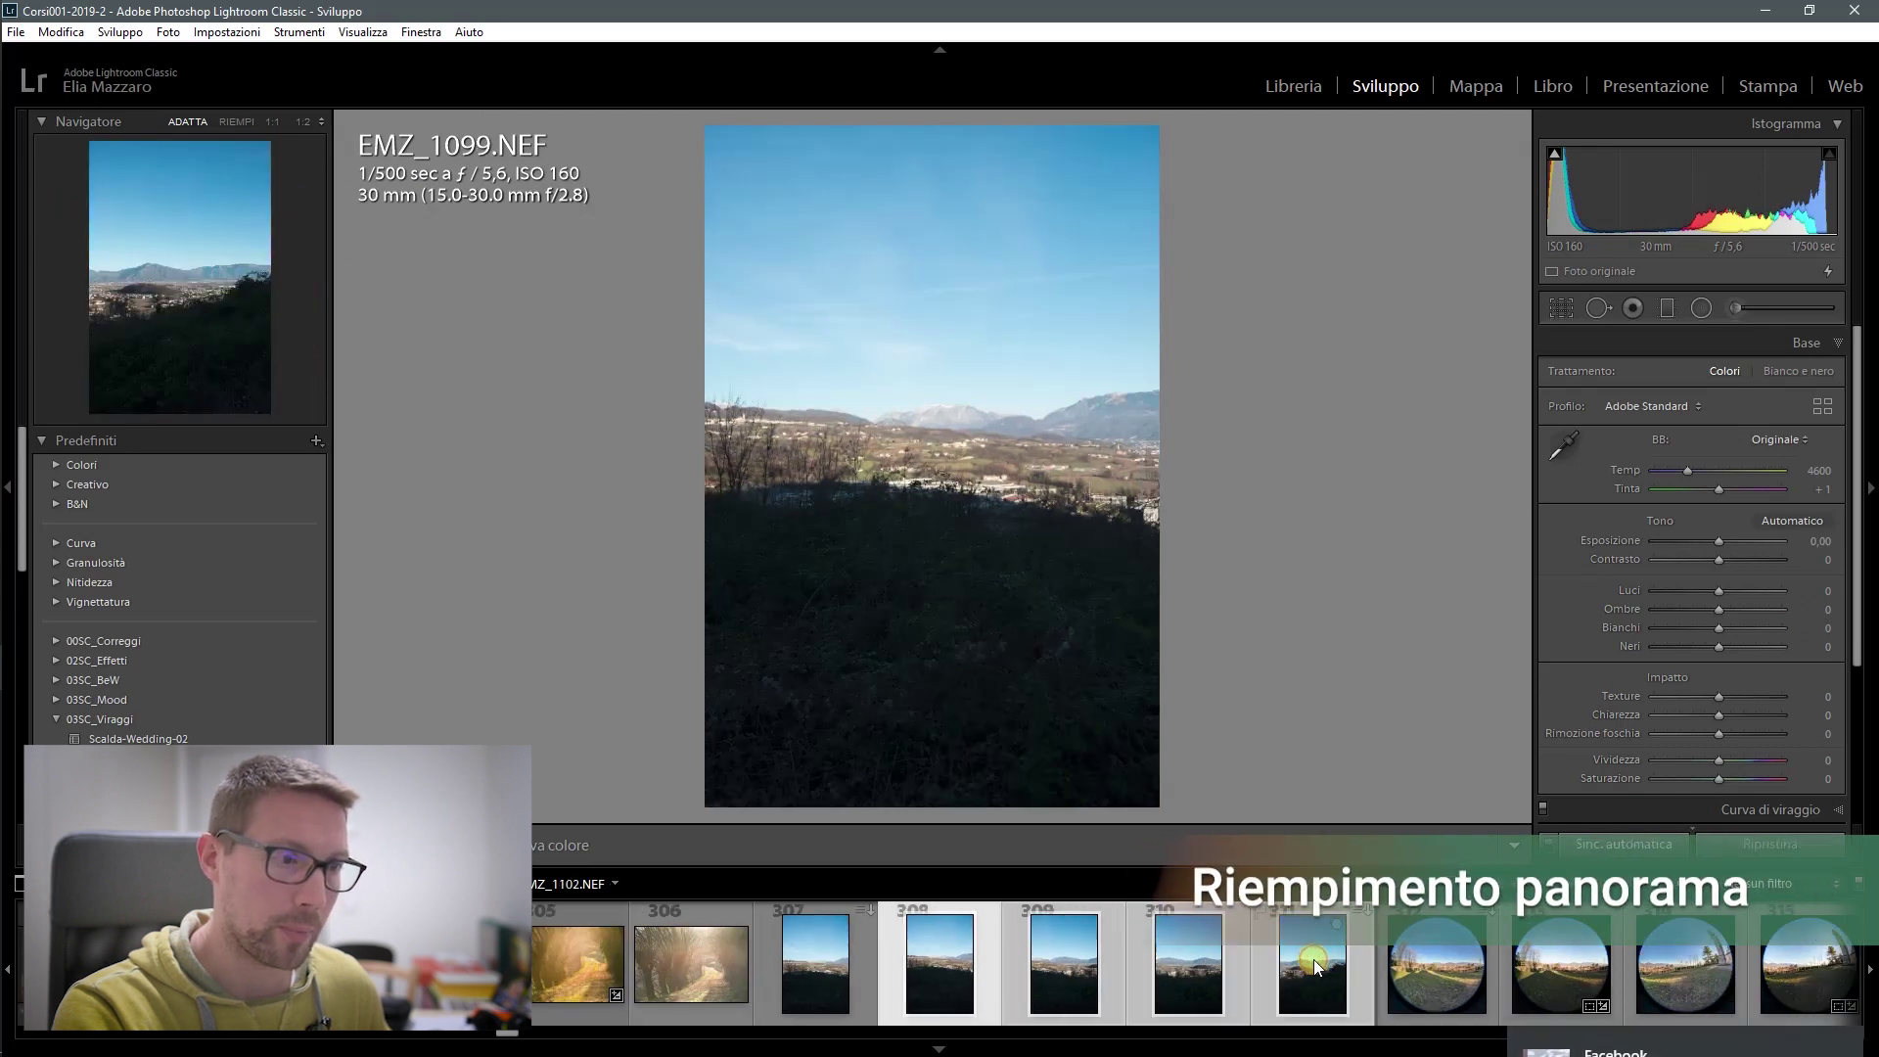
{"action": "right_click", "coordinate": [1317, 967]}
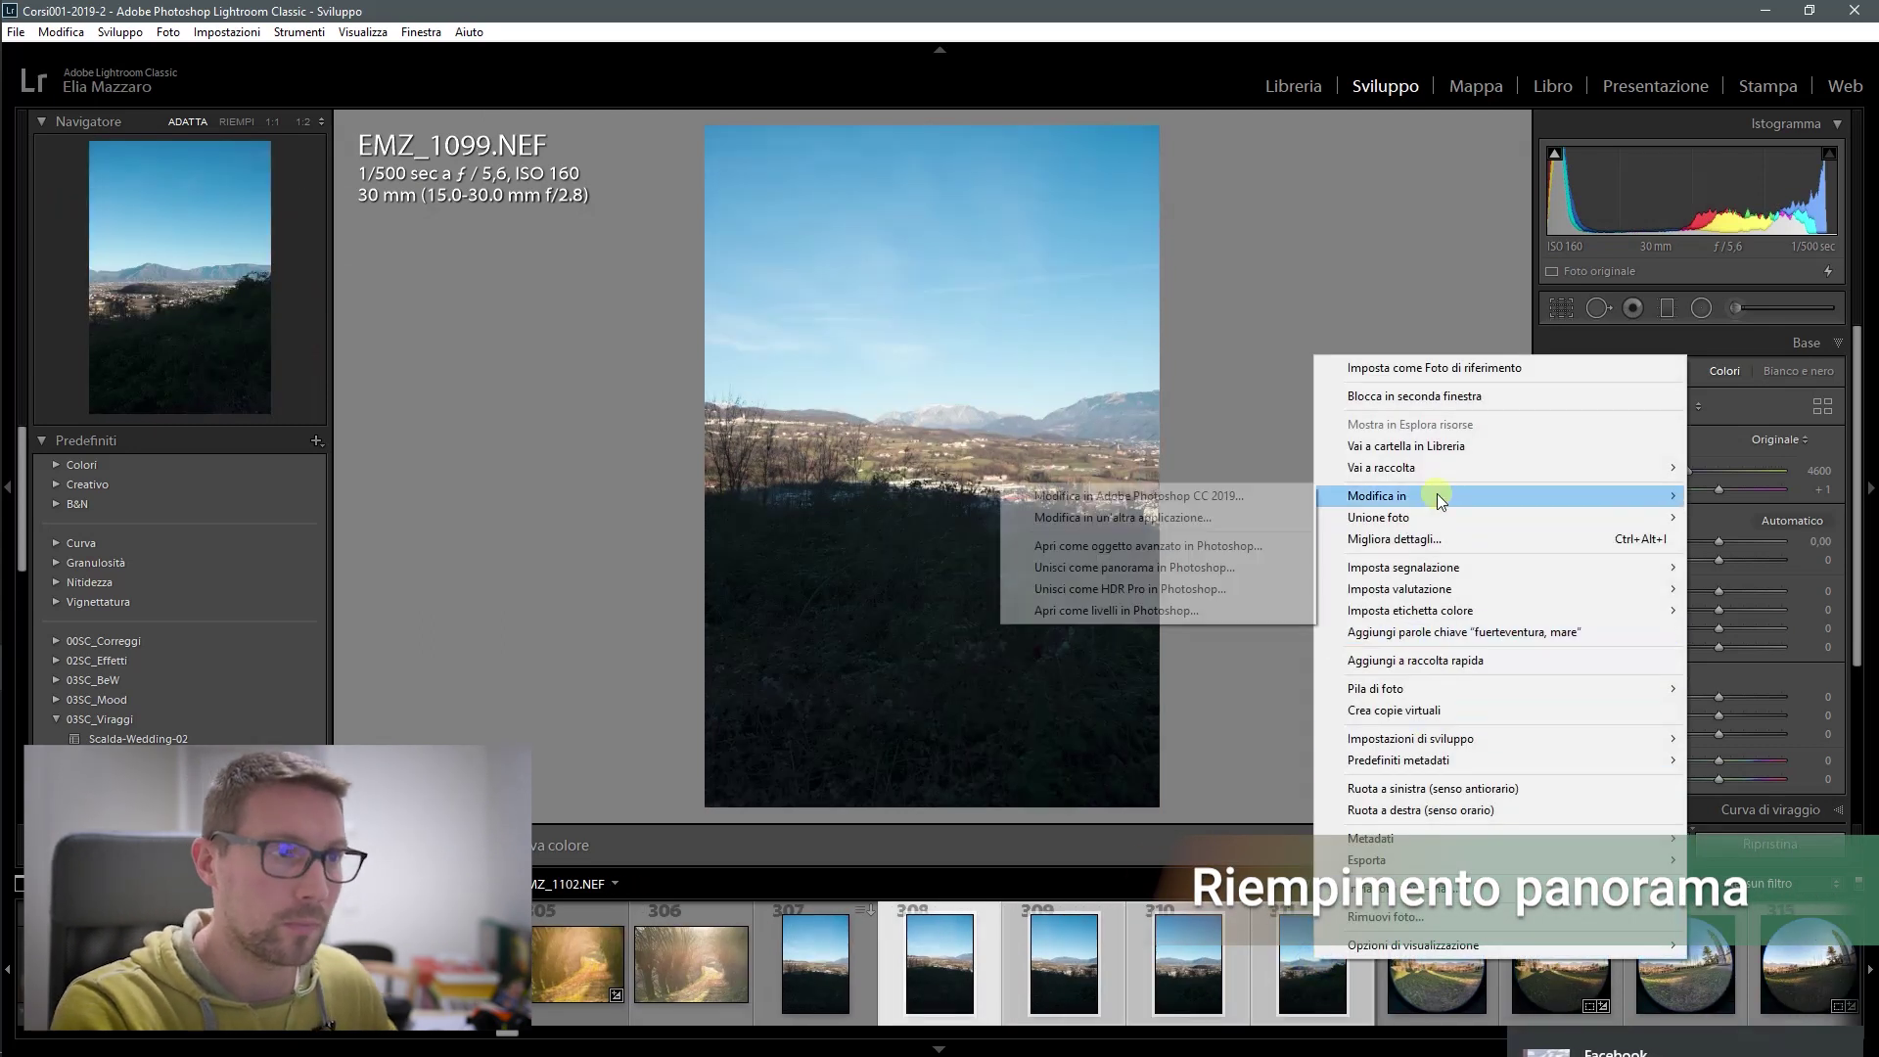
{"action": "mouse_move", "coordinate": [1468, 517]}
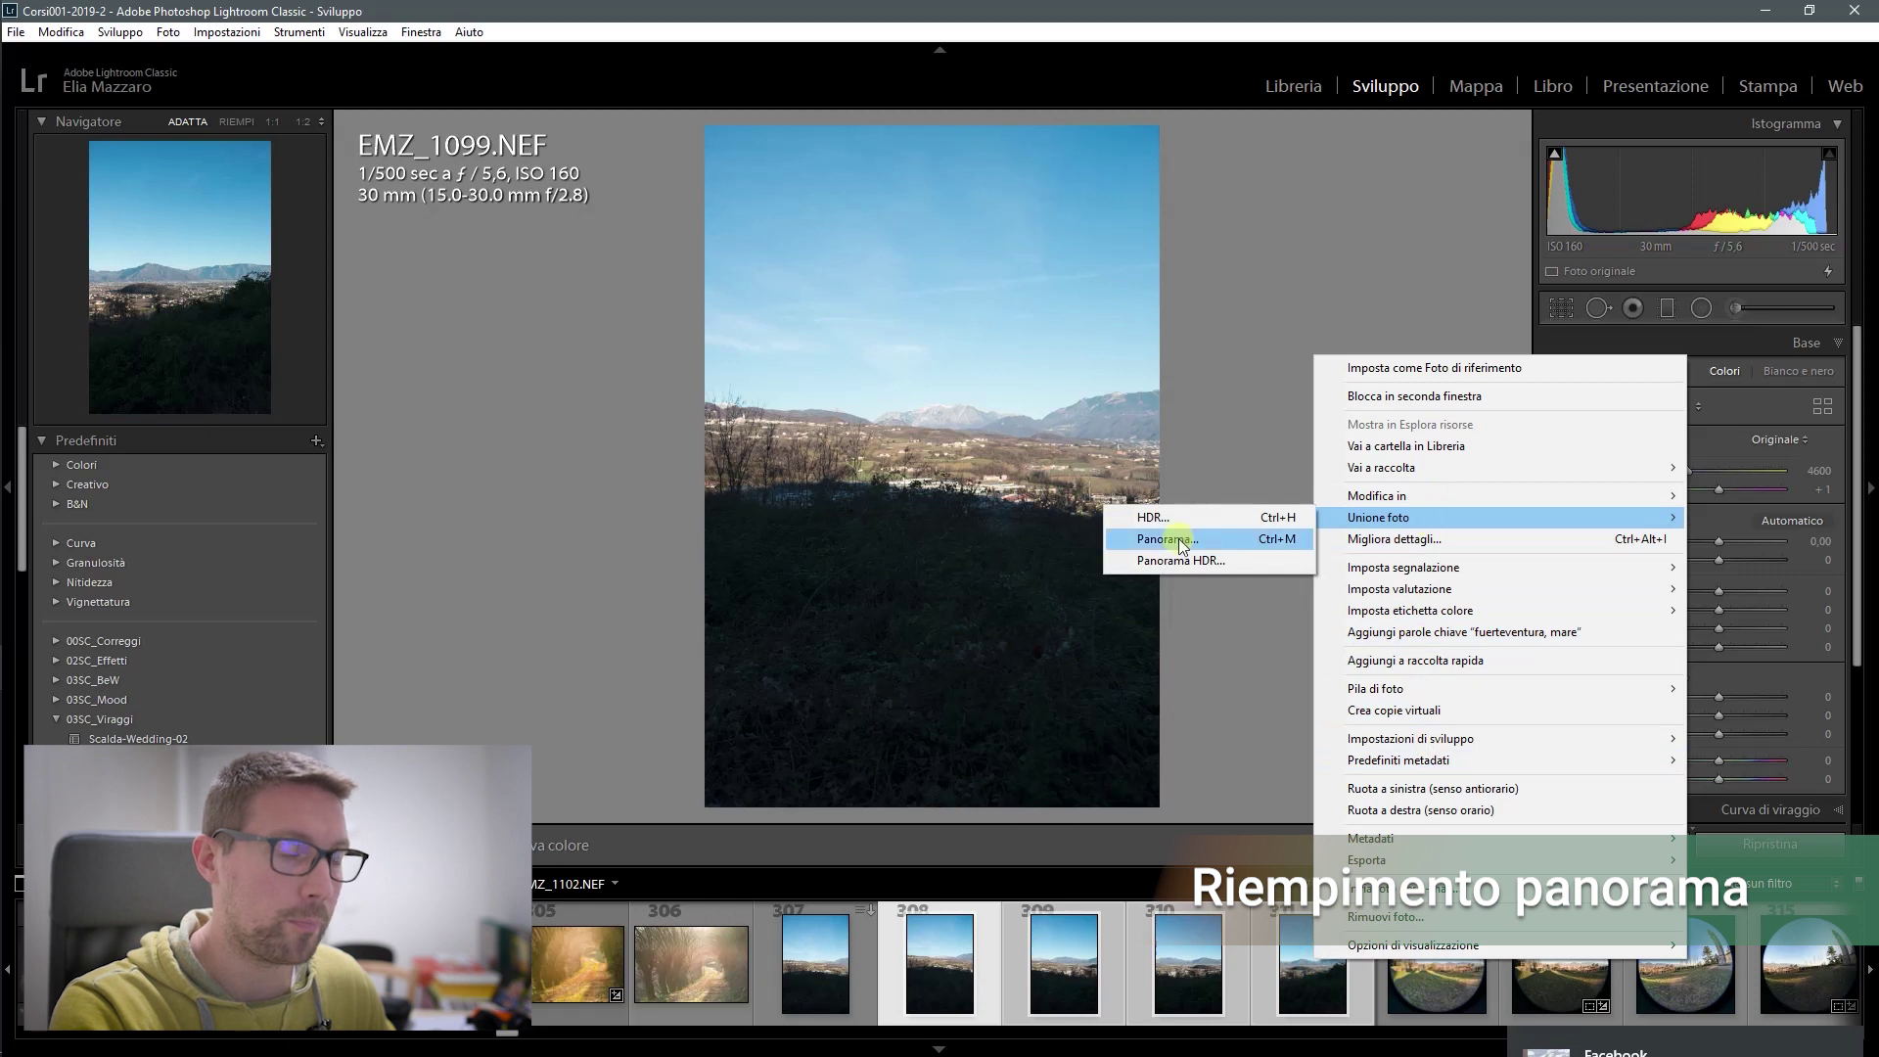
{"action": "left_click", "coordinate": [1176, 539]}
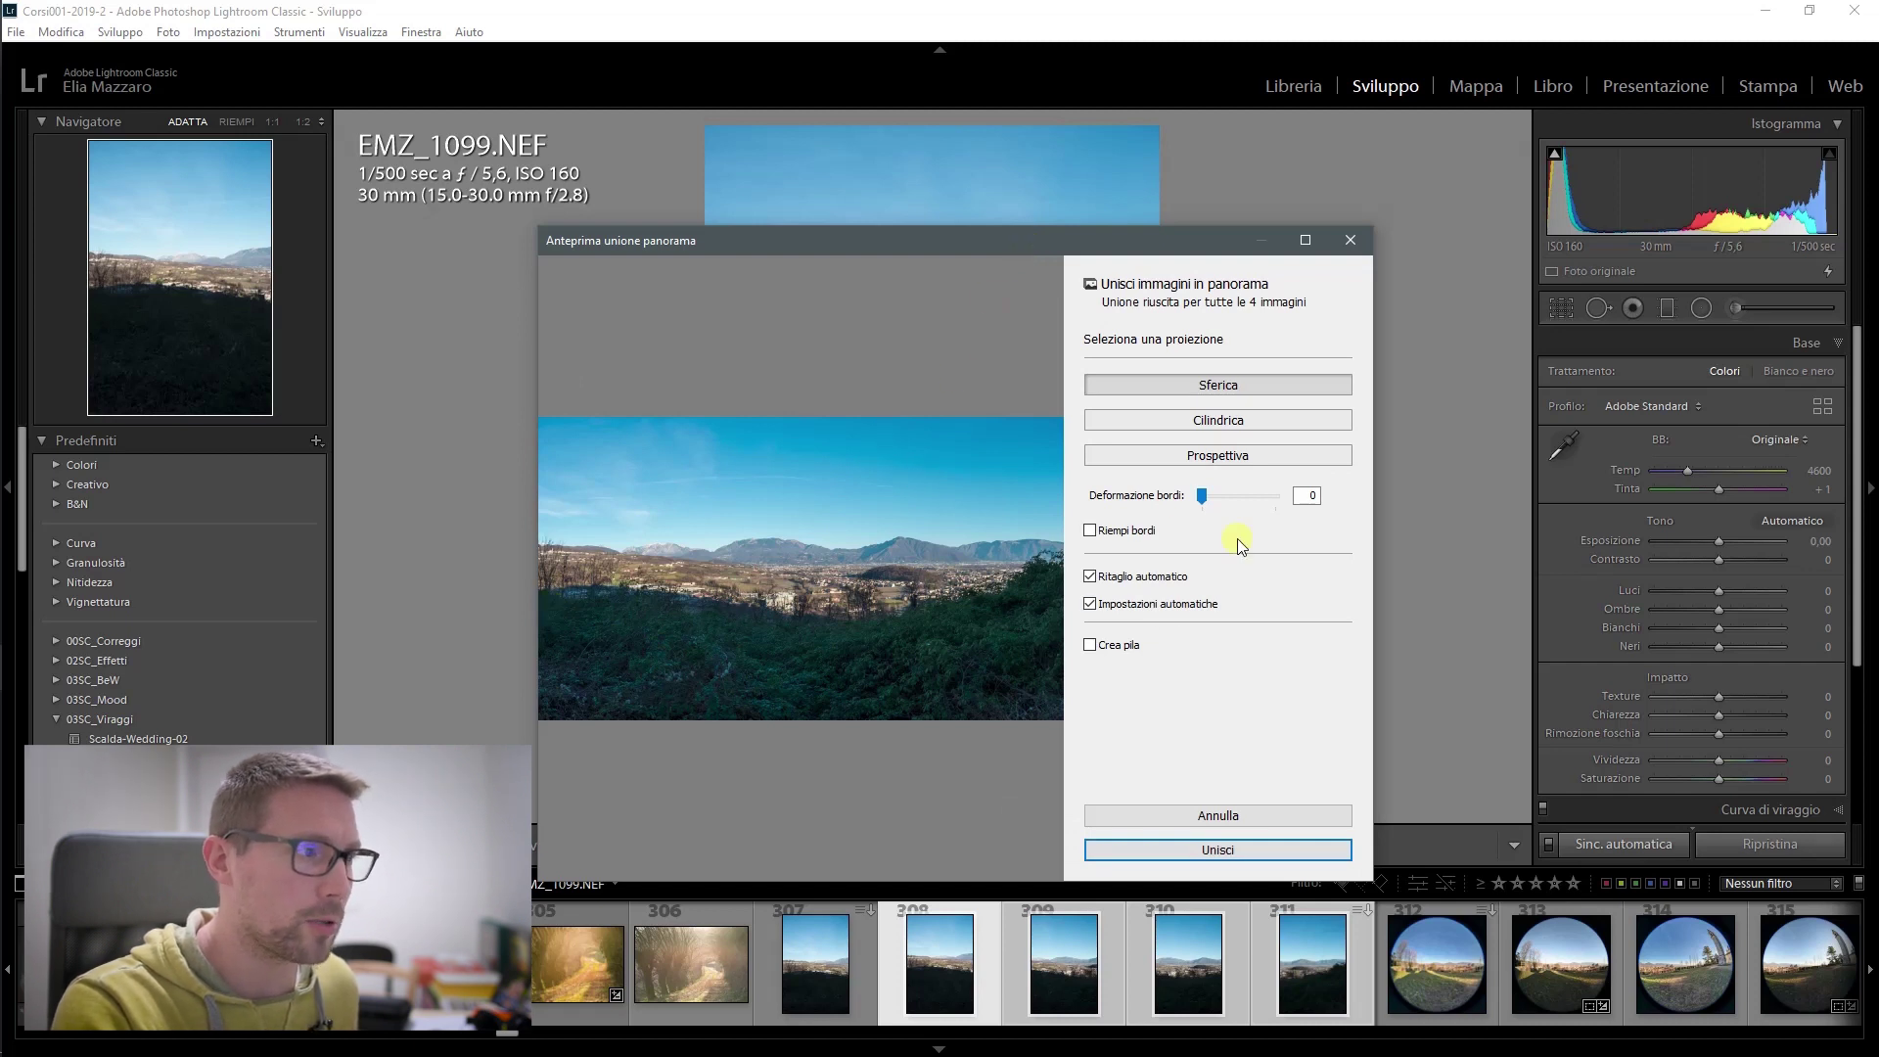
Step: Merge the panorama with auto-crop off, boundary warp at 0 and fill edges enabled
{"action": "left_click", "coordinate": [1090, 577]}
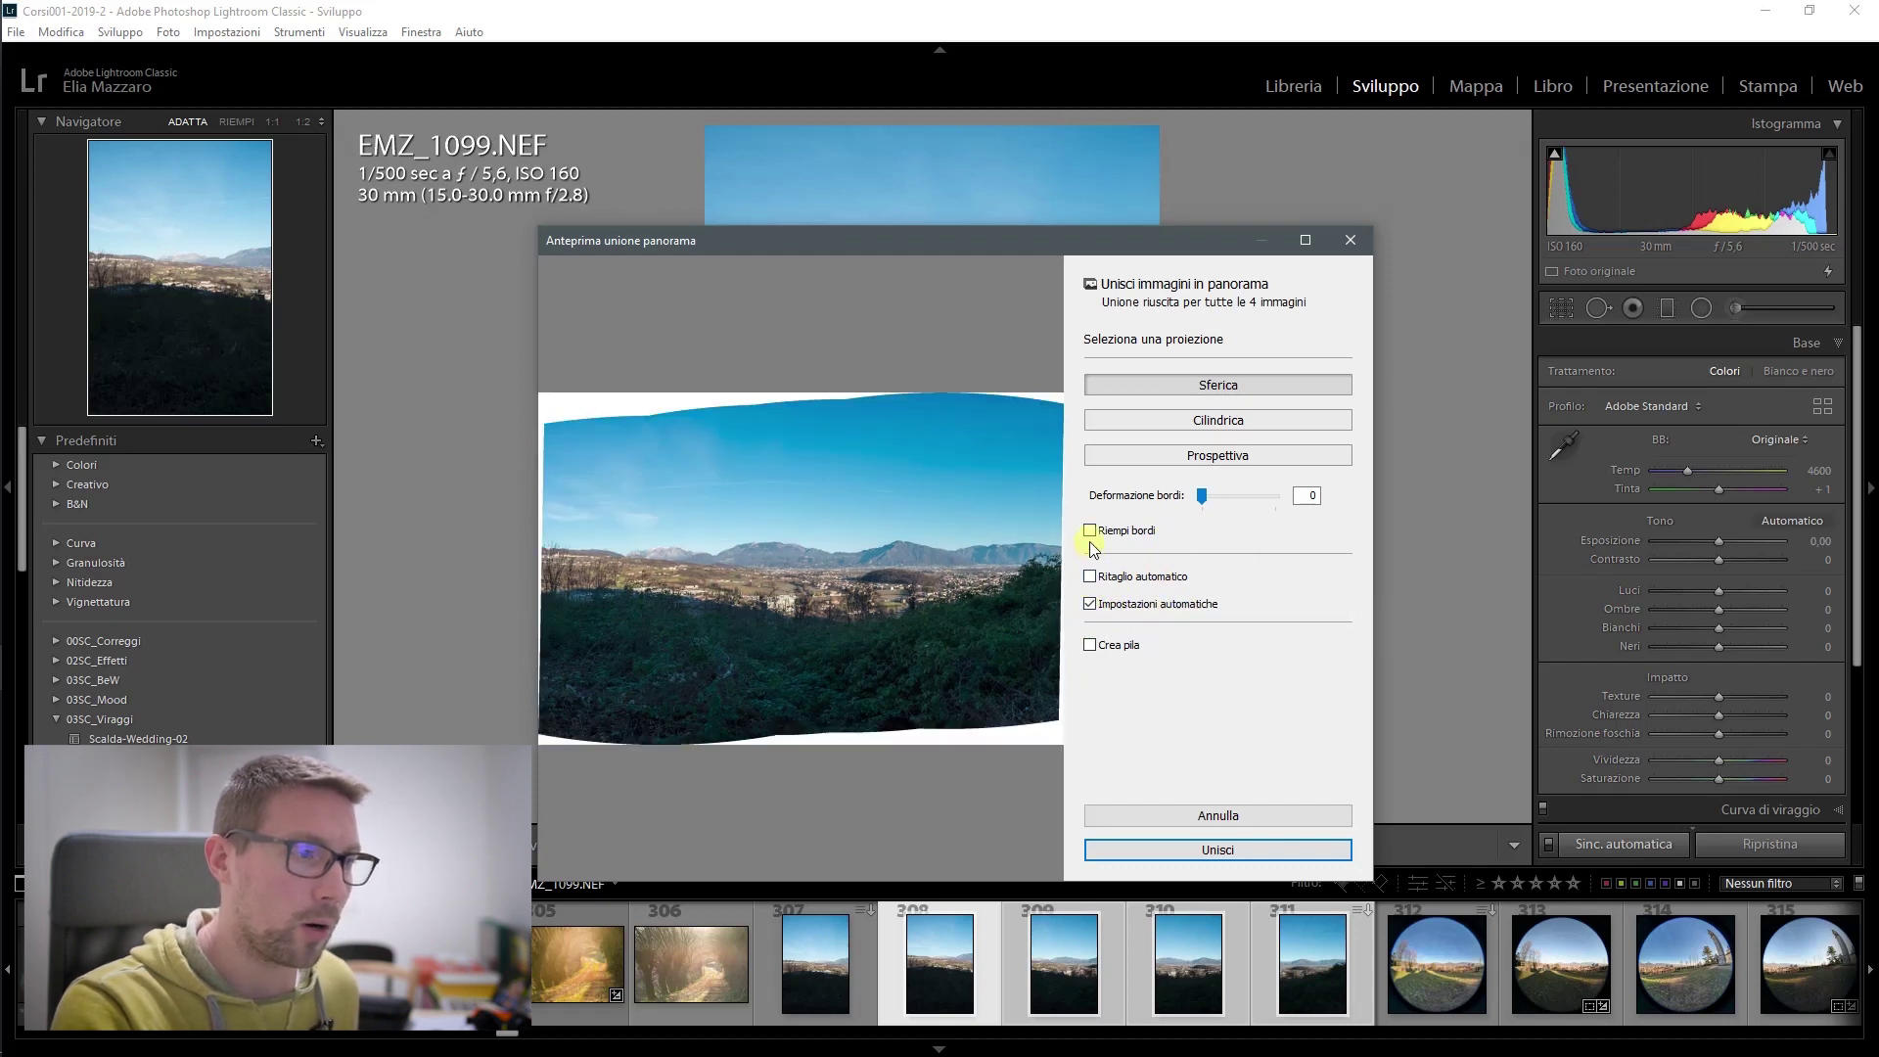
{"action": "left_click_drag", "start_coordinate": [1200, 497], "coordinate": [1280, 495]}
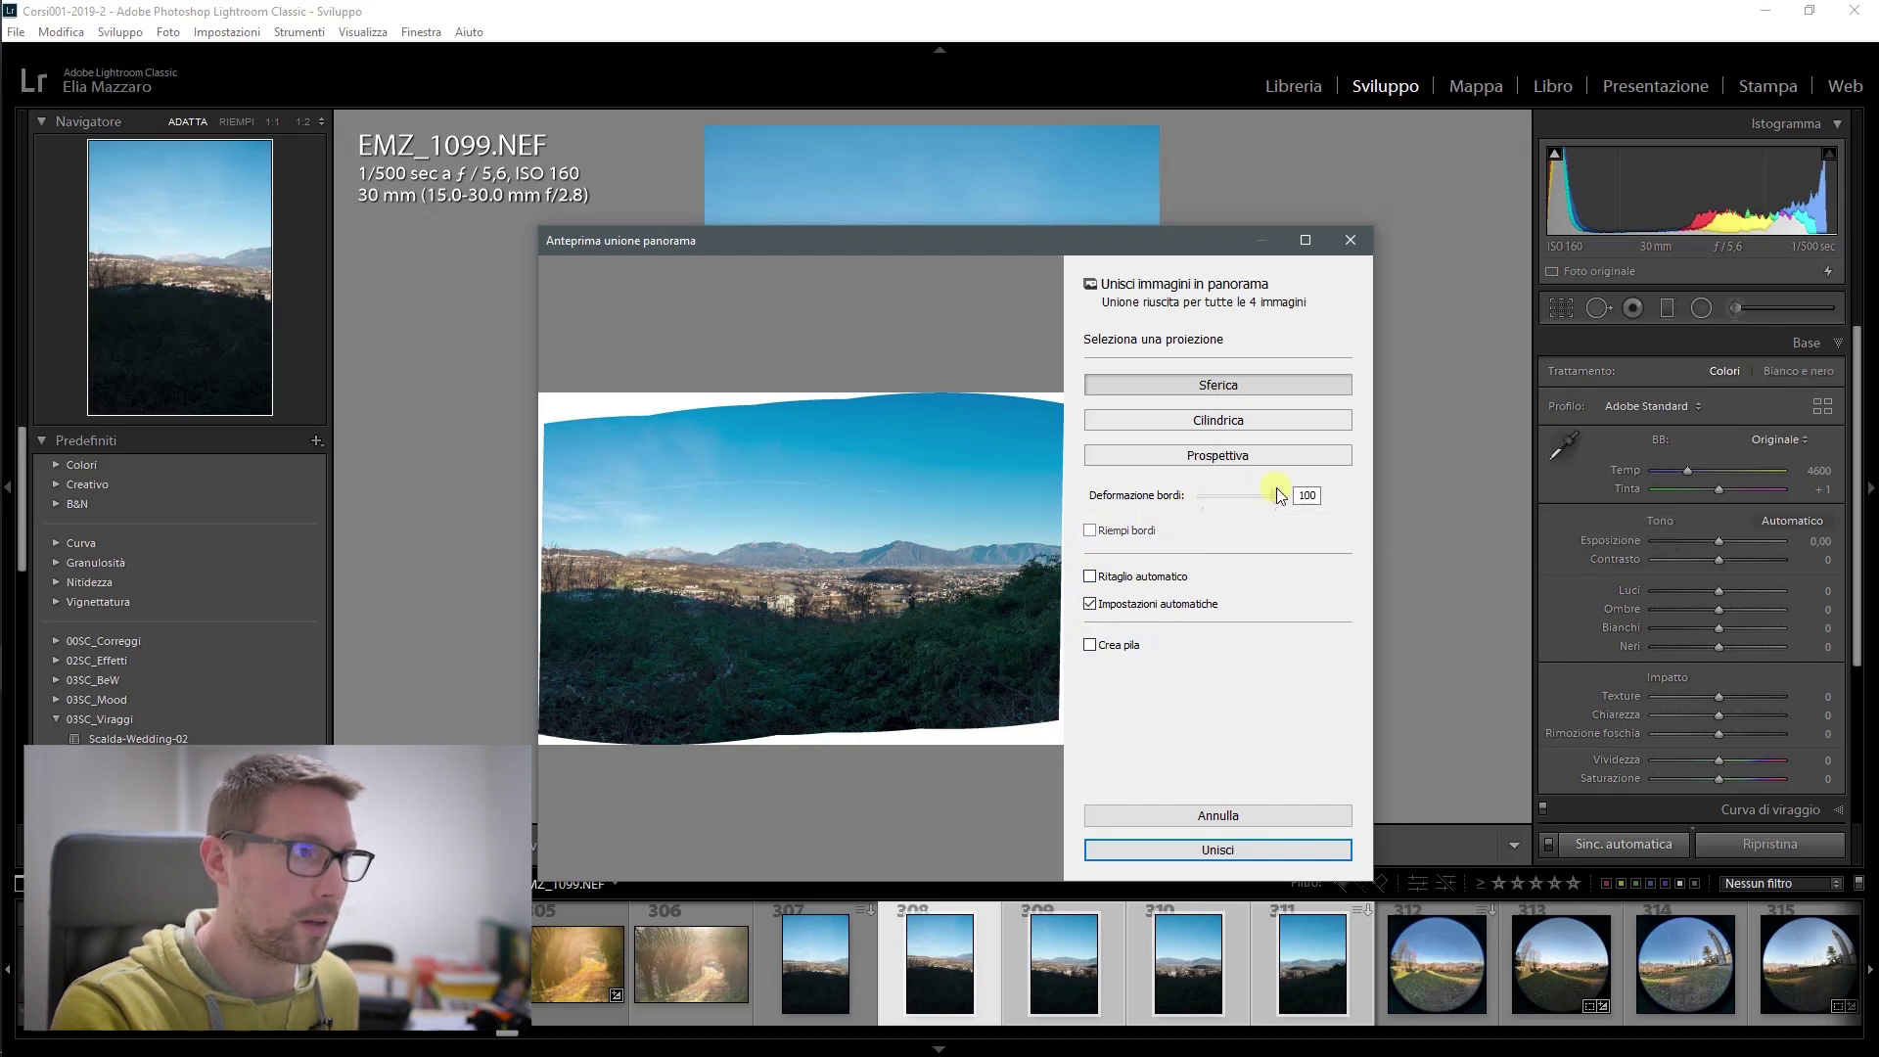
{"action": "left_click_drag", "start_coordinate": [1280, 495], "coordinate": [1248, 502]}
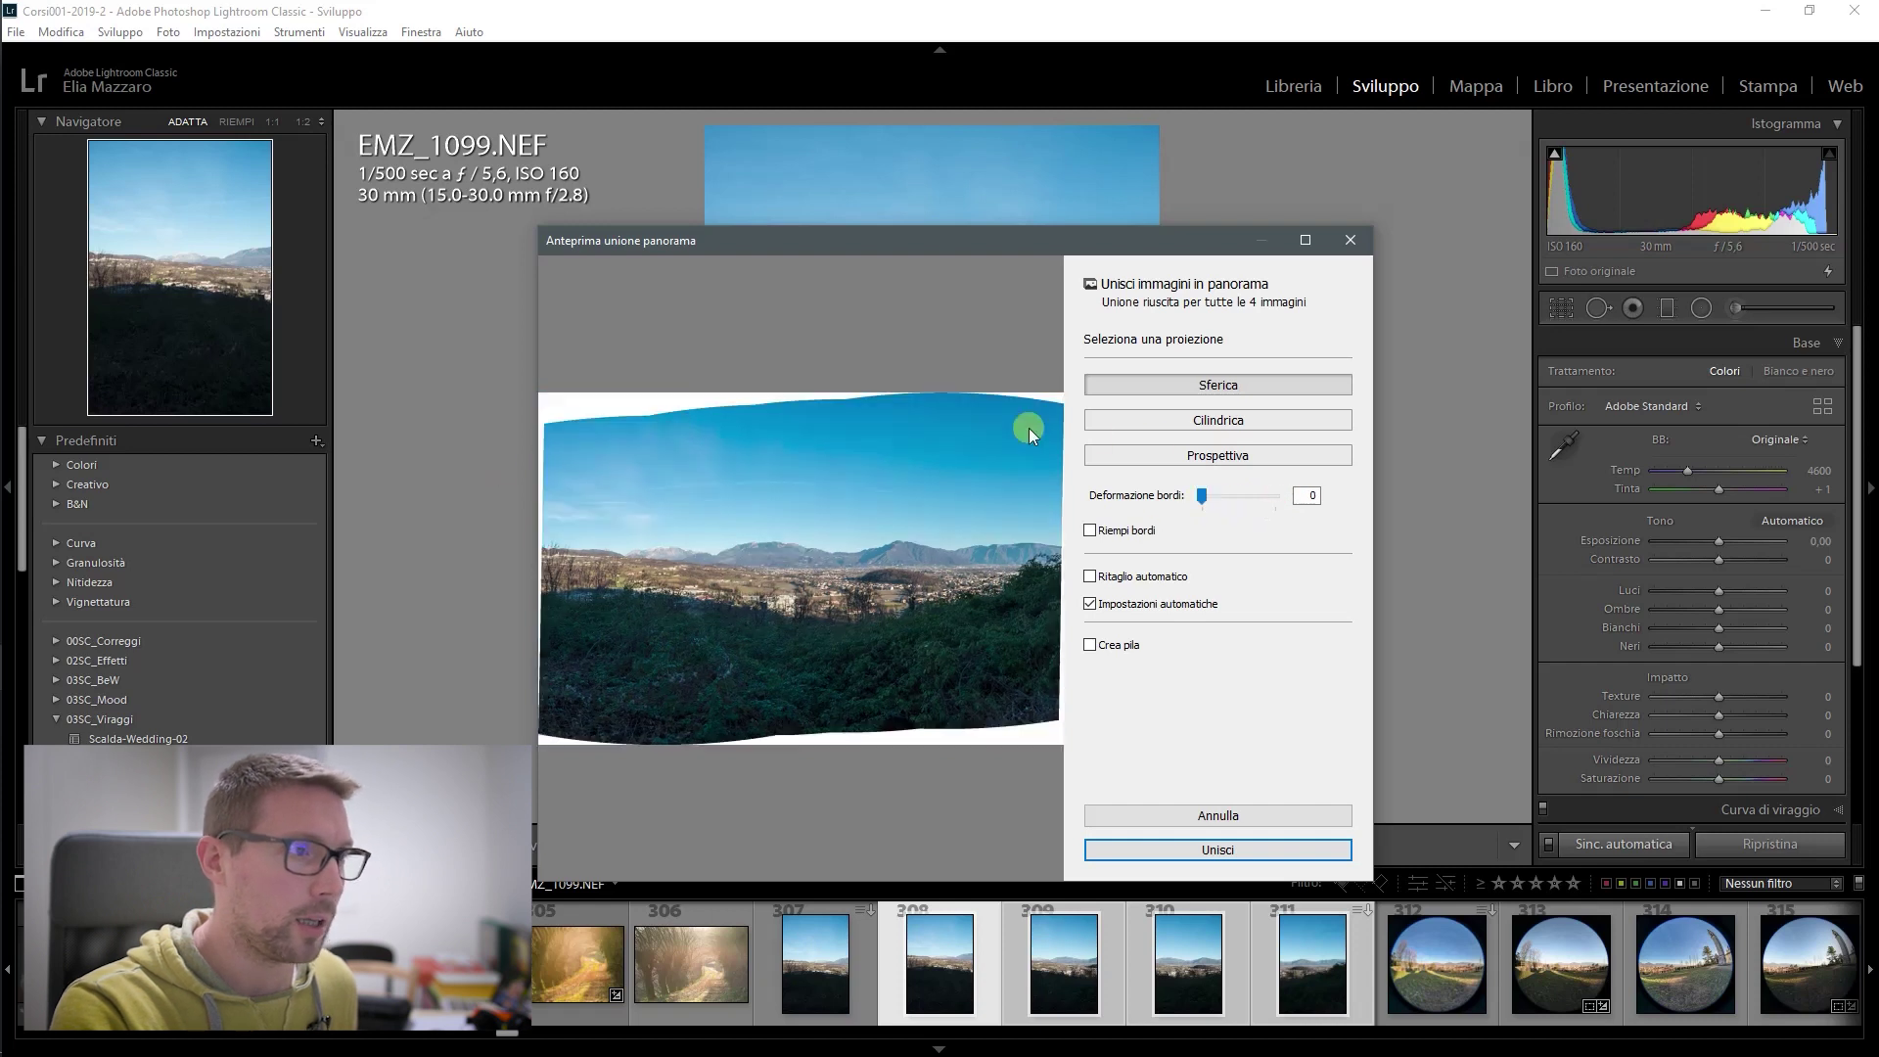
{"action": "left_click", "coordinate": [1111, 531]}
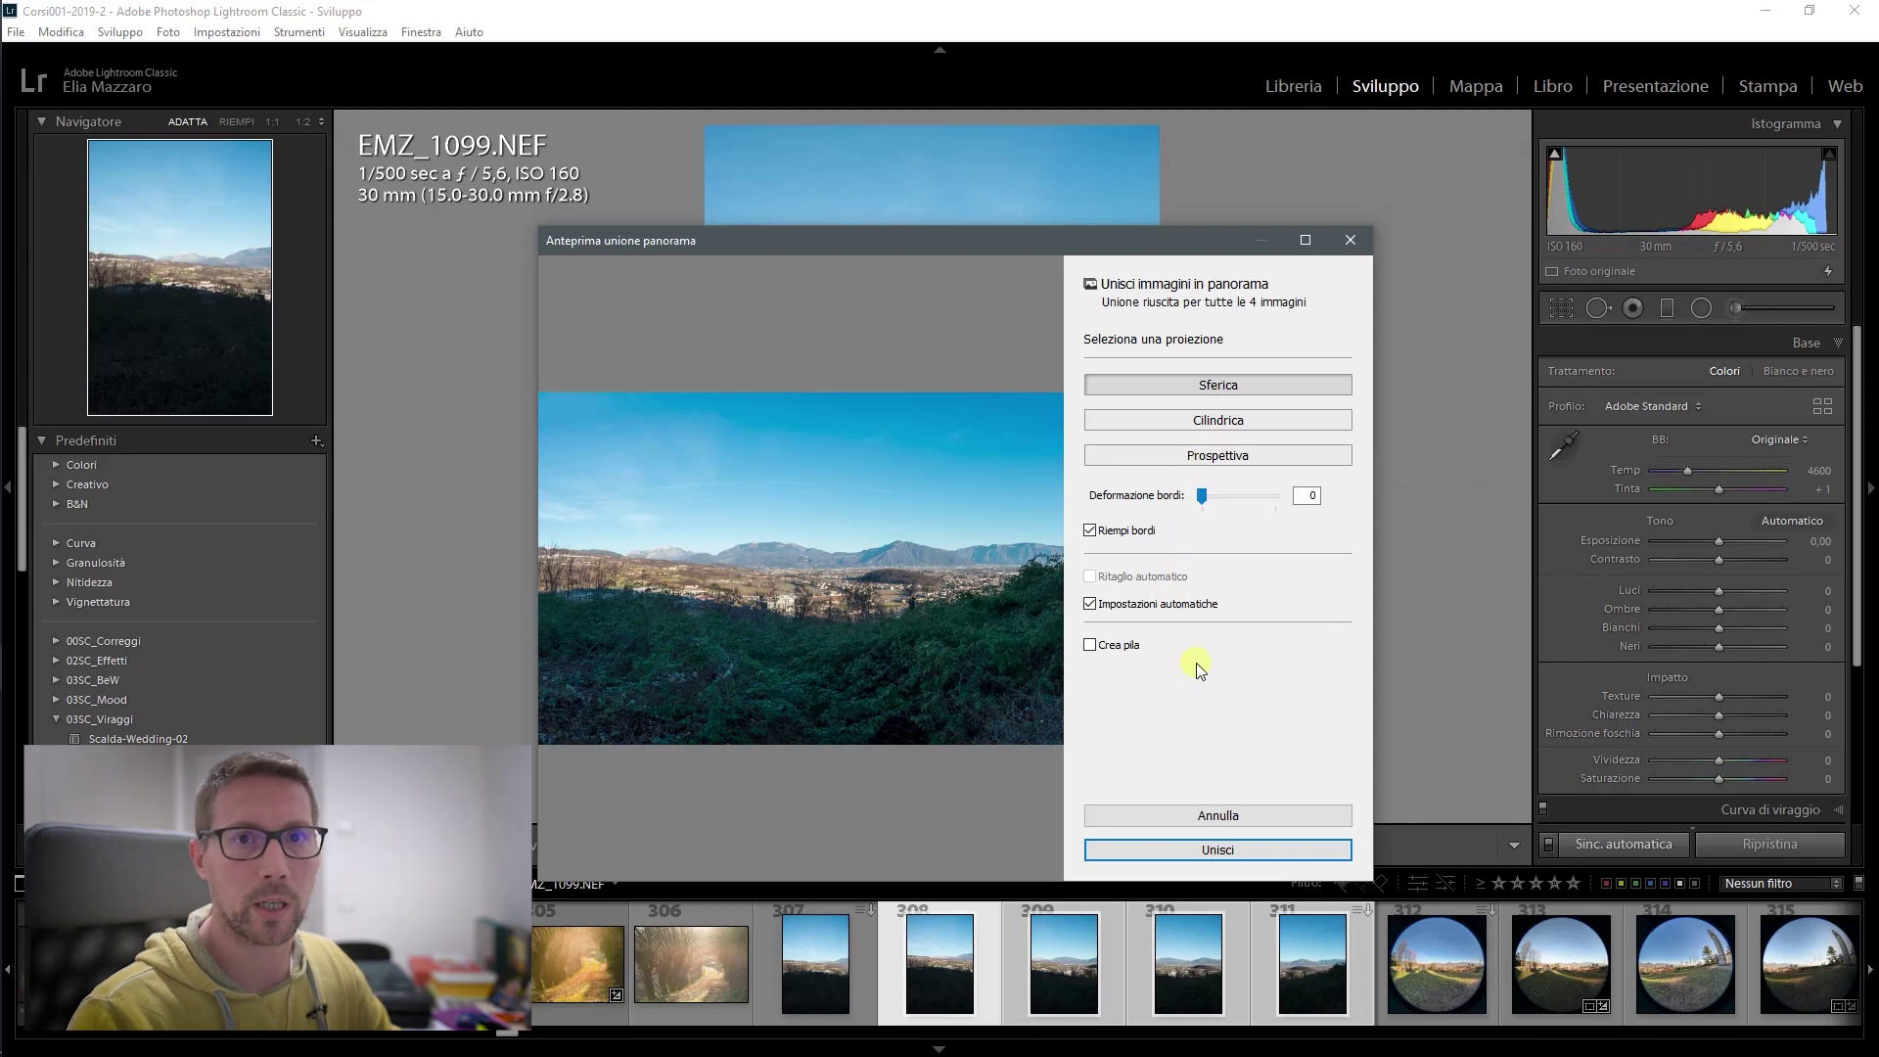
{"action": "left_click", "coordinate": [1207, 849]}
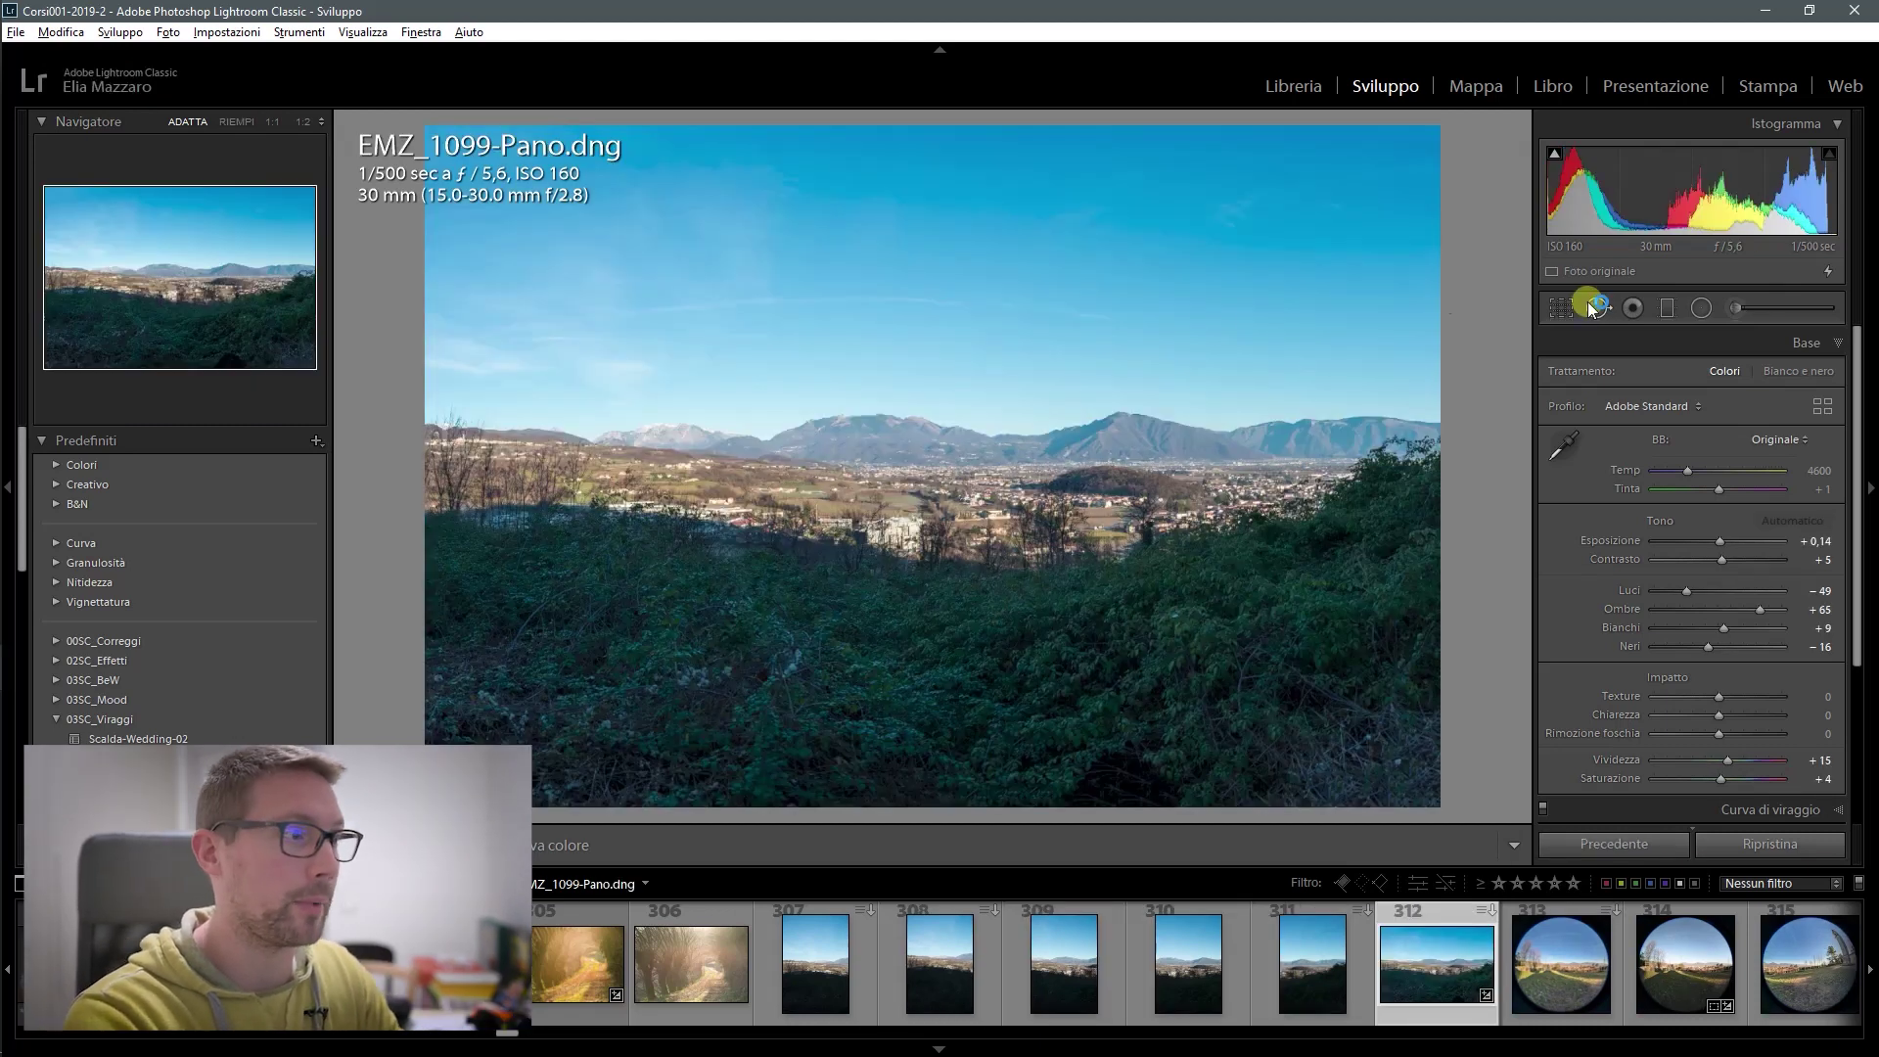
Step: Zoom the panorama to 1:1 and pan through the sky and village along the filled left edge
{"action": "left_click", "coordinate": [464, 352]}
{"action": "mouse_move", "coordinate": [958, 648]}
{"action": "left_mouse_down"}
{"action": "mouse_move", "coordinate": [705, 550]}
{"action": "mouse_move", "coordinate": [772, 642]}
{"action": "mouse_move", "coordinate": [655, 579]}
{"action": "left_mouse_up"}
{"action": "left_click_drag", "start_coordinate": [685, 482], "coordinate": [659, 193]}
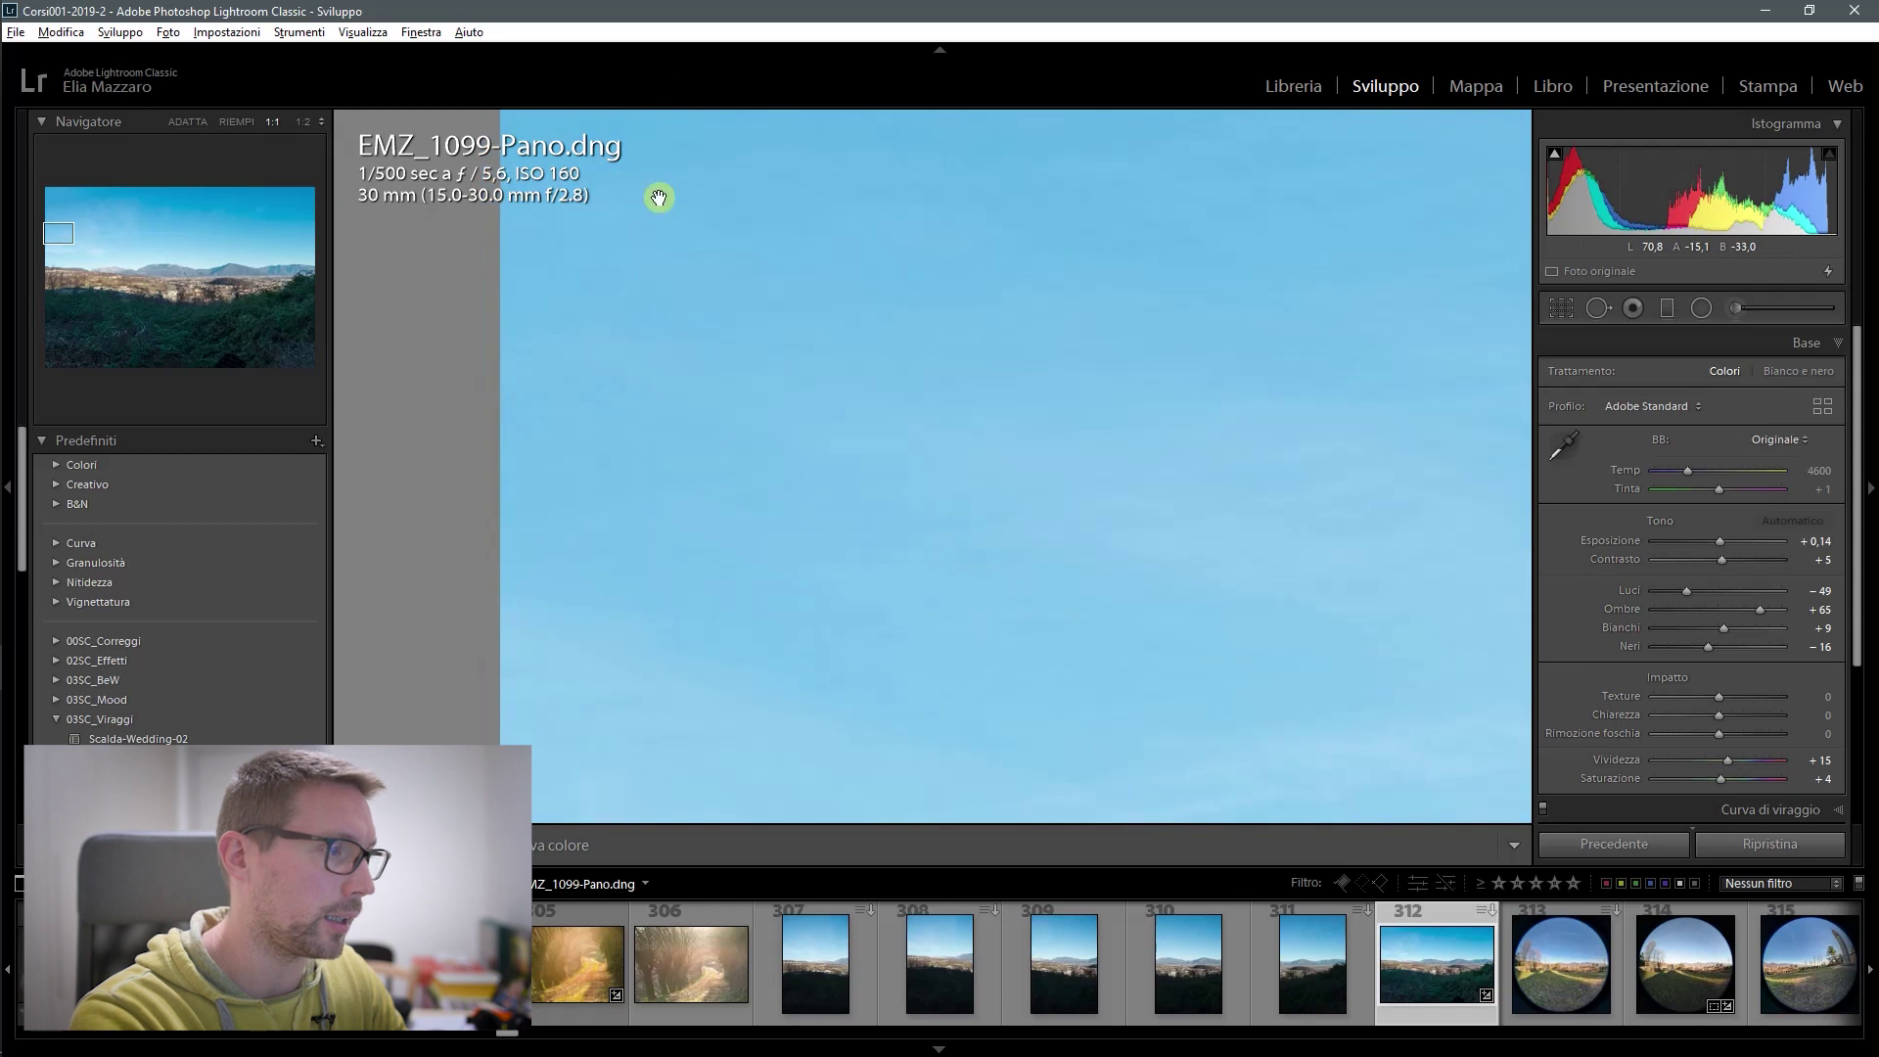
{"action": "mouse_move", "coordinate": [554, 713]}
{"action": "left_mouse_down"}
{"action": "mouse_move", "coordinate": [636, 574]}
{"action": "mouse_move", "coordinate": [629, 503]}
{"action": "left_mouse_up"}
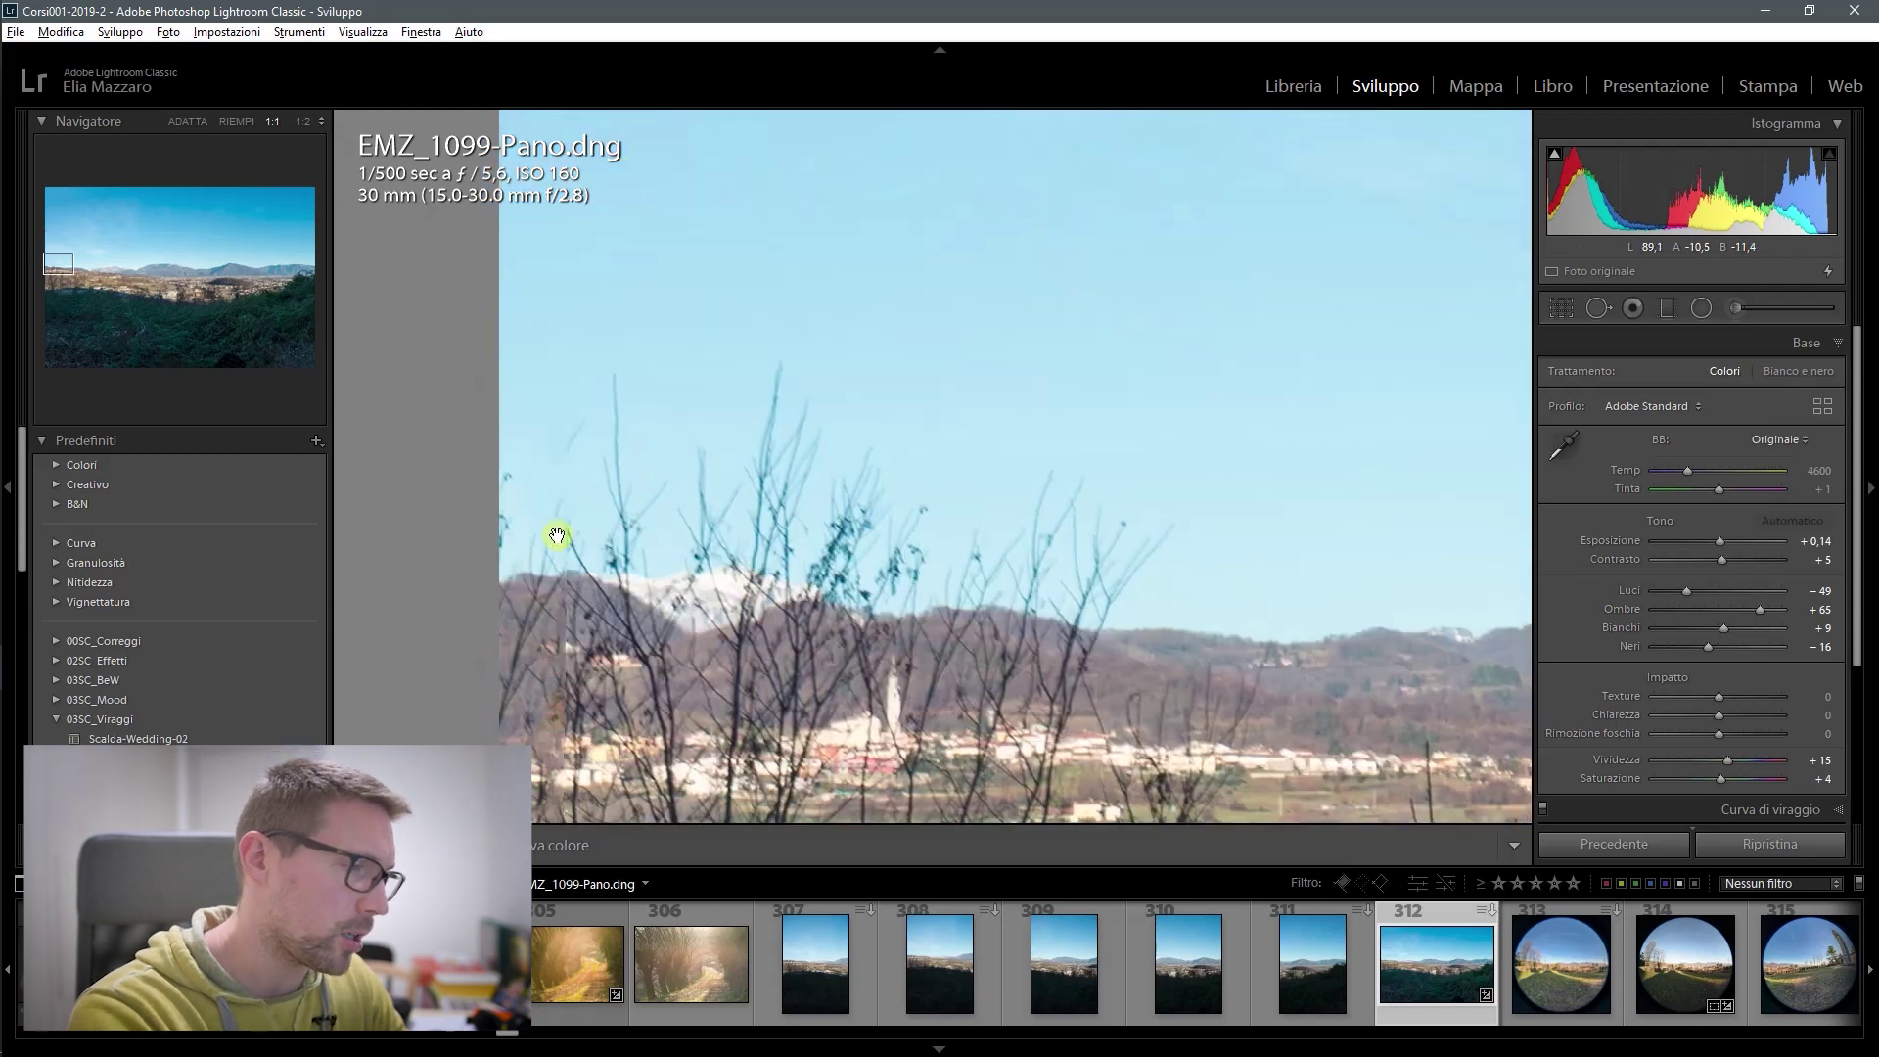
{"action": "left_click_drag", "start_coordinate": [607, 592], "coordinate": [622, 454]}
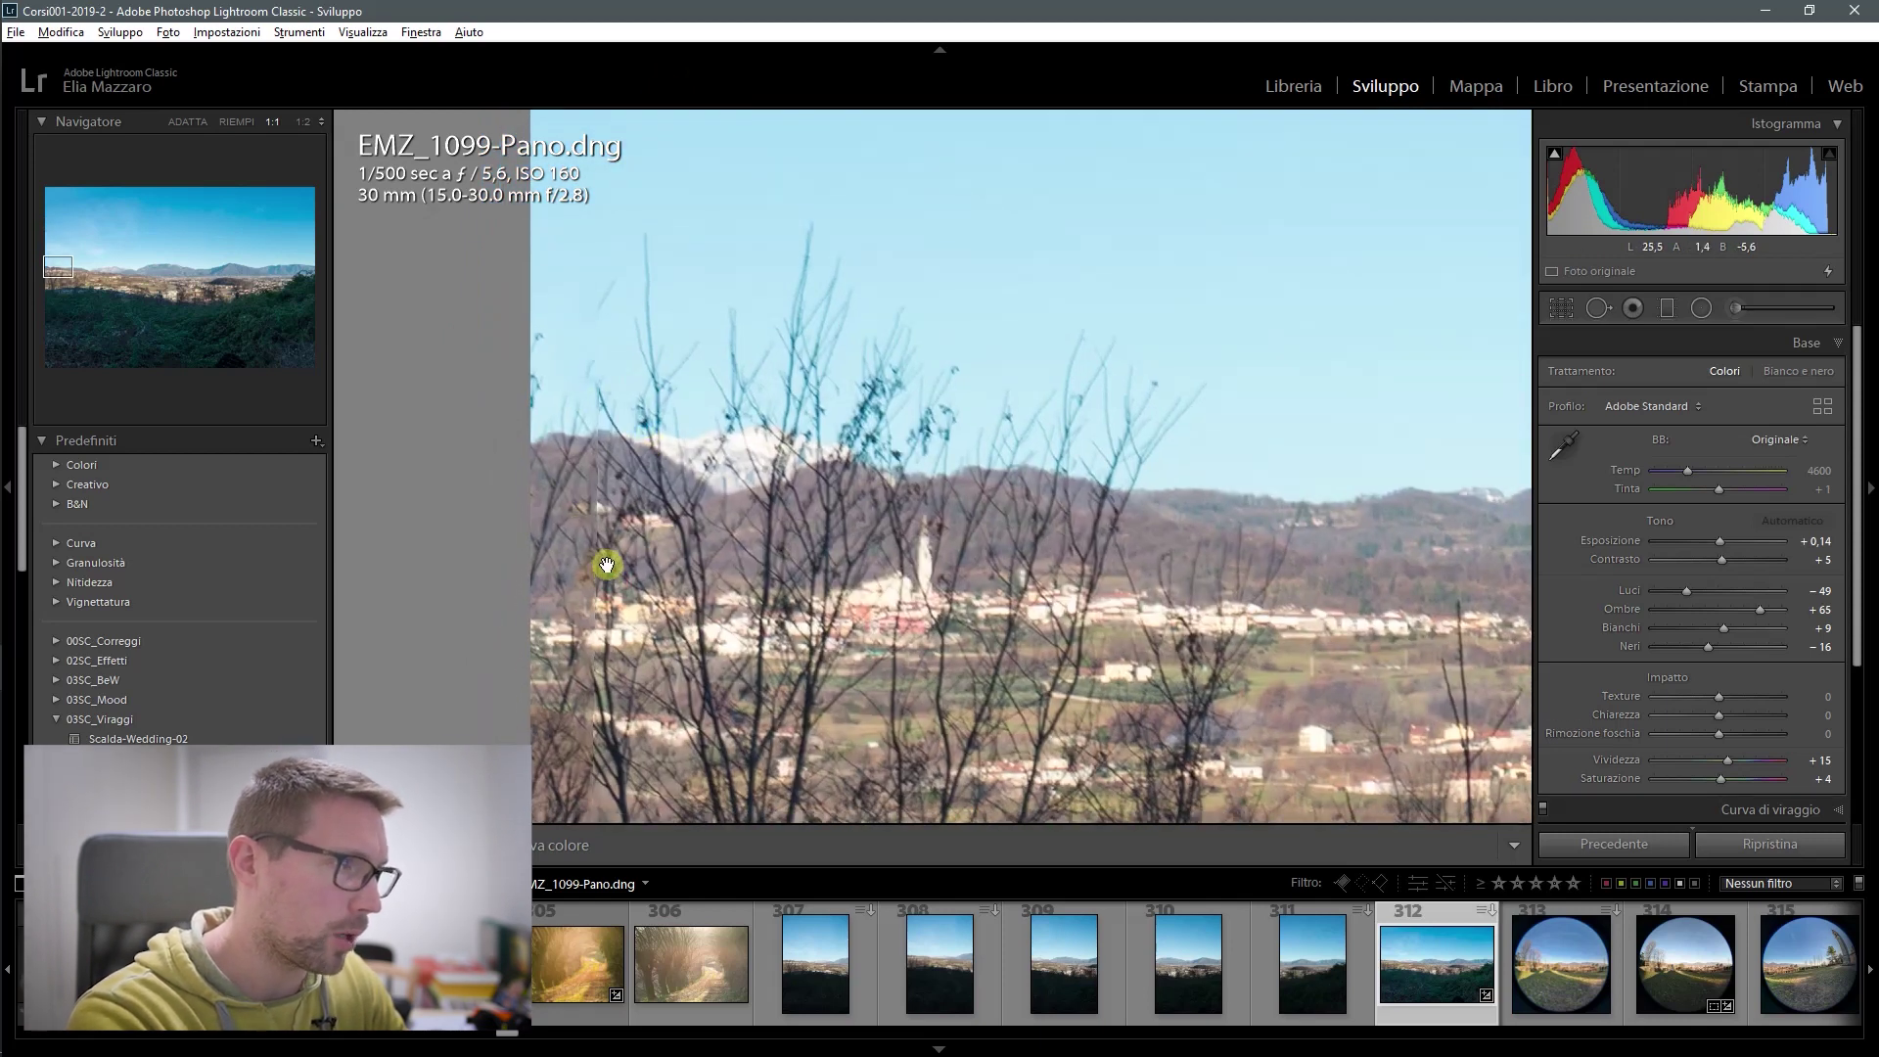
{"action": "left_click_drag", "start_coordinate": [607, 569], "coordinate": [632, 336]}
{"action": "left_click_drag", "start_coordinate": [666, 537], "coordinate": [706, 414]}
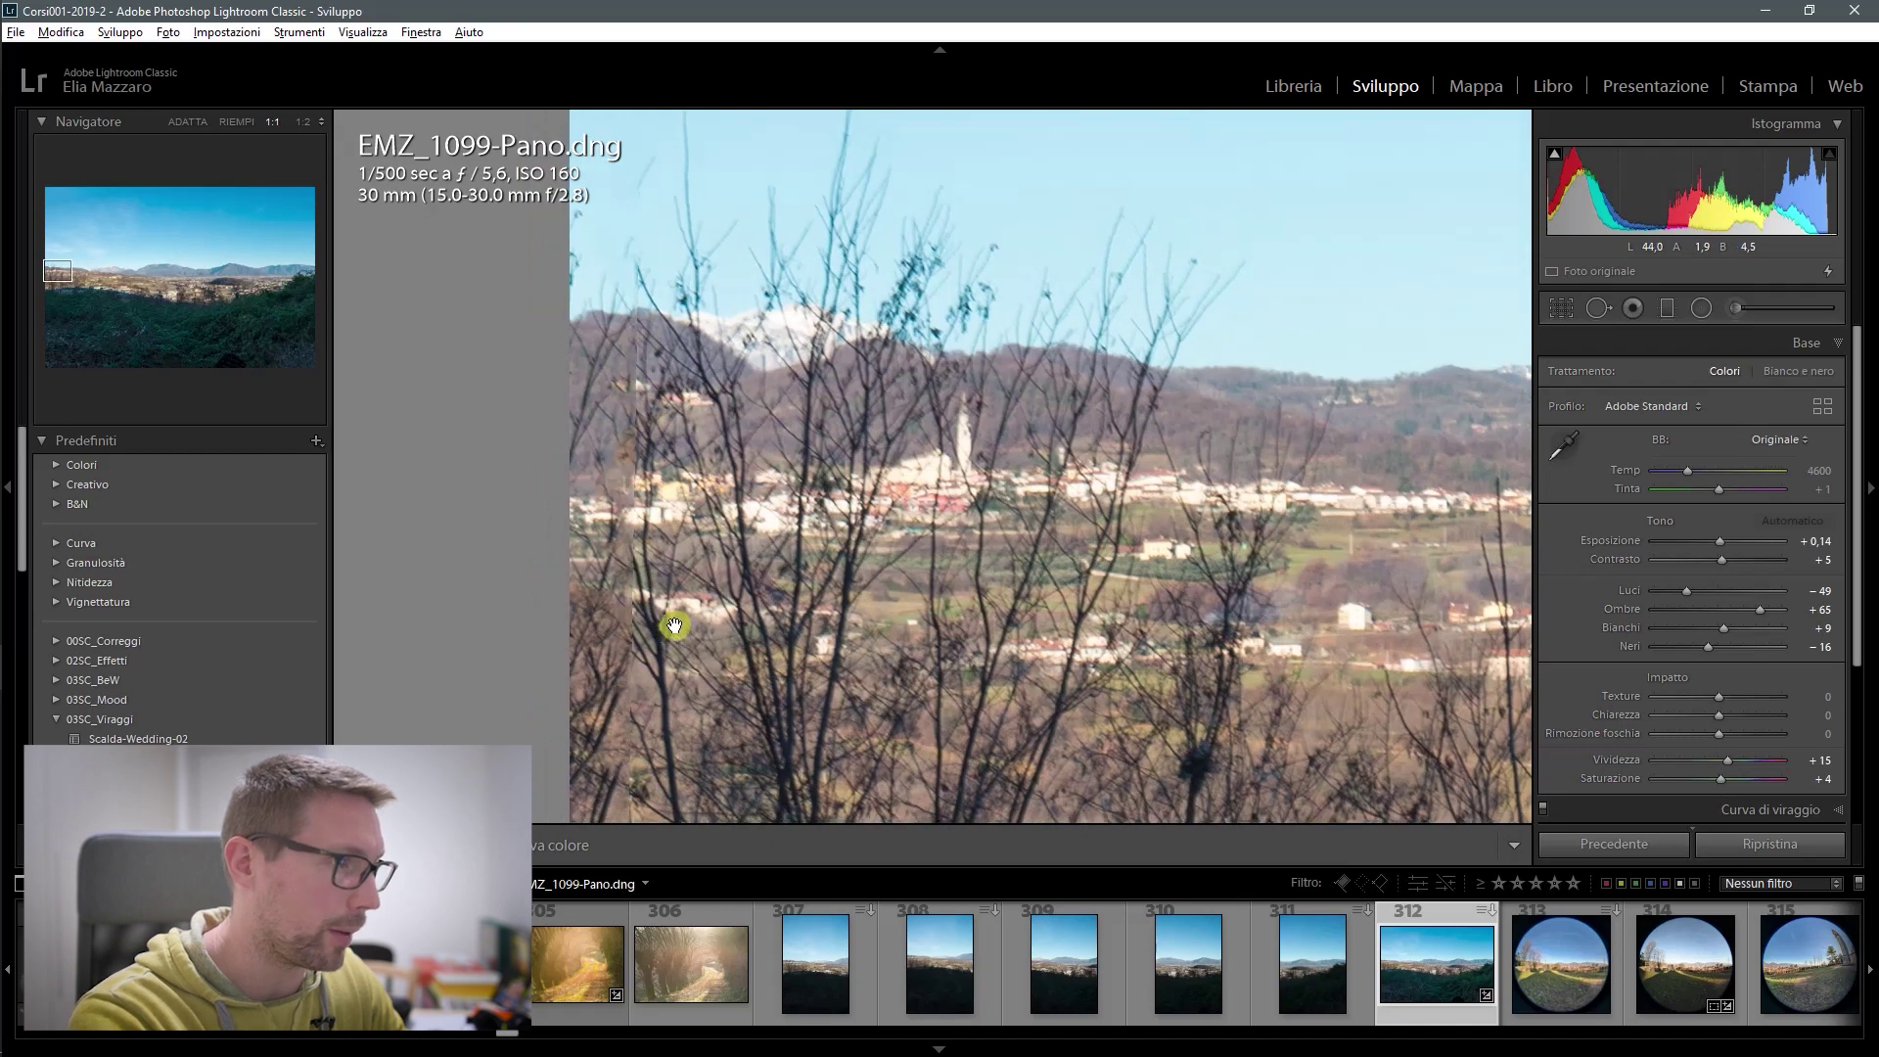
Step: Inspect the filled bushes at the lower-left and right edges, returning to fit view
{"action": "left_click", "coordinate": [702, 623]}
{"action": "left_click_drag", "start_coordinate": [461, 743], "coordinate": [818, 671]}
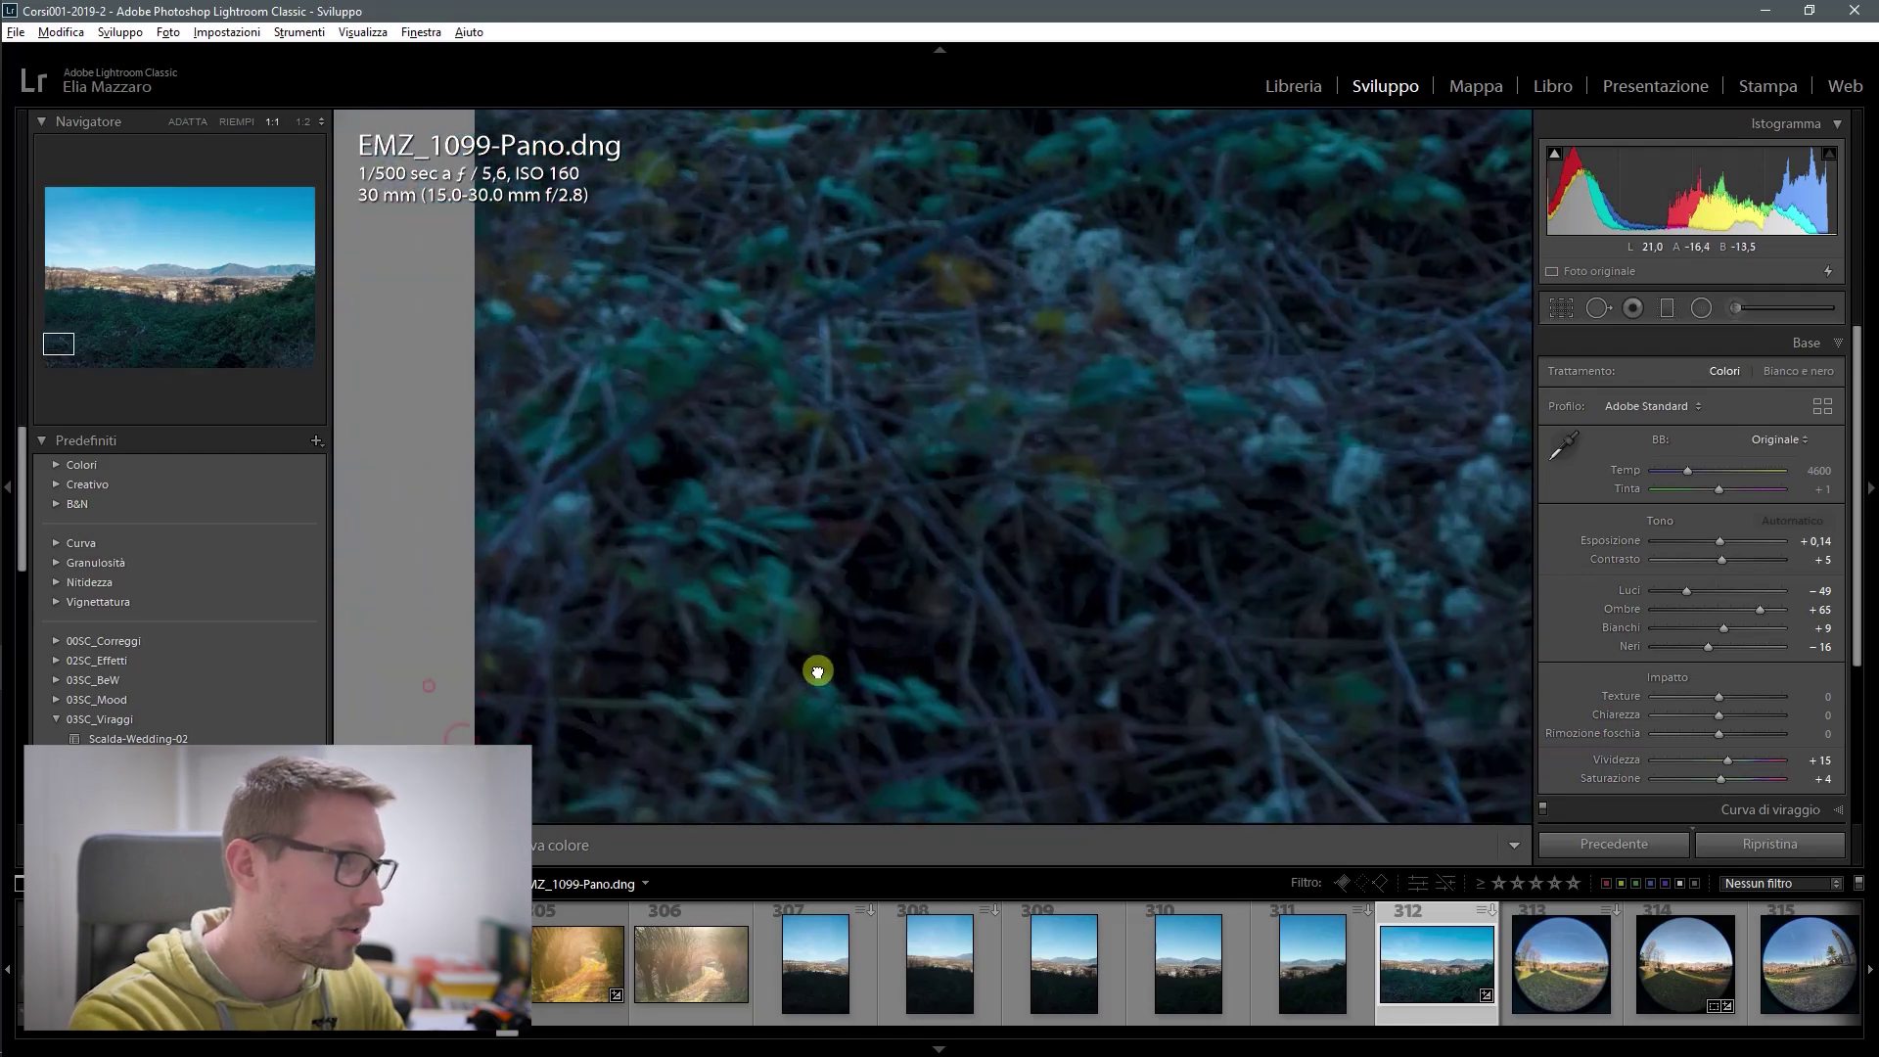
{"action": "left_click", "coordinate": [521, 321]}
{"action": "left_click_drag", "start_coordinate": [1425, 468], "coordinate": [1077, 532]}
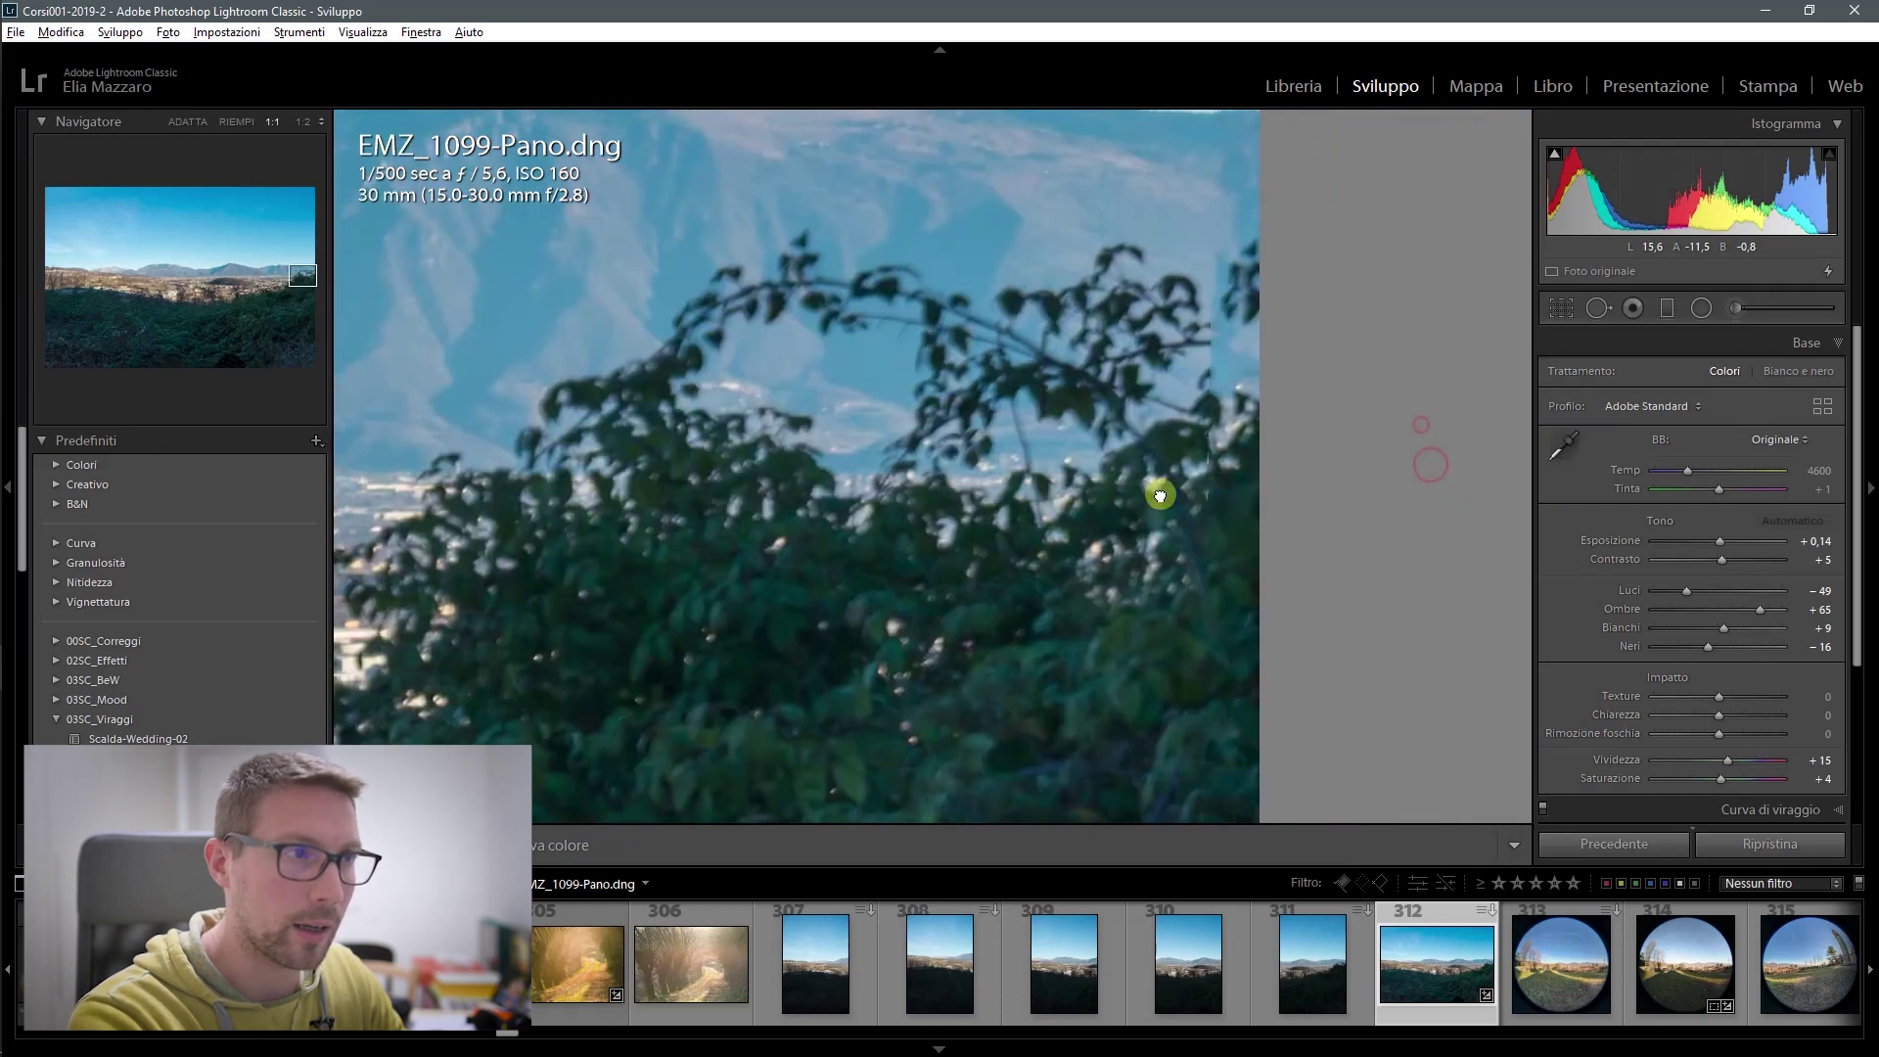
{"action": "left_click", "coordinate": [1077, 531]}
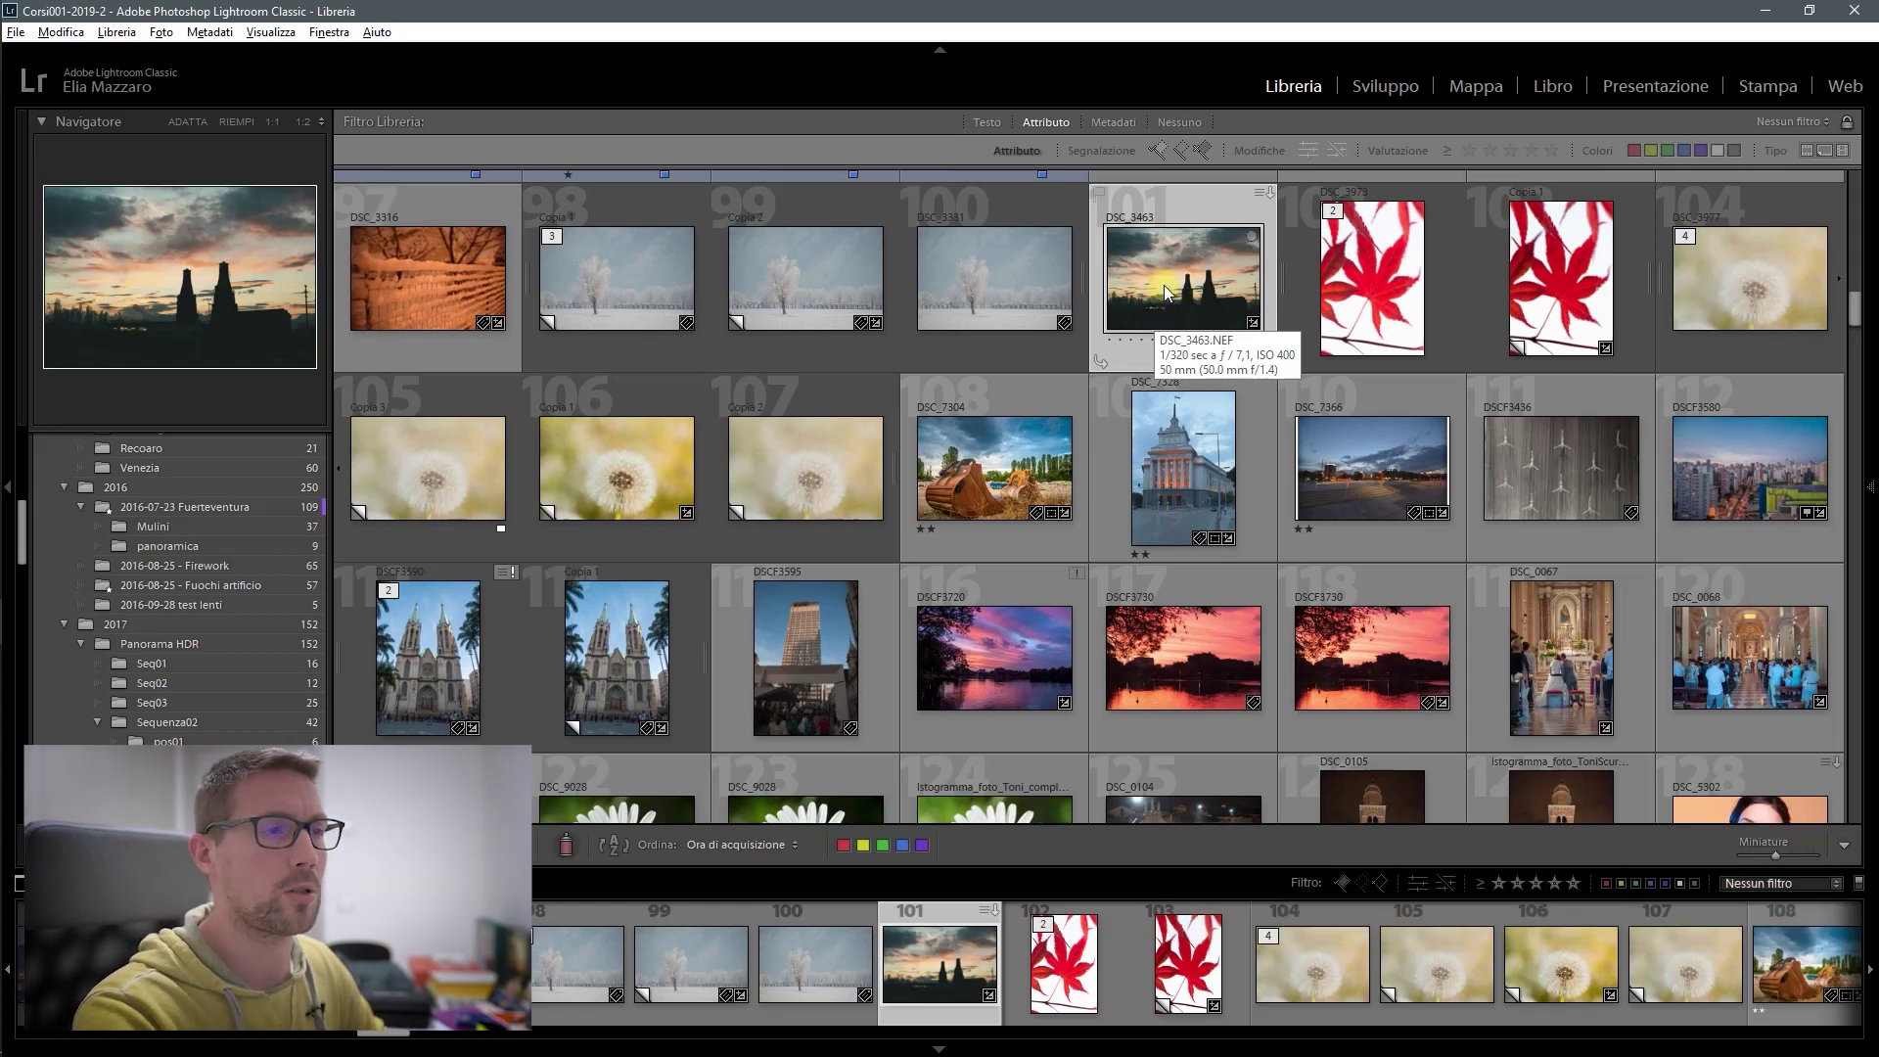
Step: Open the Export One File dialog for DSC_3463.NEF and shift it slightly right
{"action": "right_click", "coordinate": [1161, 277]}
{"action": "mouse_move", "coordinate": [1216, 854]}
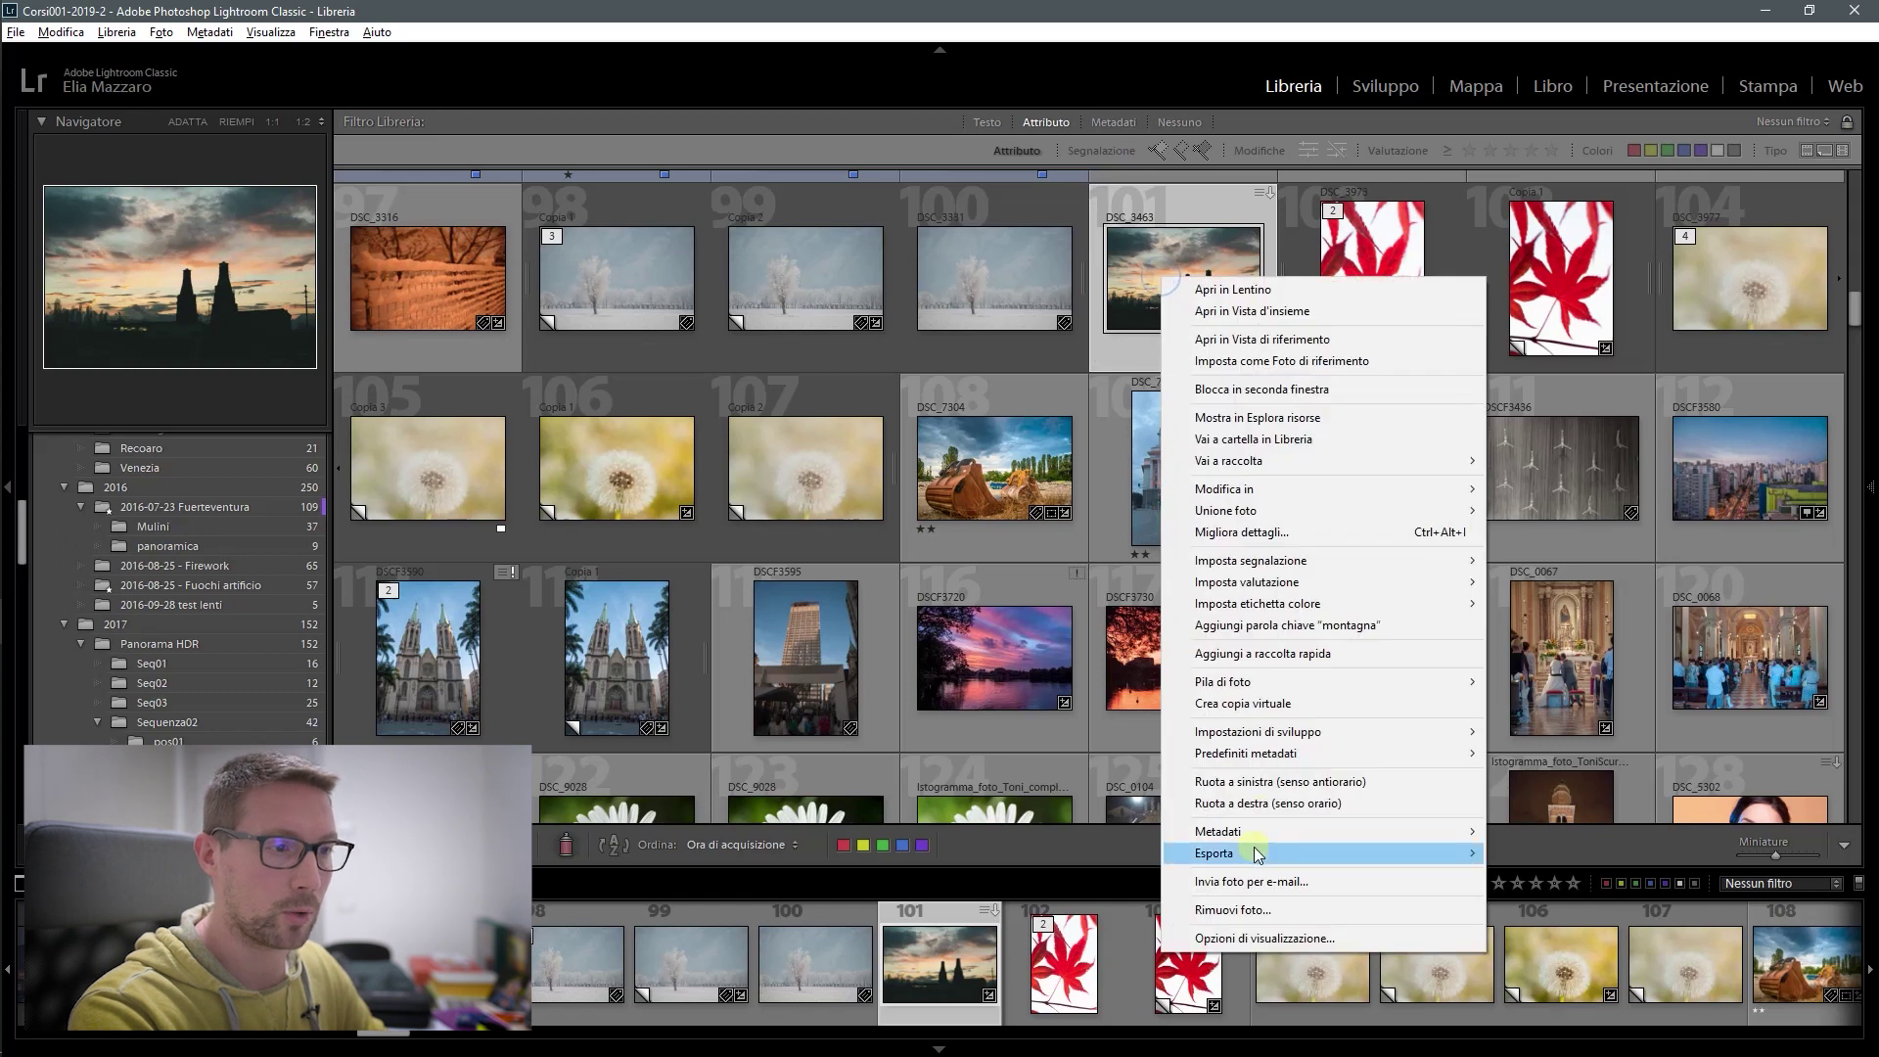
{"action": "left_click", "coordinate": [1576, 50]}
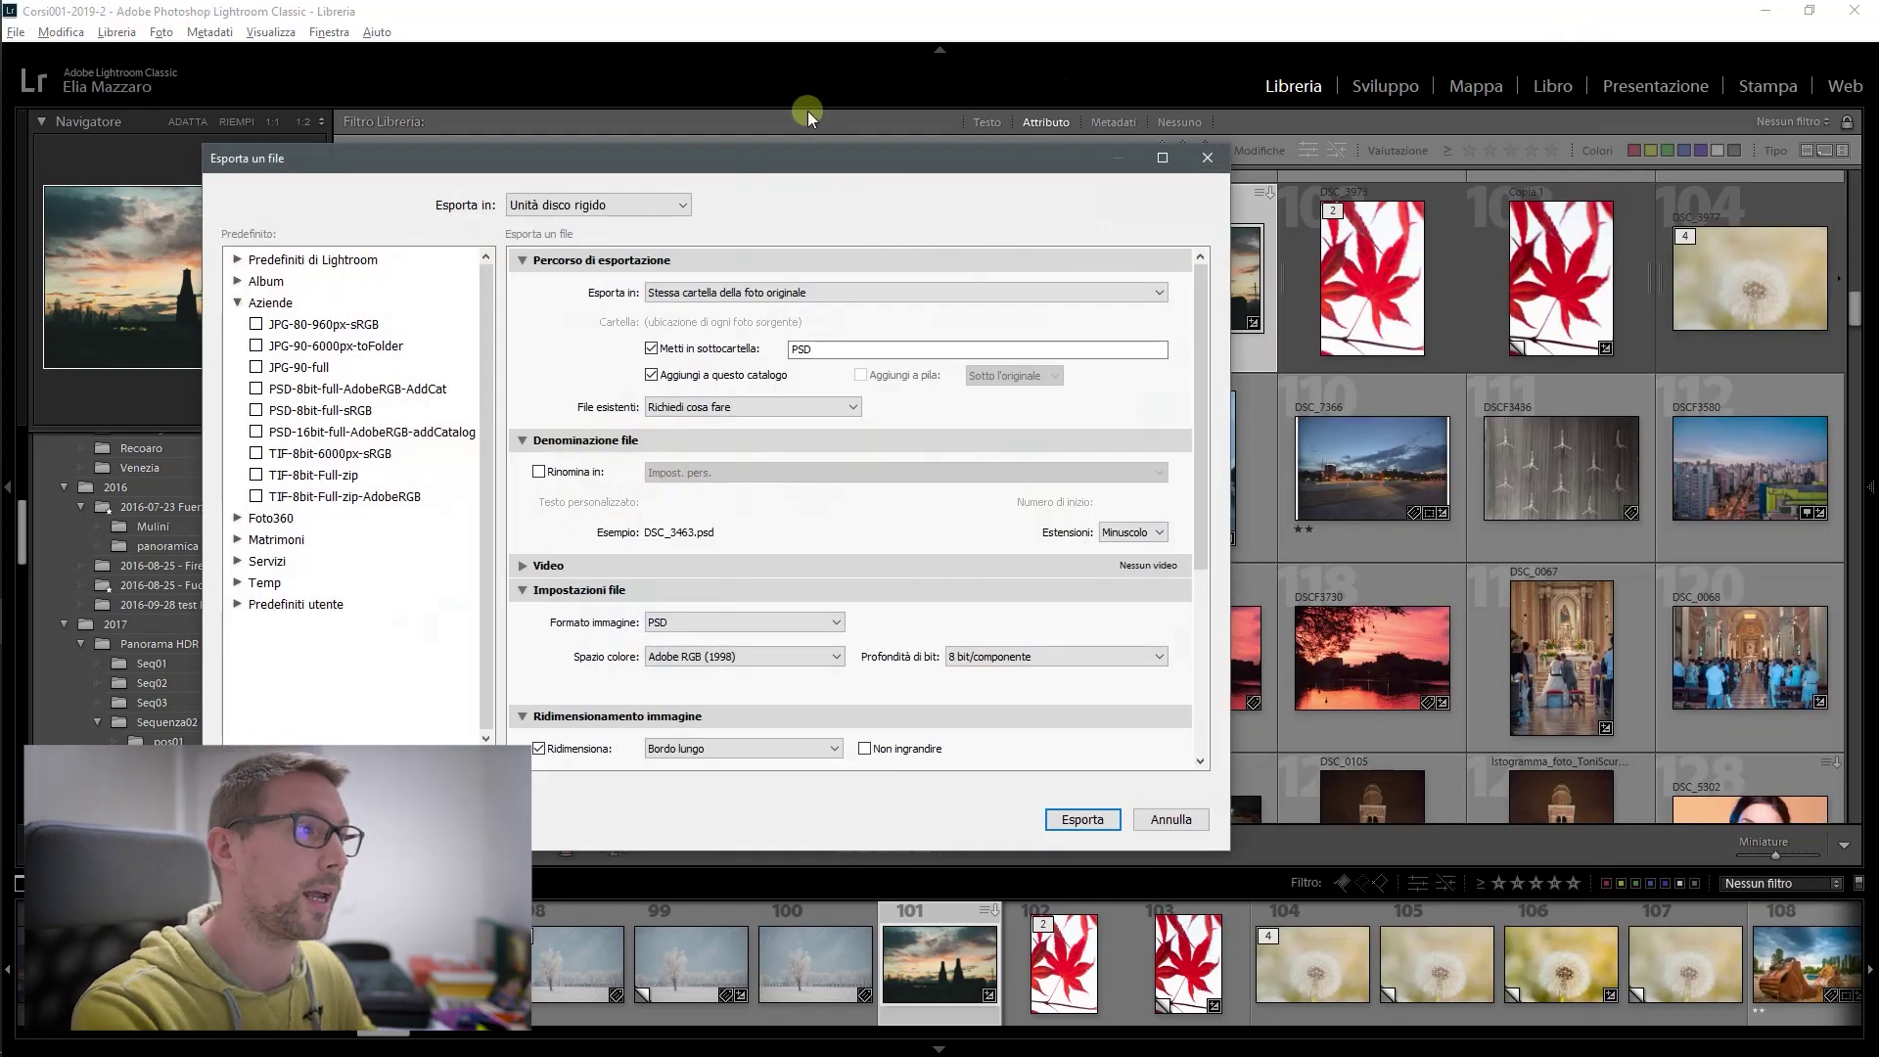
{"action": "left_click_drag", "start_coordinate": [743, 163], "coordinate": [796, 166]}
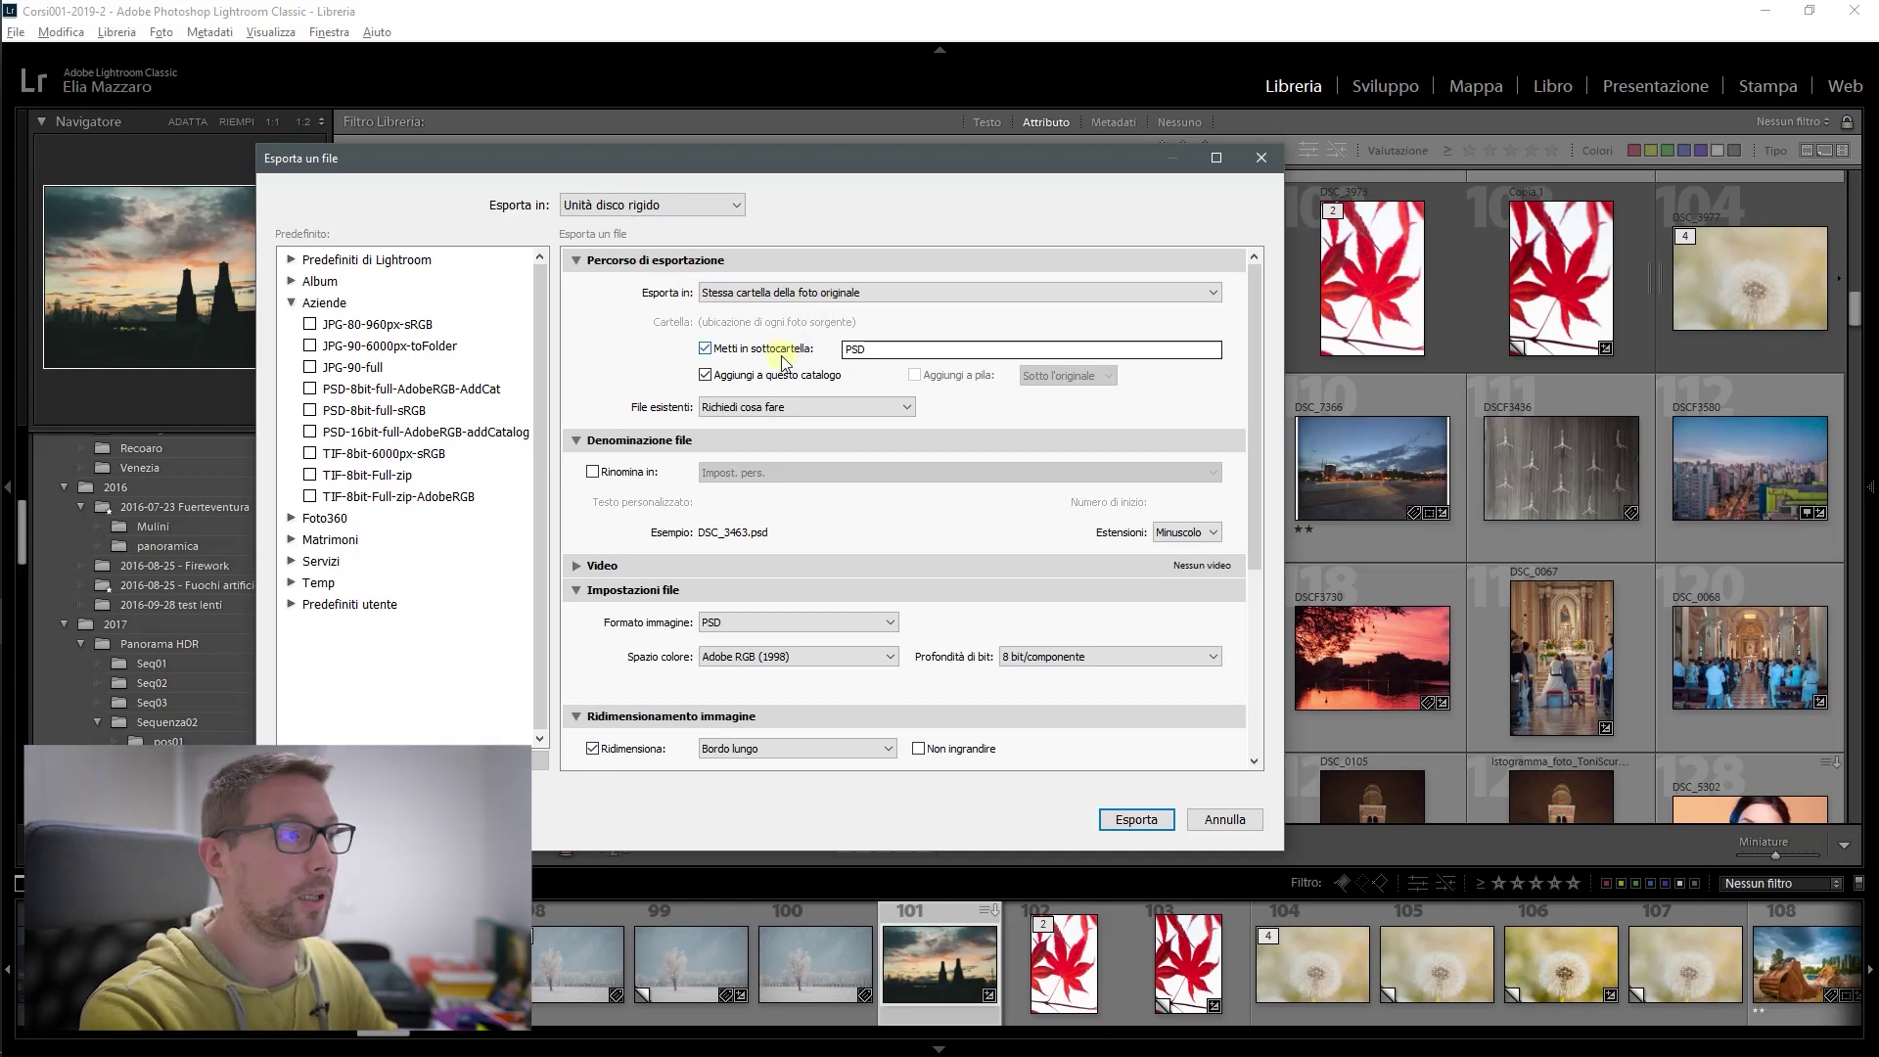
Step: Try the export presets, ending with JPG-80-960px-sRGB and JPG-90-6000px-toFolder selected together
{"action": "left_click", "coordinate": [310, 325]}
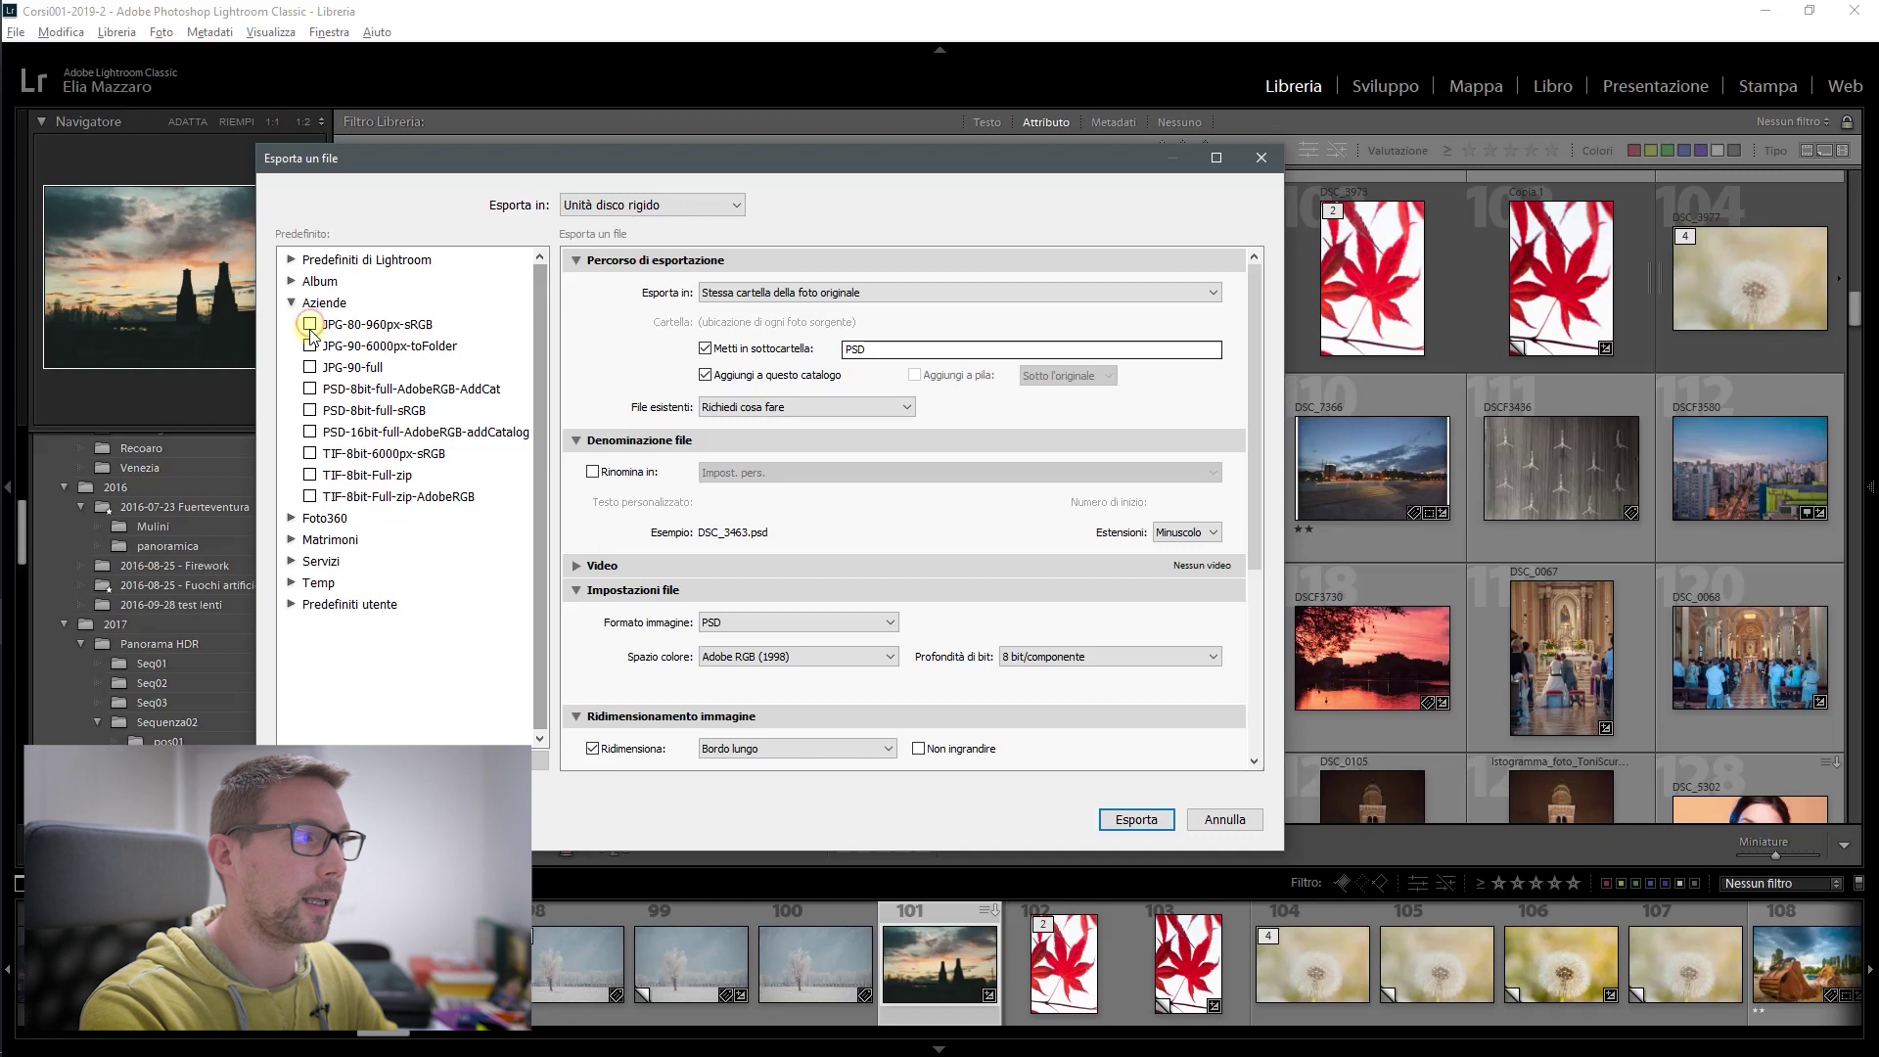
{"action": "left_click", "coordinate": [310, 368]}
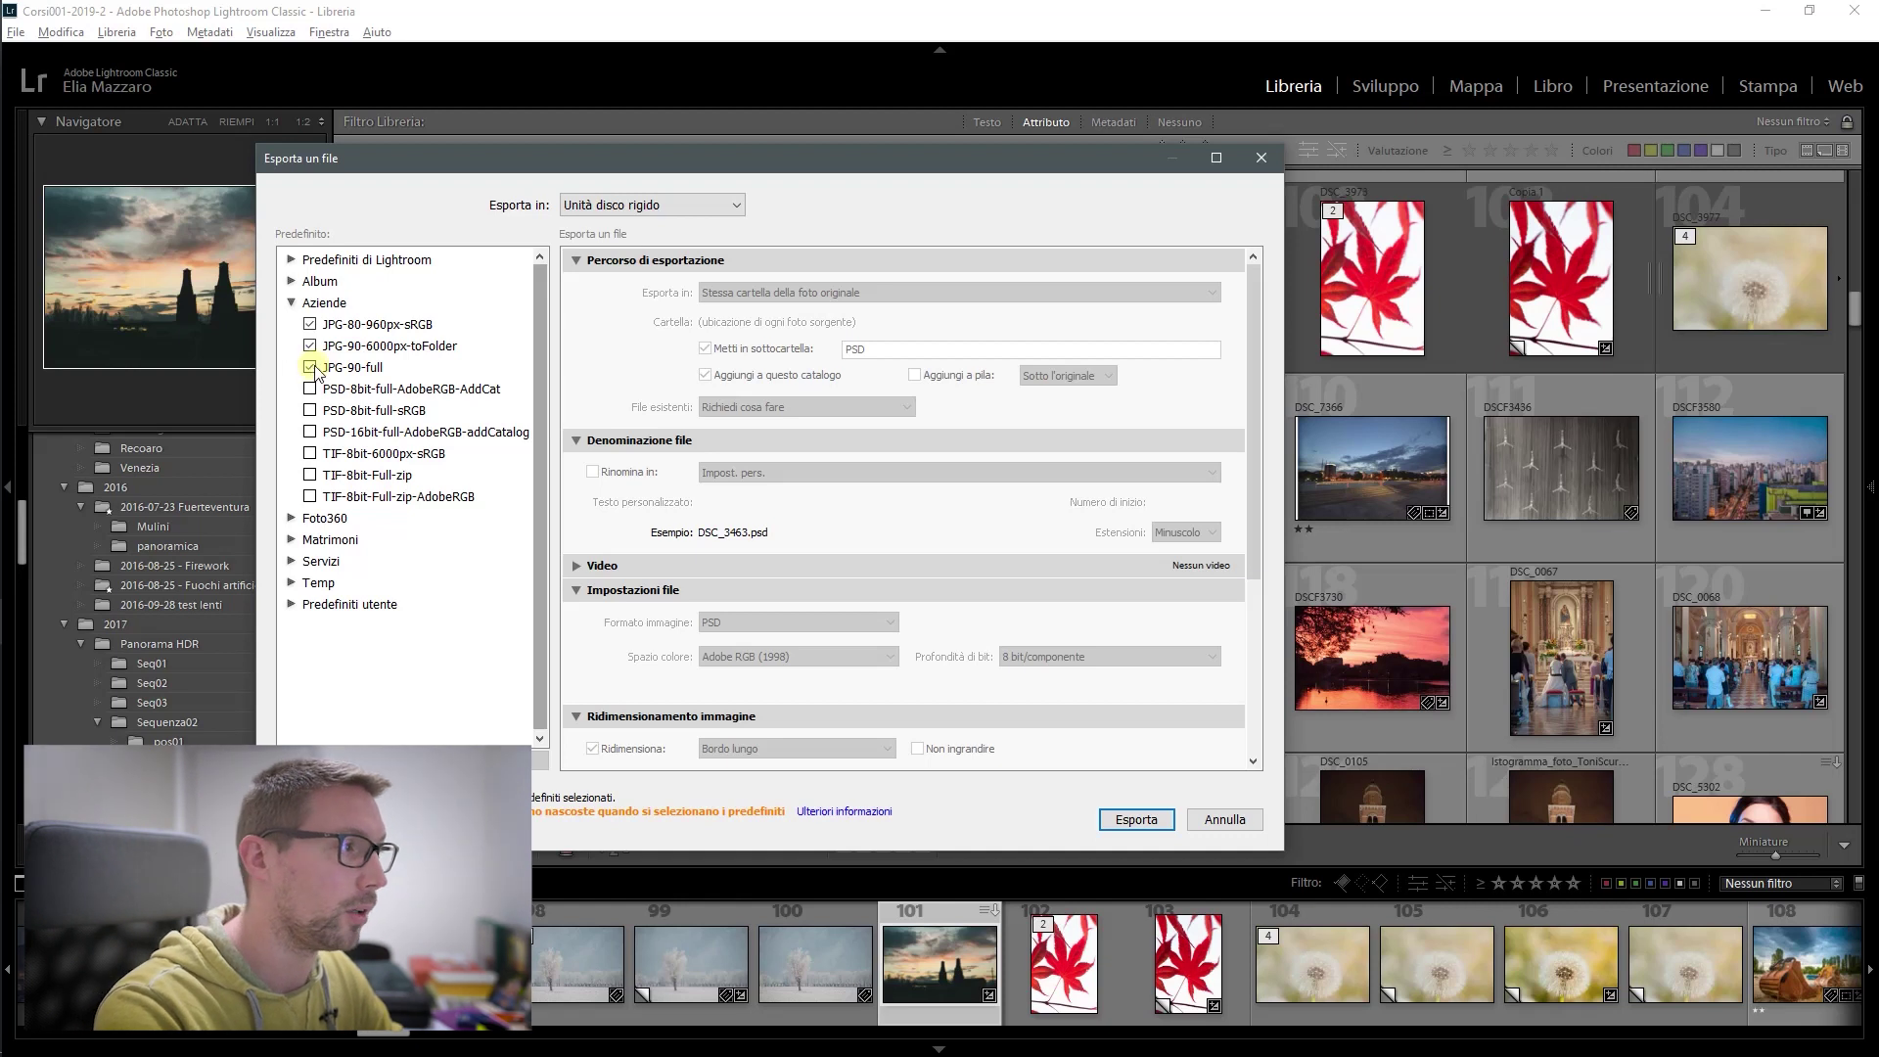
{"action": "left_click", "coordinate": [310, 325]}
{"action": "left_click", "coordinate": [311, 347]}
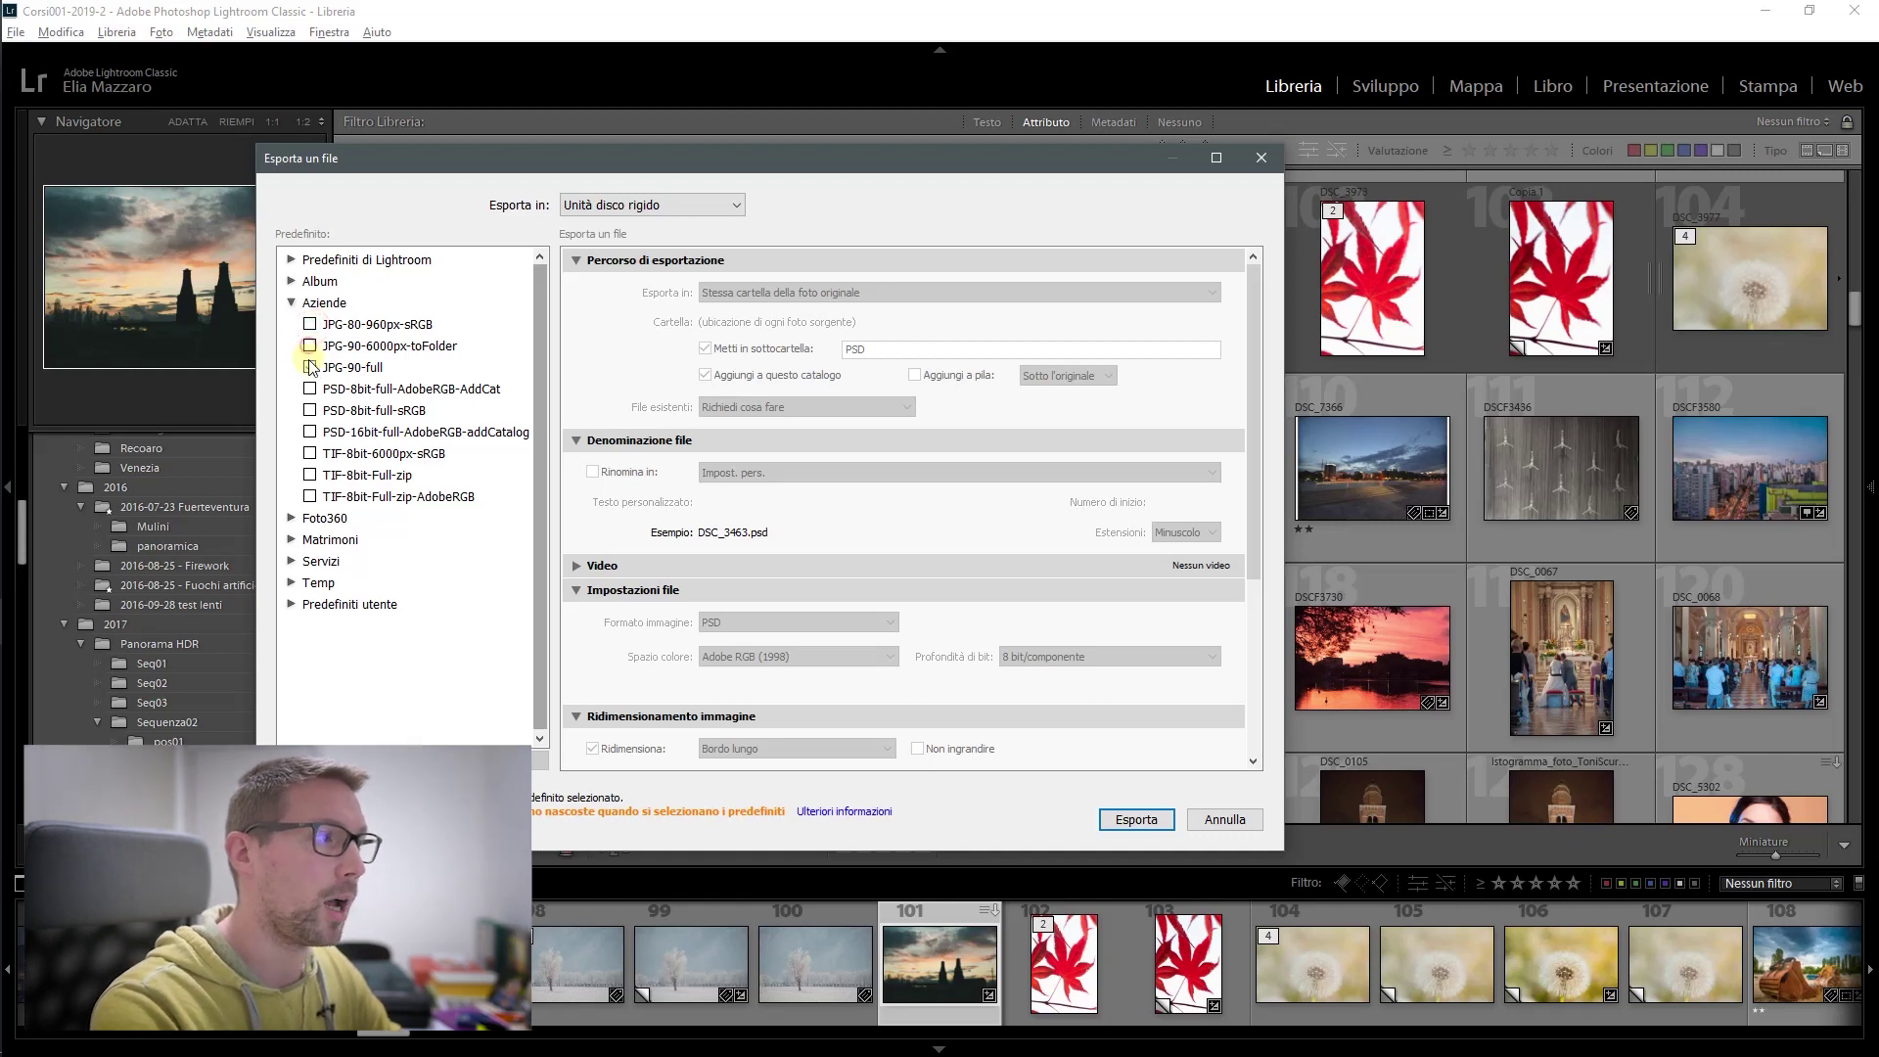
{"action": "left_click", "coordinate": [310, 368]}
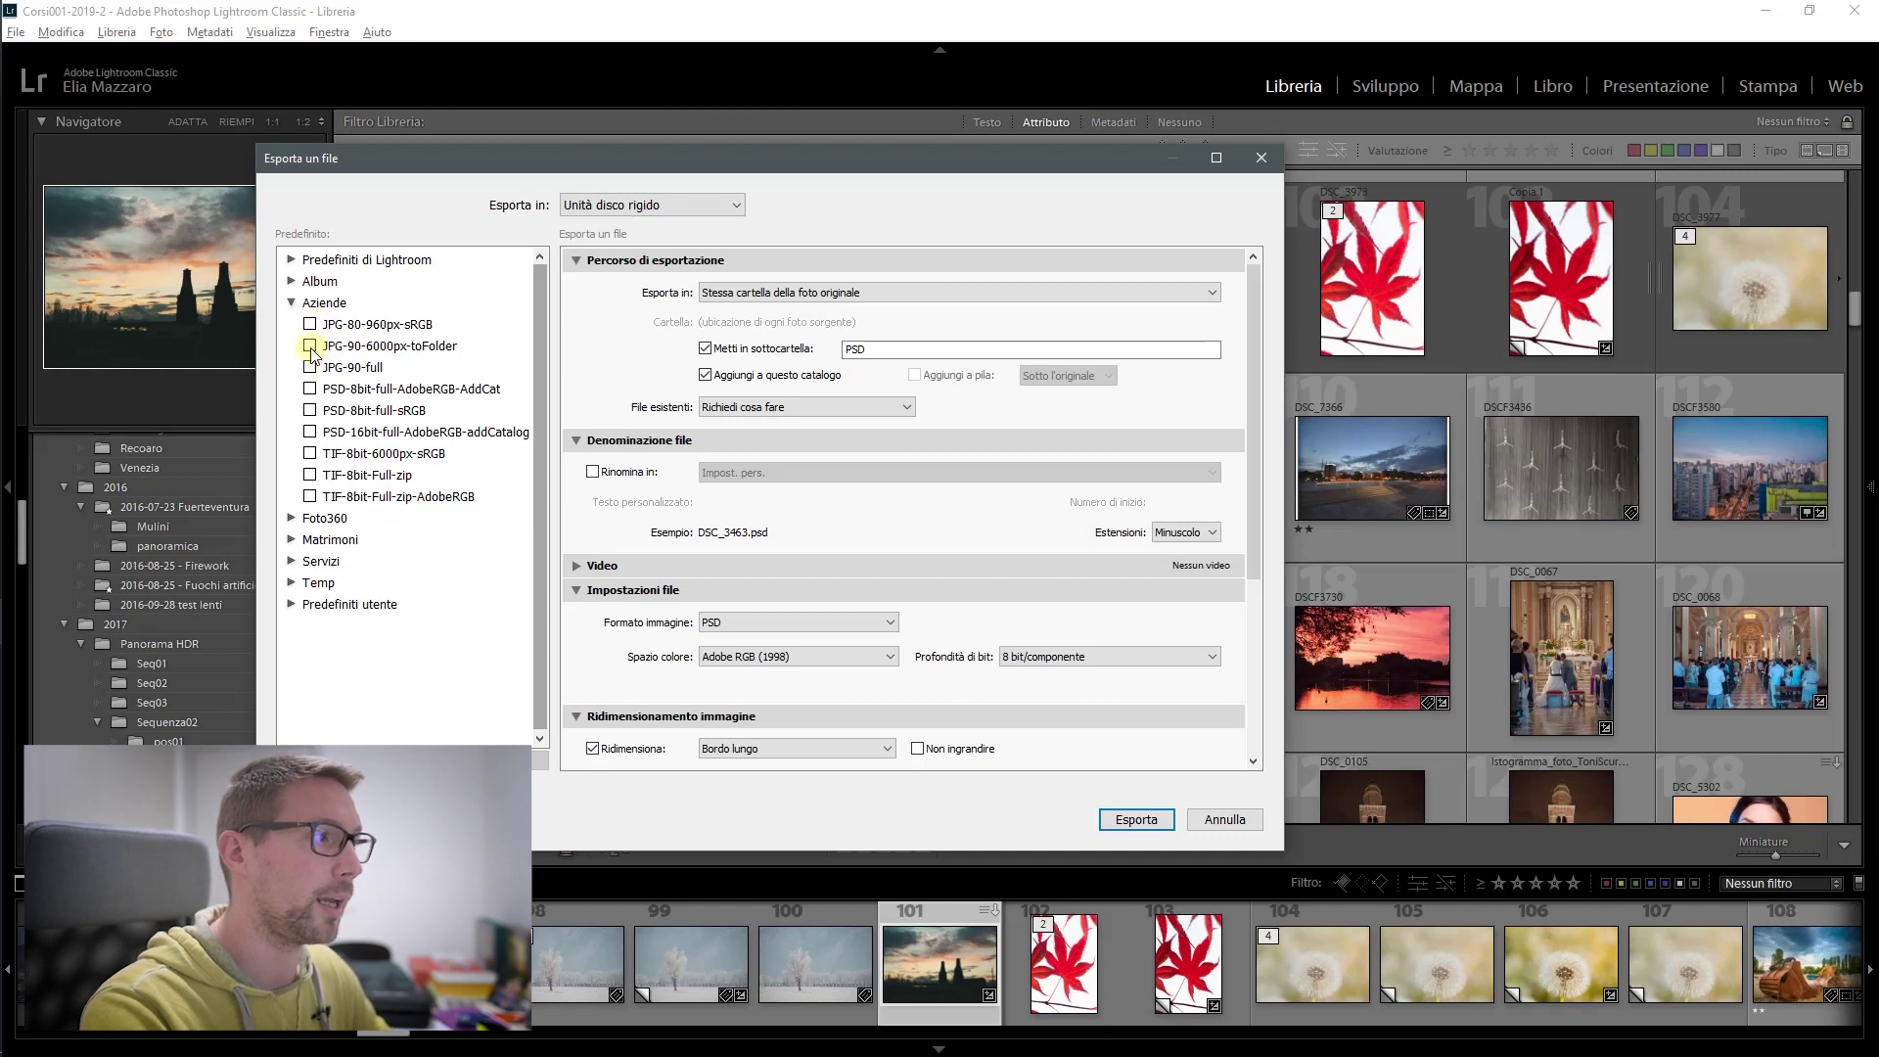
{"action": "left_click", "coordinate": [309, 325]}
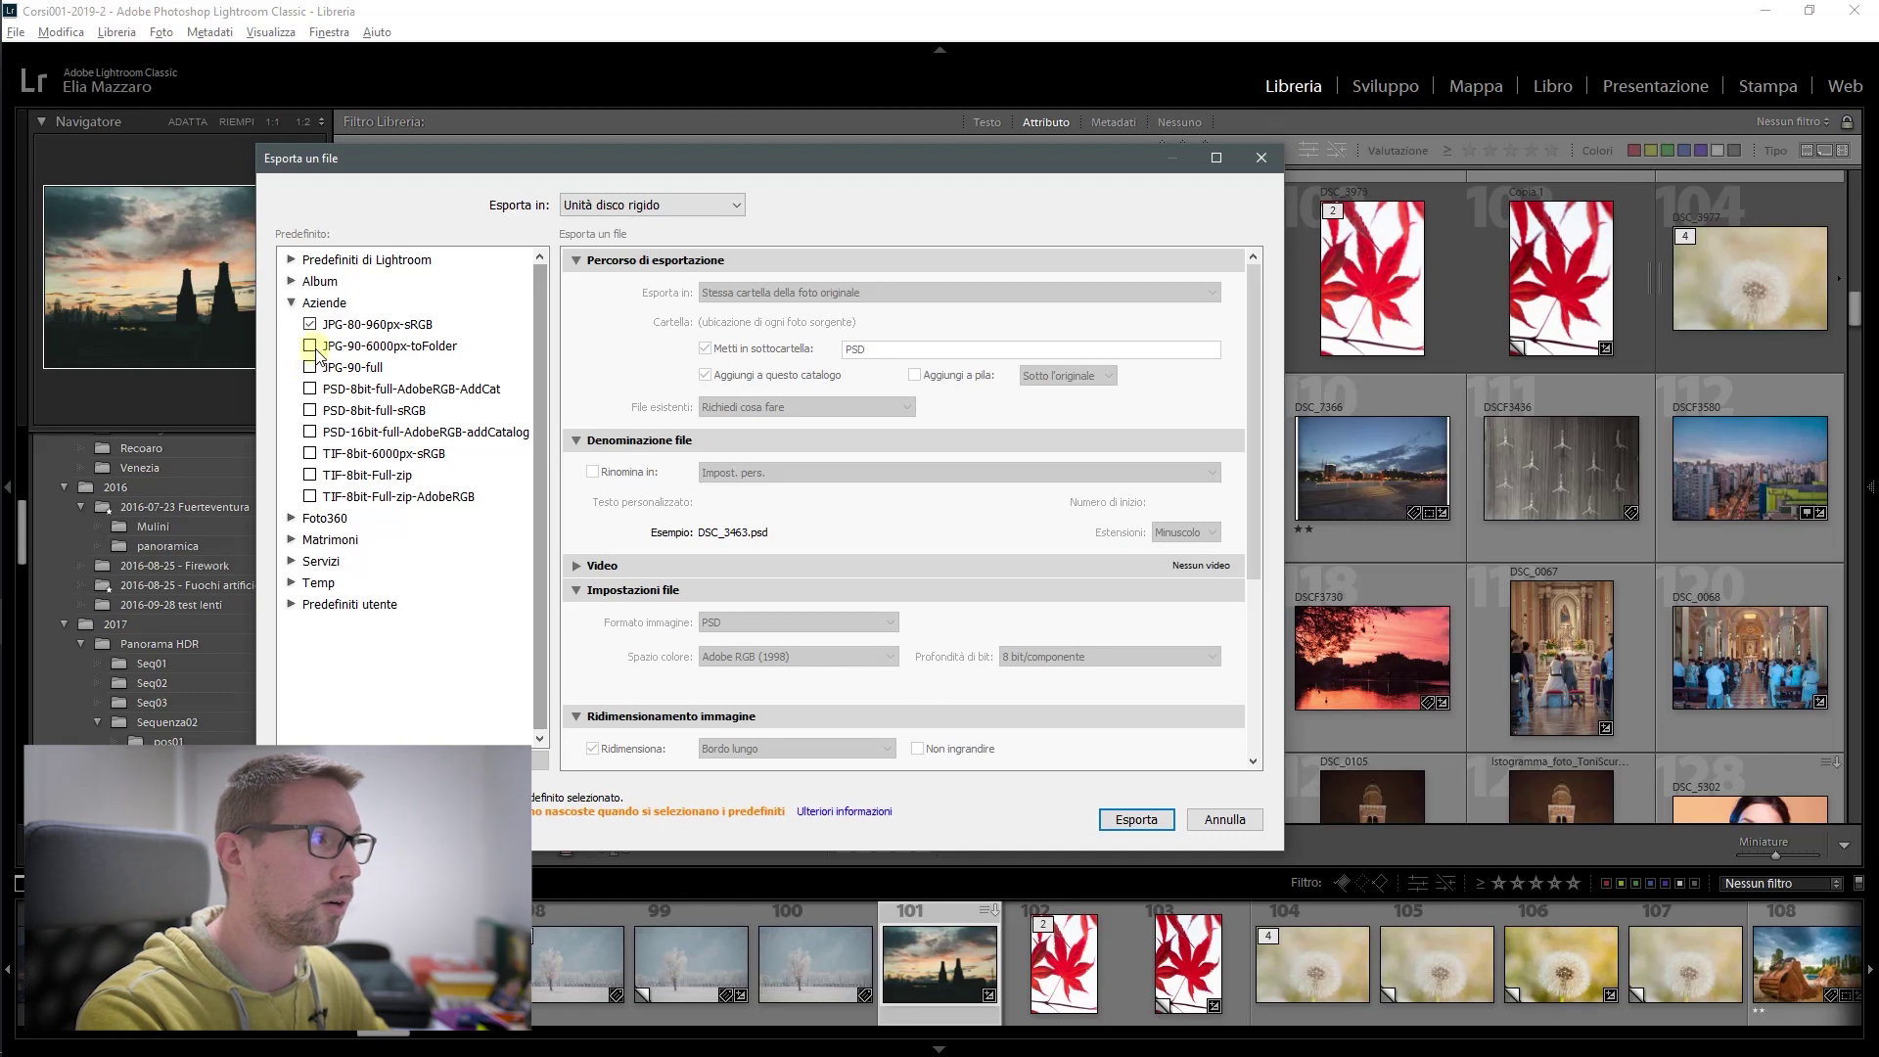
{"action": "left_click", "coordinate": [311, 347]}
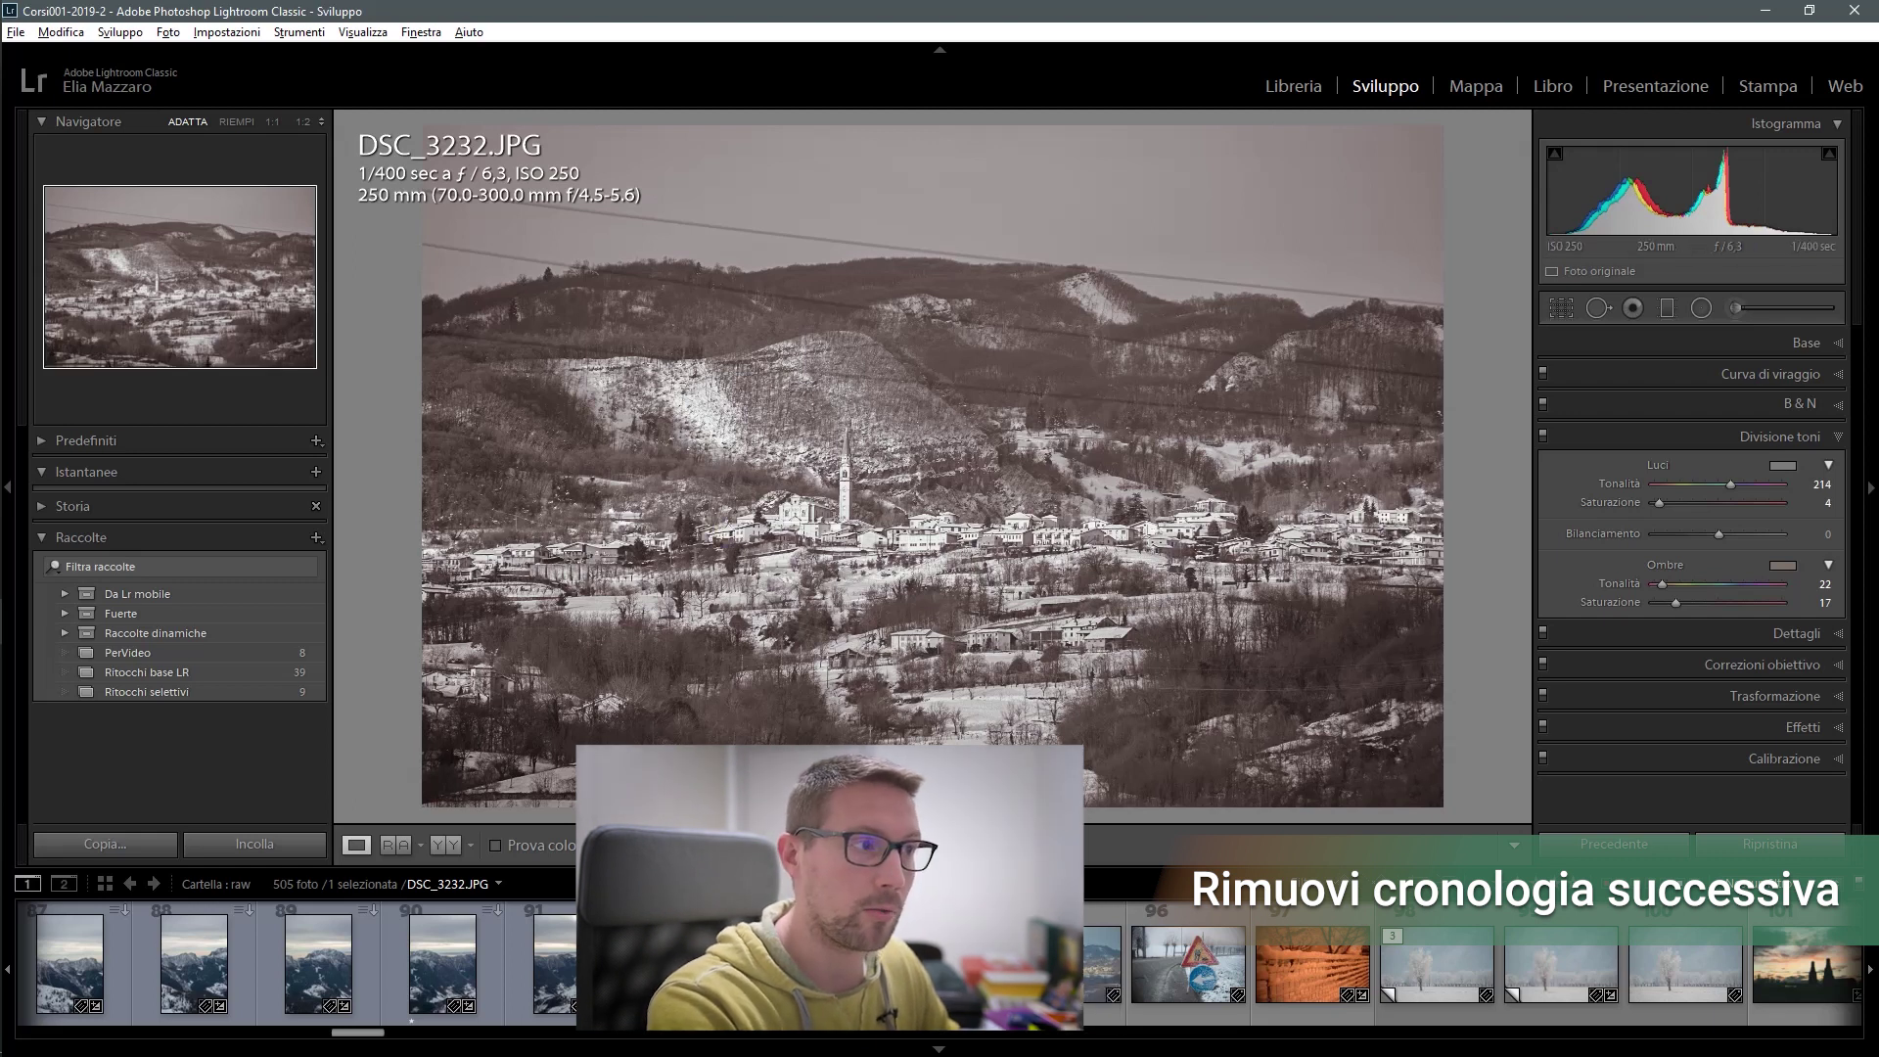
Step: Expand History for DSC_3232.JPG, revert to the Calibrazione tonalità blu step, and show Basic settings
{"action": "left_click", "coordinate": [41, 506]}
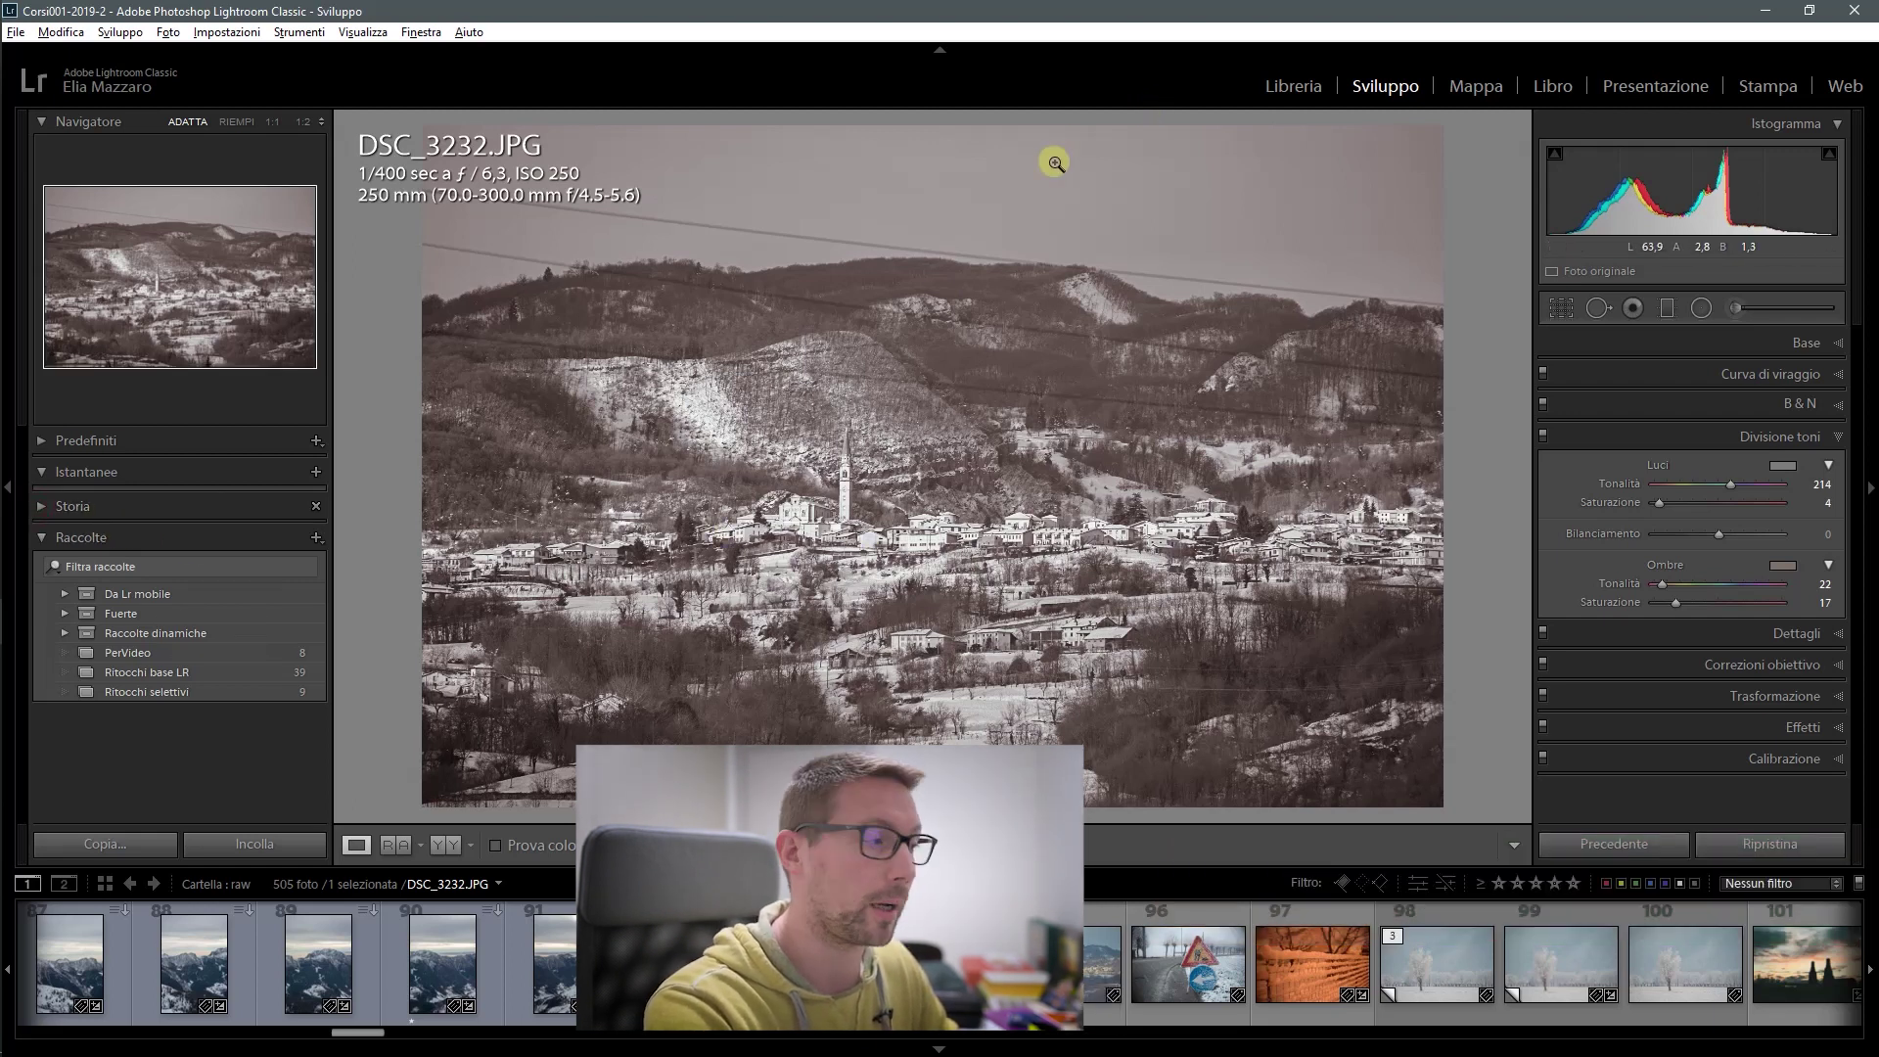
{"action": "left_click", "coordinate": [43, 505]}
{"action": "scroll", "coordinate": [248, 578], "scroll_direction": "down", "scroll_amount": 3}
{"action": "scroll", "coordinate": [248, 572], "scroll_direction": "up", "scroll_amount": 3}
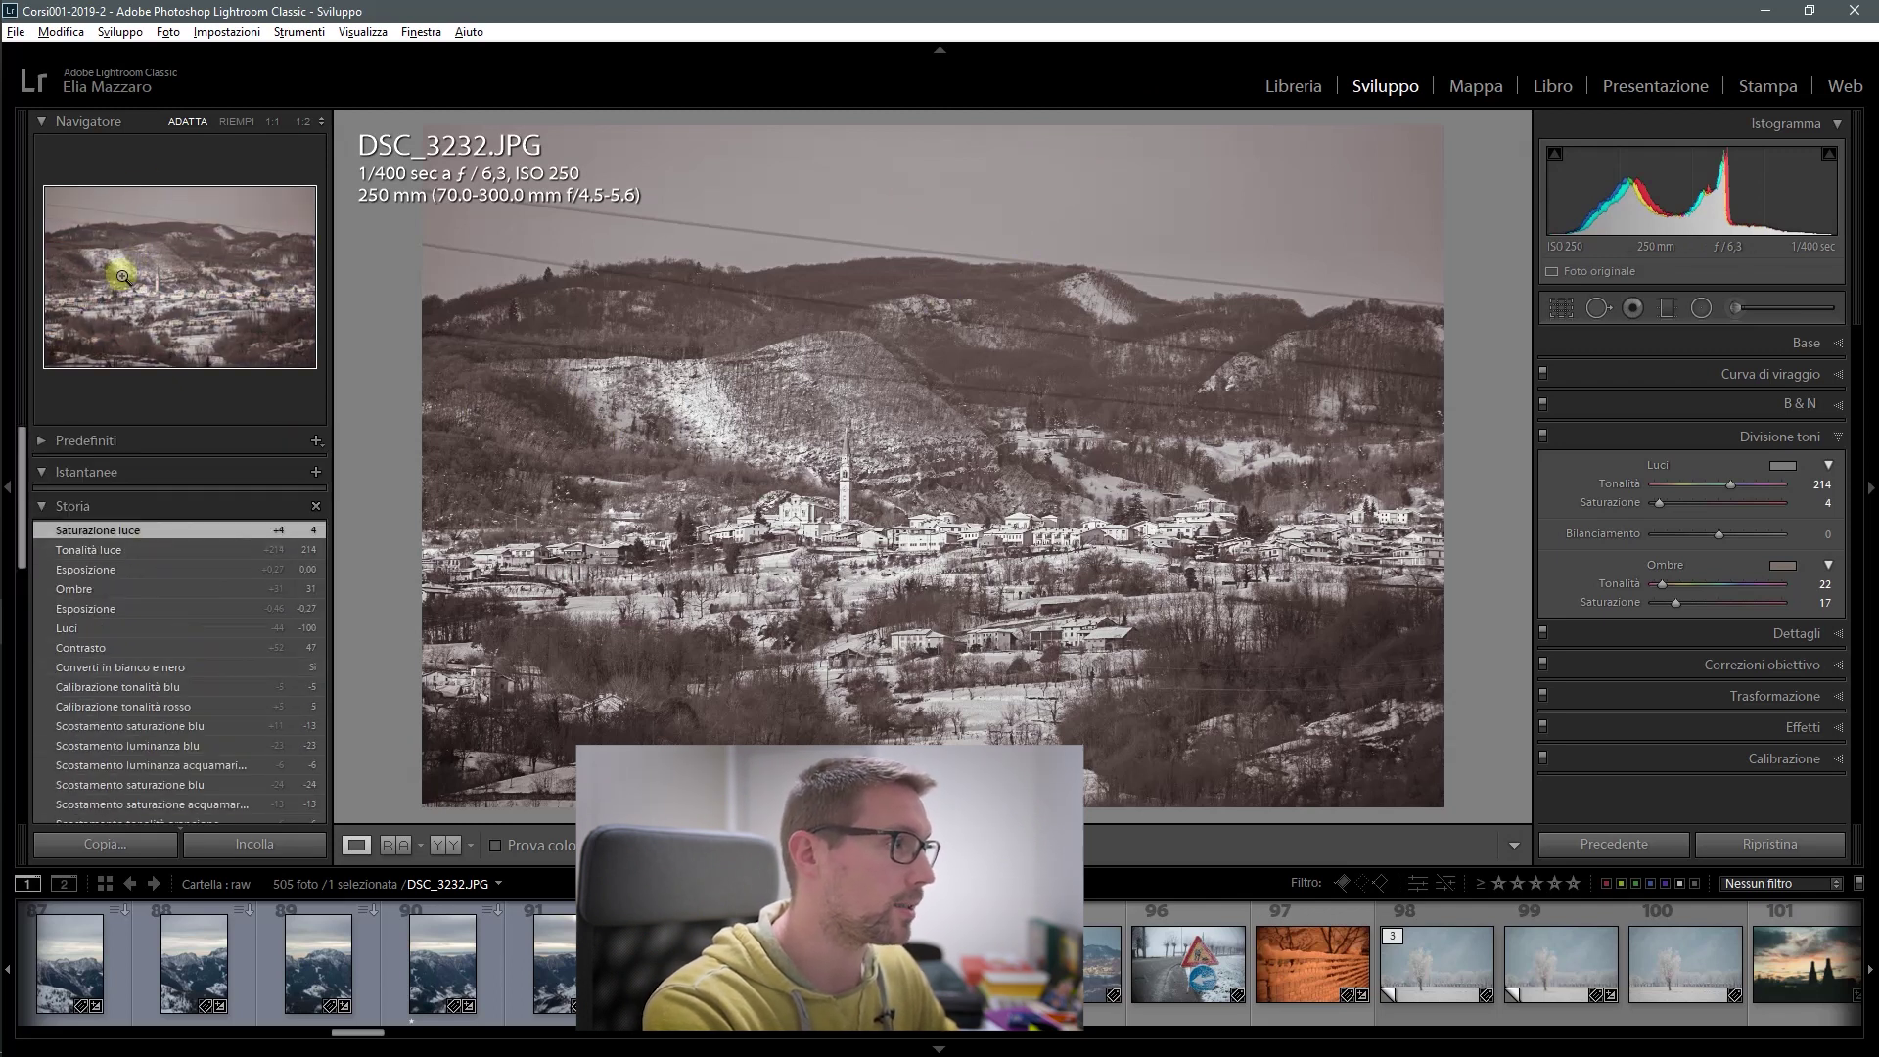
{"action": "scroll", "coordinate": [106, 666], "scroll_direction": "down", "scroll_amount": 2}
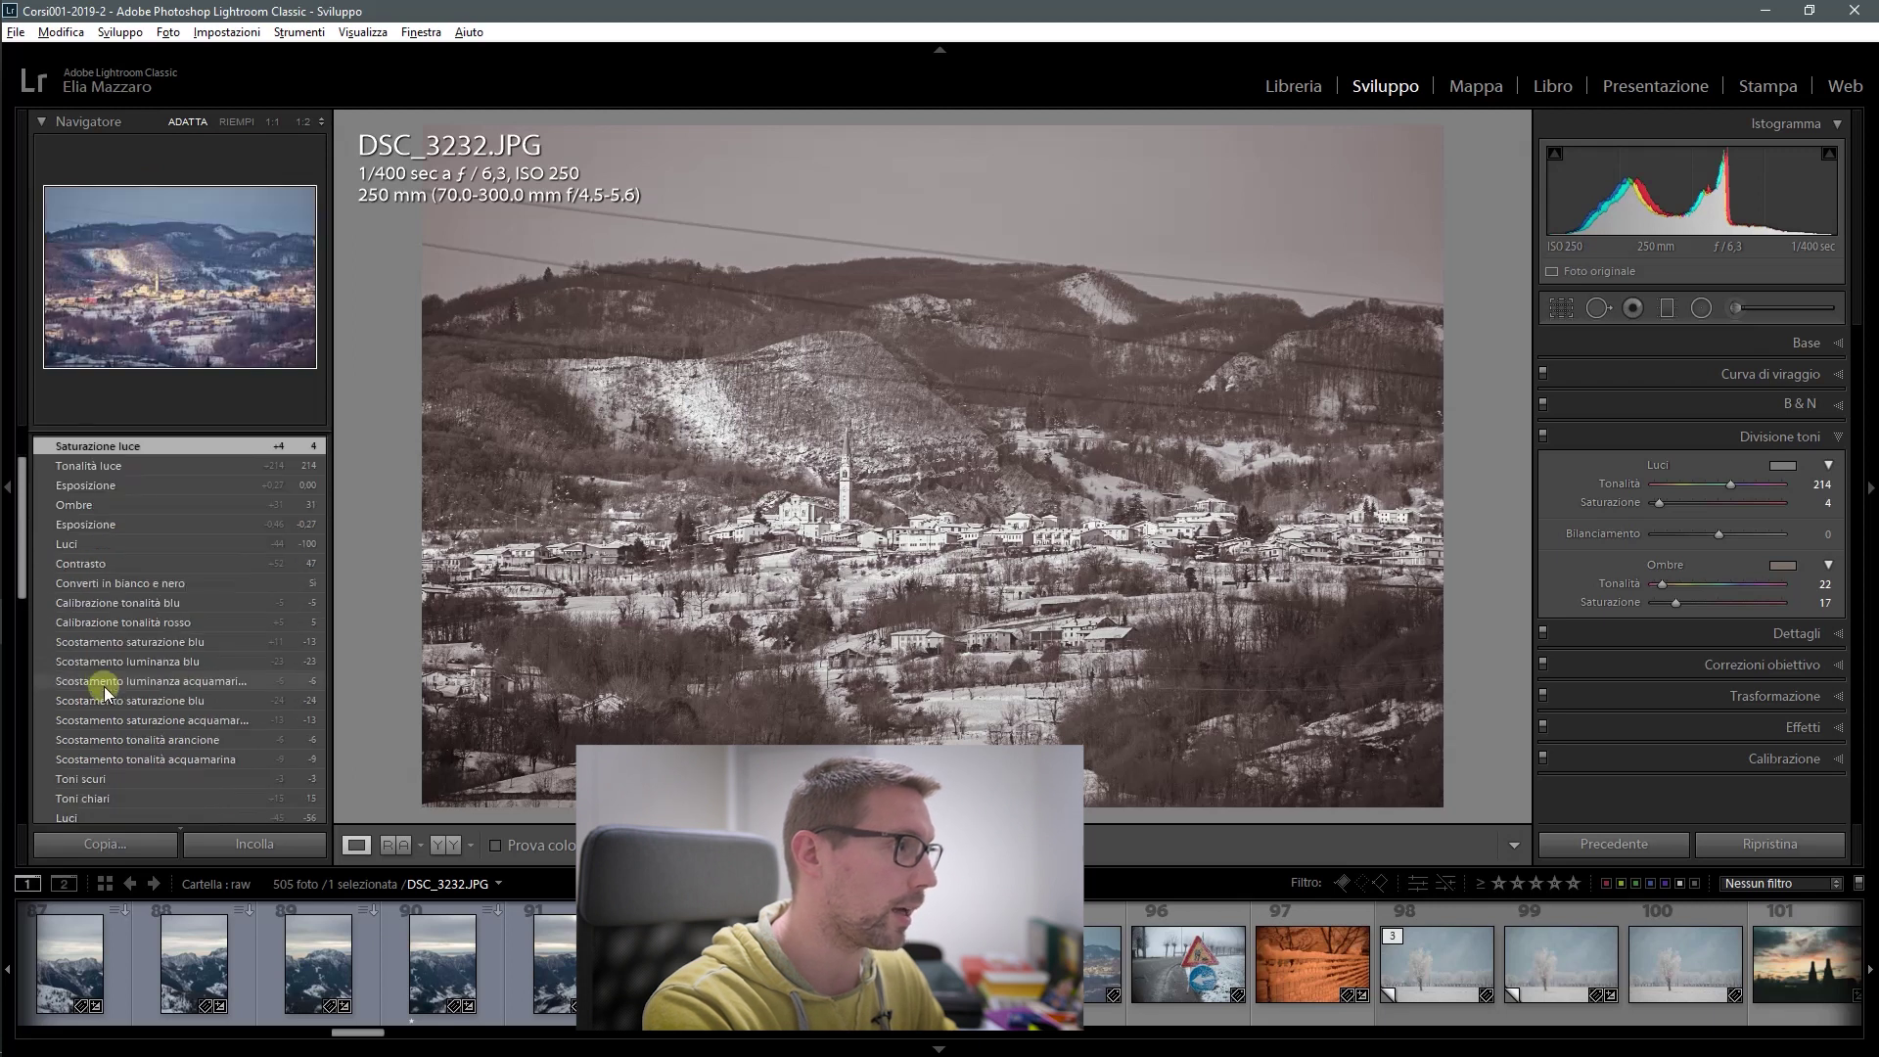
{"action": "scroll", "coordinate": [137, 736], "scroll_direction": "down", "scroll_amount": 1}
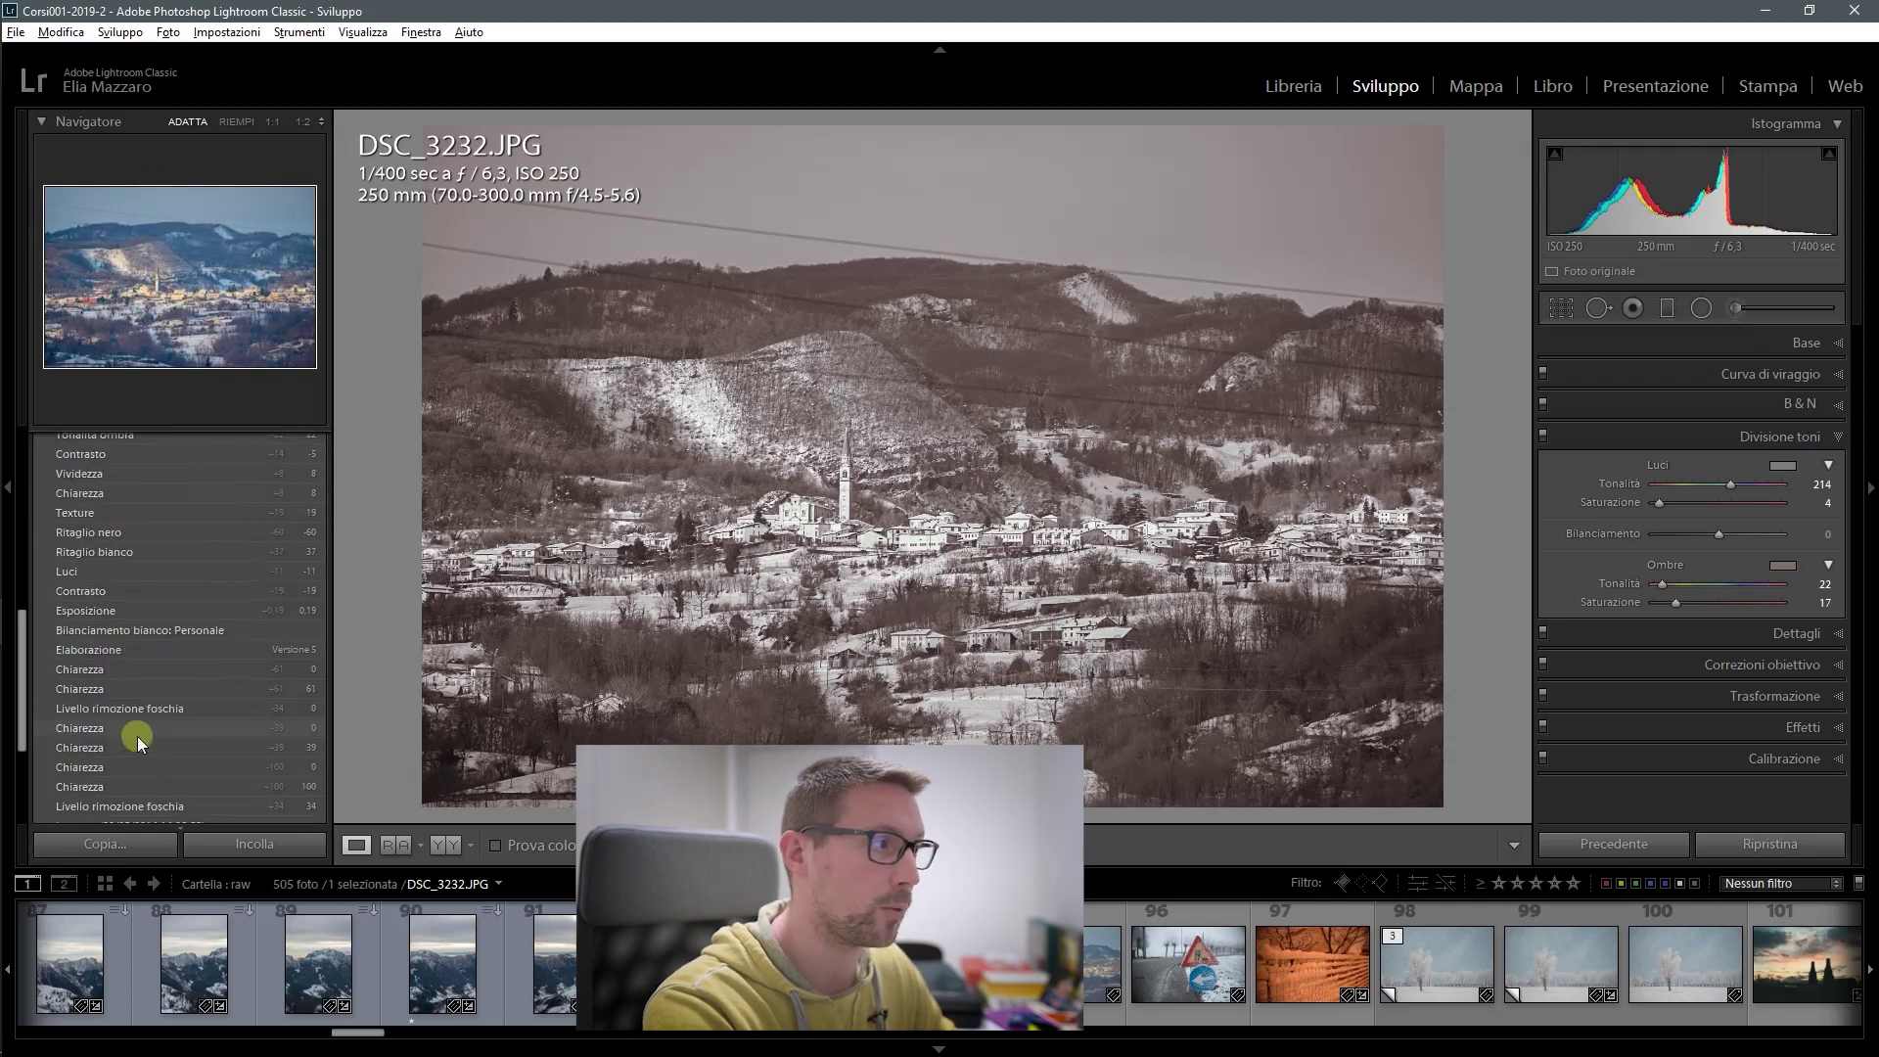
{"action": "scroll", "coordinate": [137, 587], "scroll_direction": "down", "scroll_amount": 1}
{"action": "scroll", "coordinate": [137, 586], "scroll_direction": "up", "scroll_amount": 3}
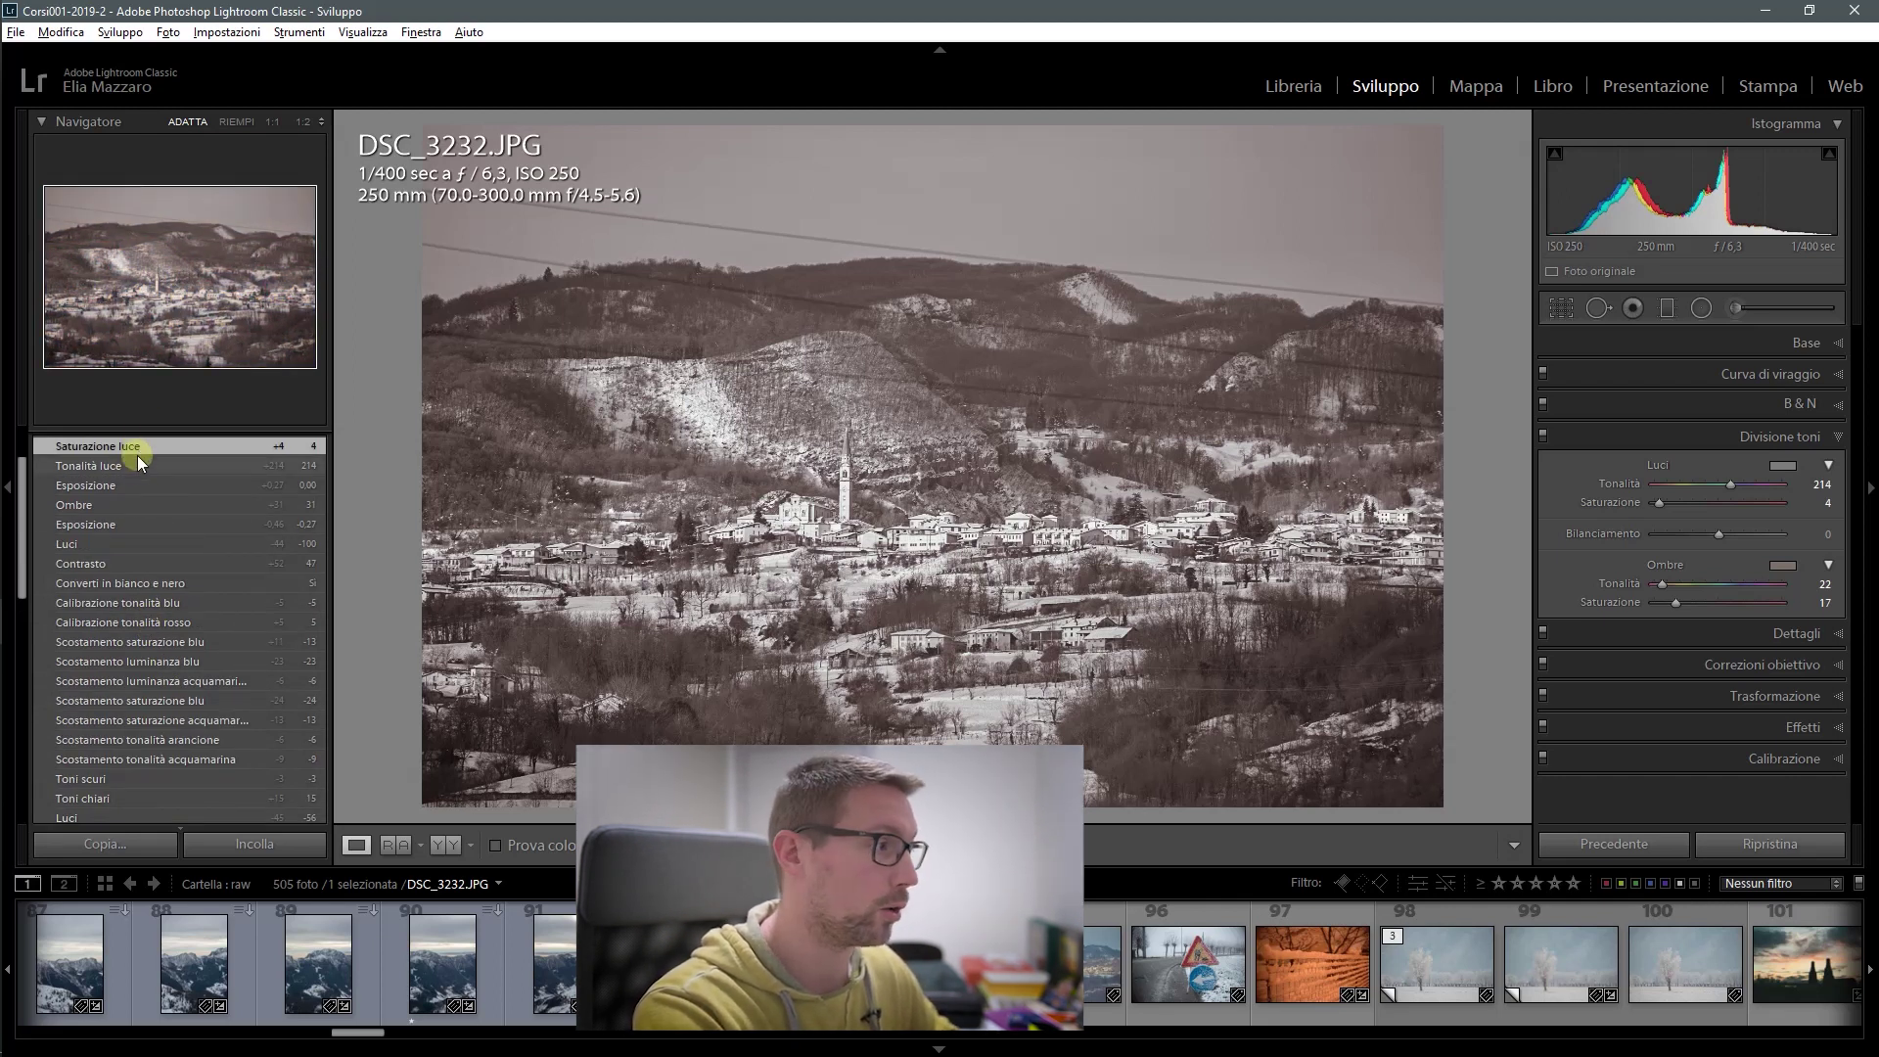
{"action": "right_click", "coordinate": [122, 603]}
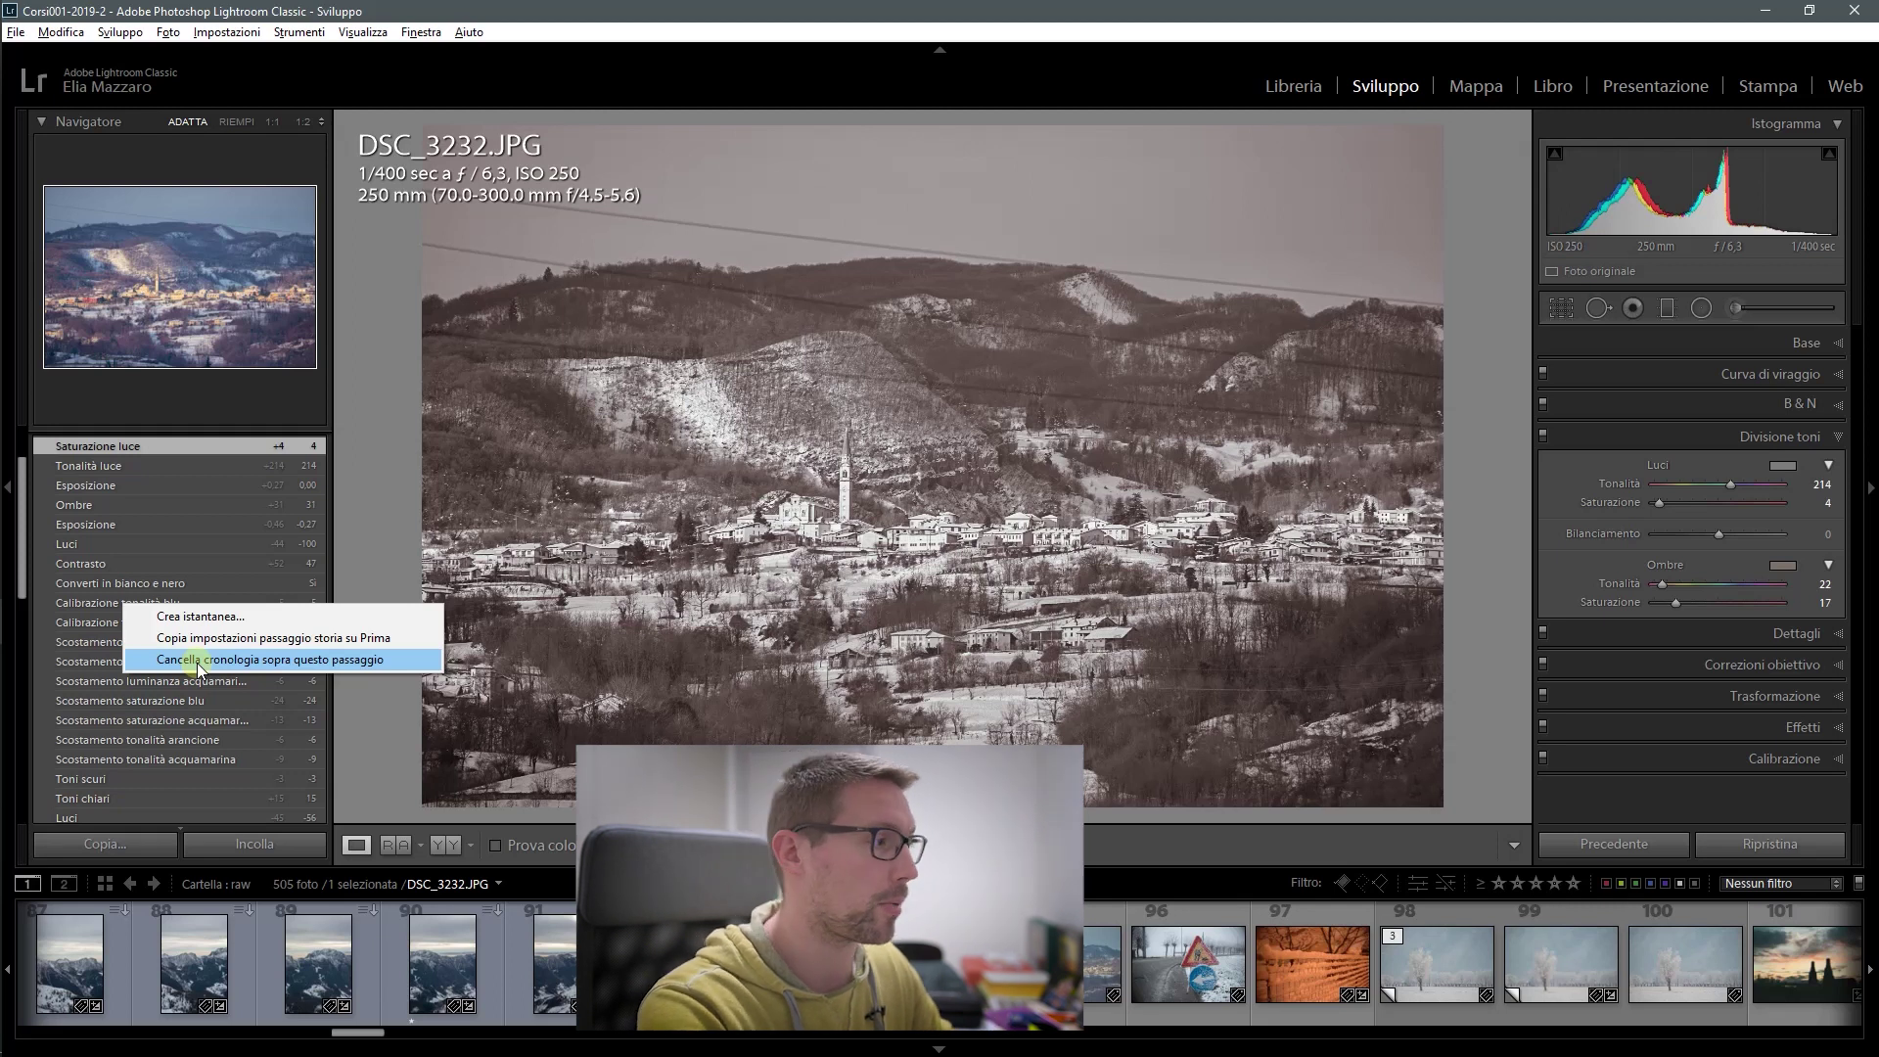
{"action": "left_click", "coordinate": [147, 604]}
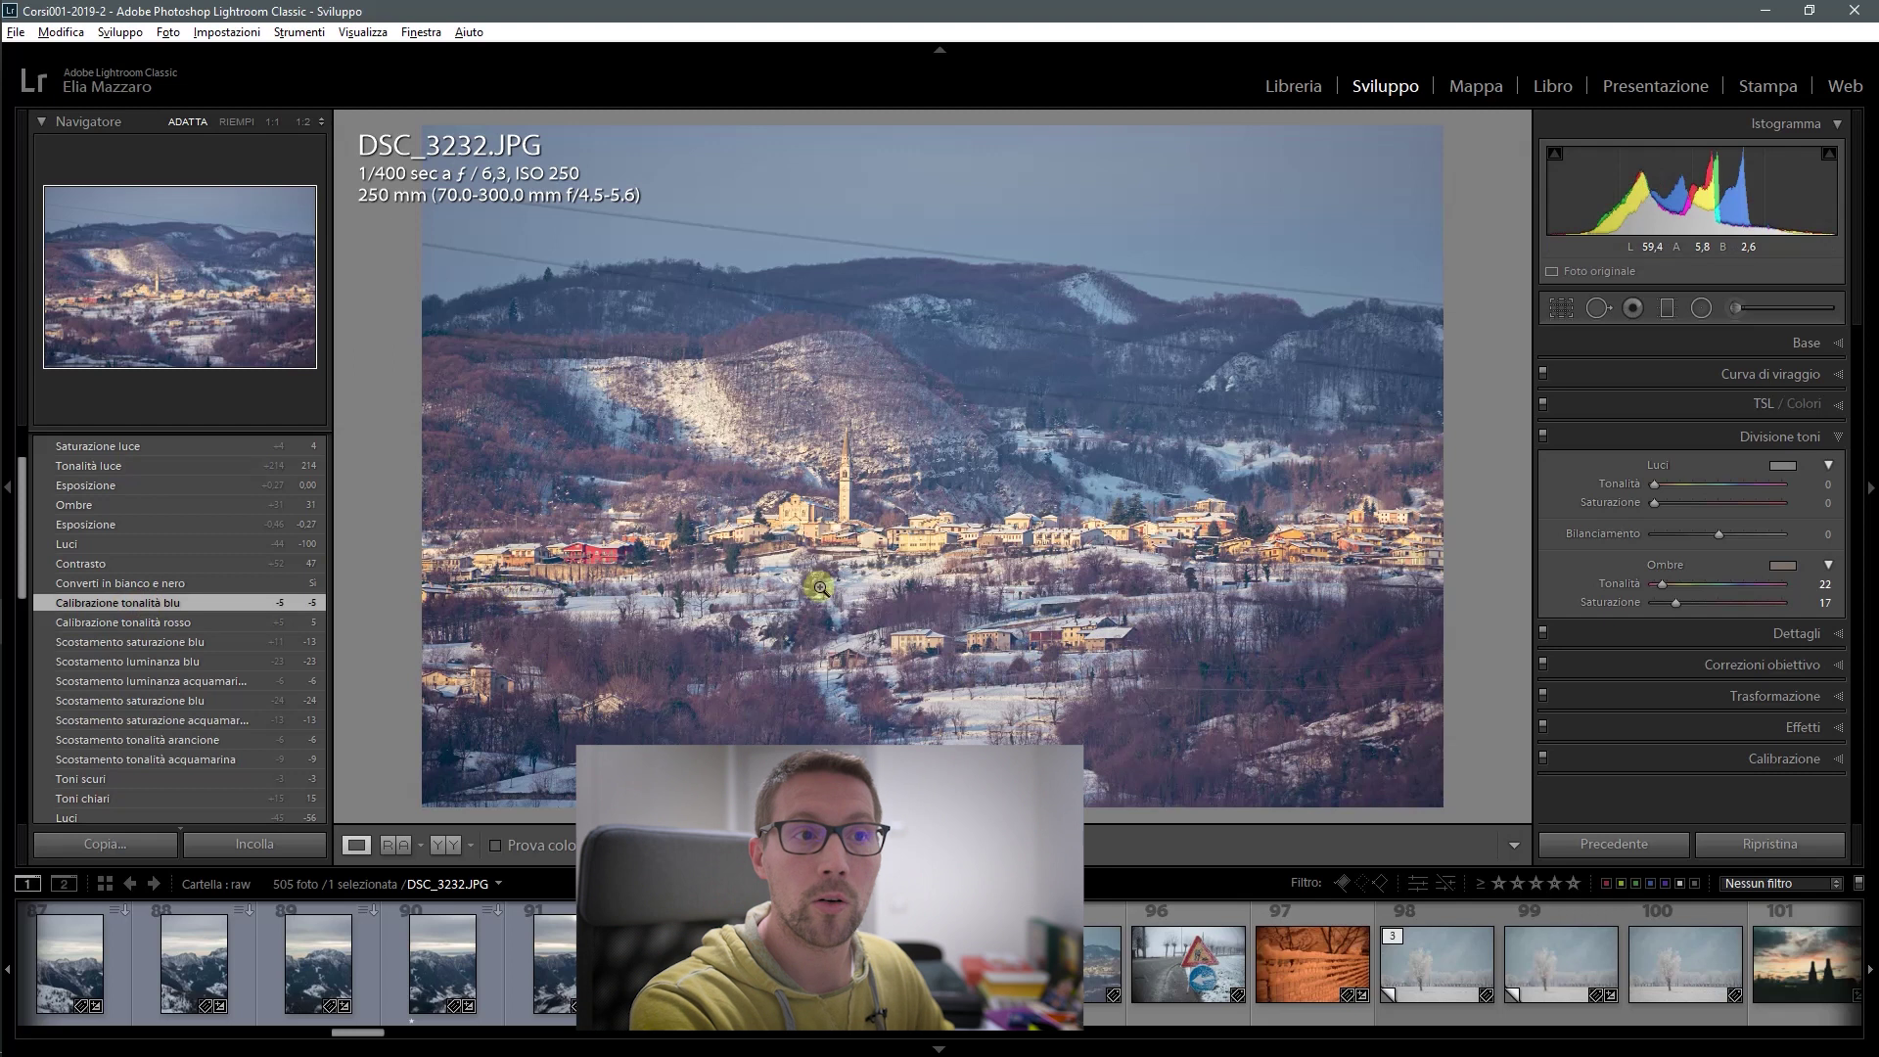
{"action": "left_click", "coordinate": [1683, 347]}
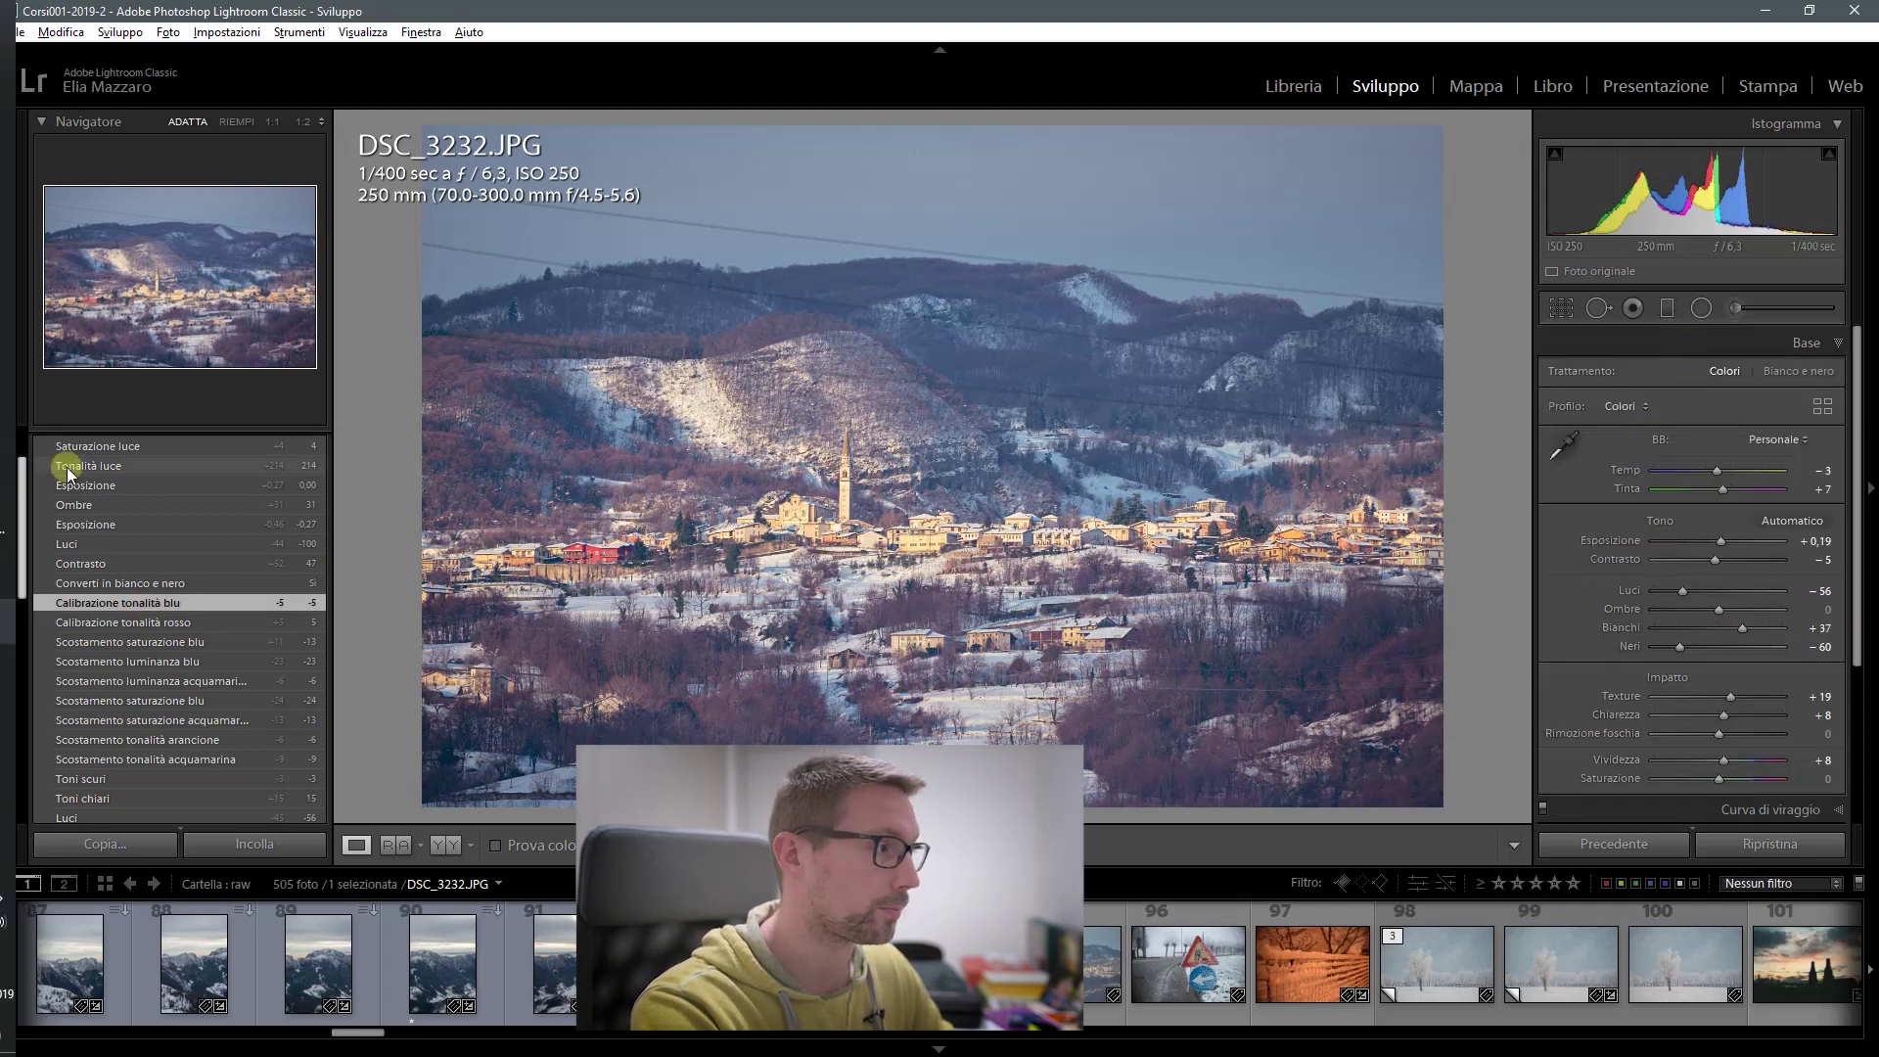
Step: Save a snapshot of the sepia version at the latest Saturazione luce step
{"action": "scroll", "coordinate": [67, 467], "scroll_direction": "up", "scroll_amount": 2}
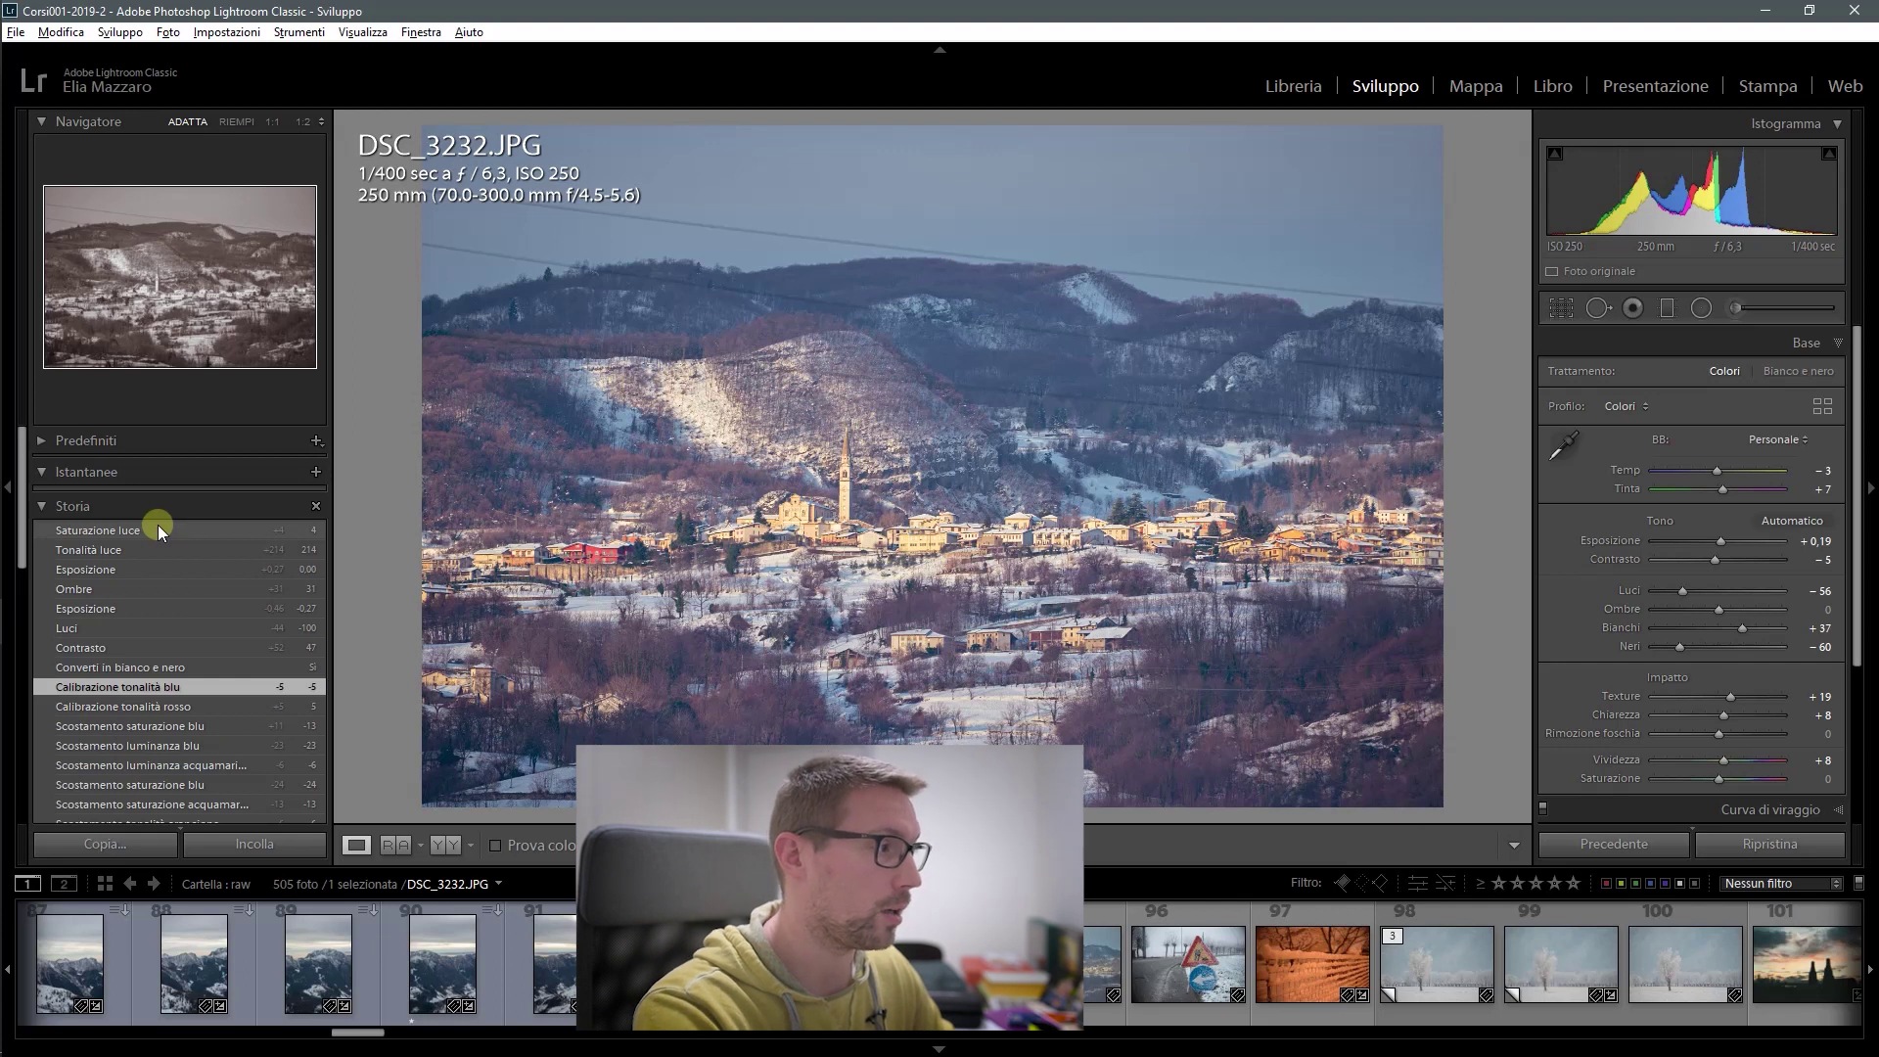
{"action": "left_click", "coordinate": [159, 530]}
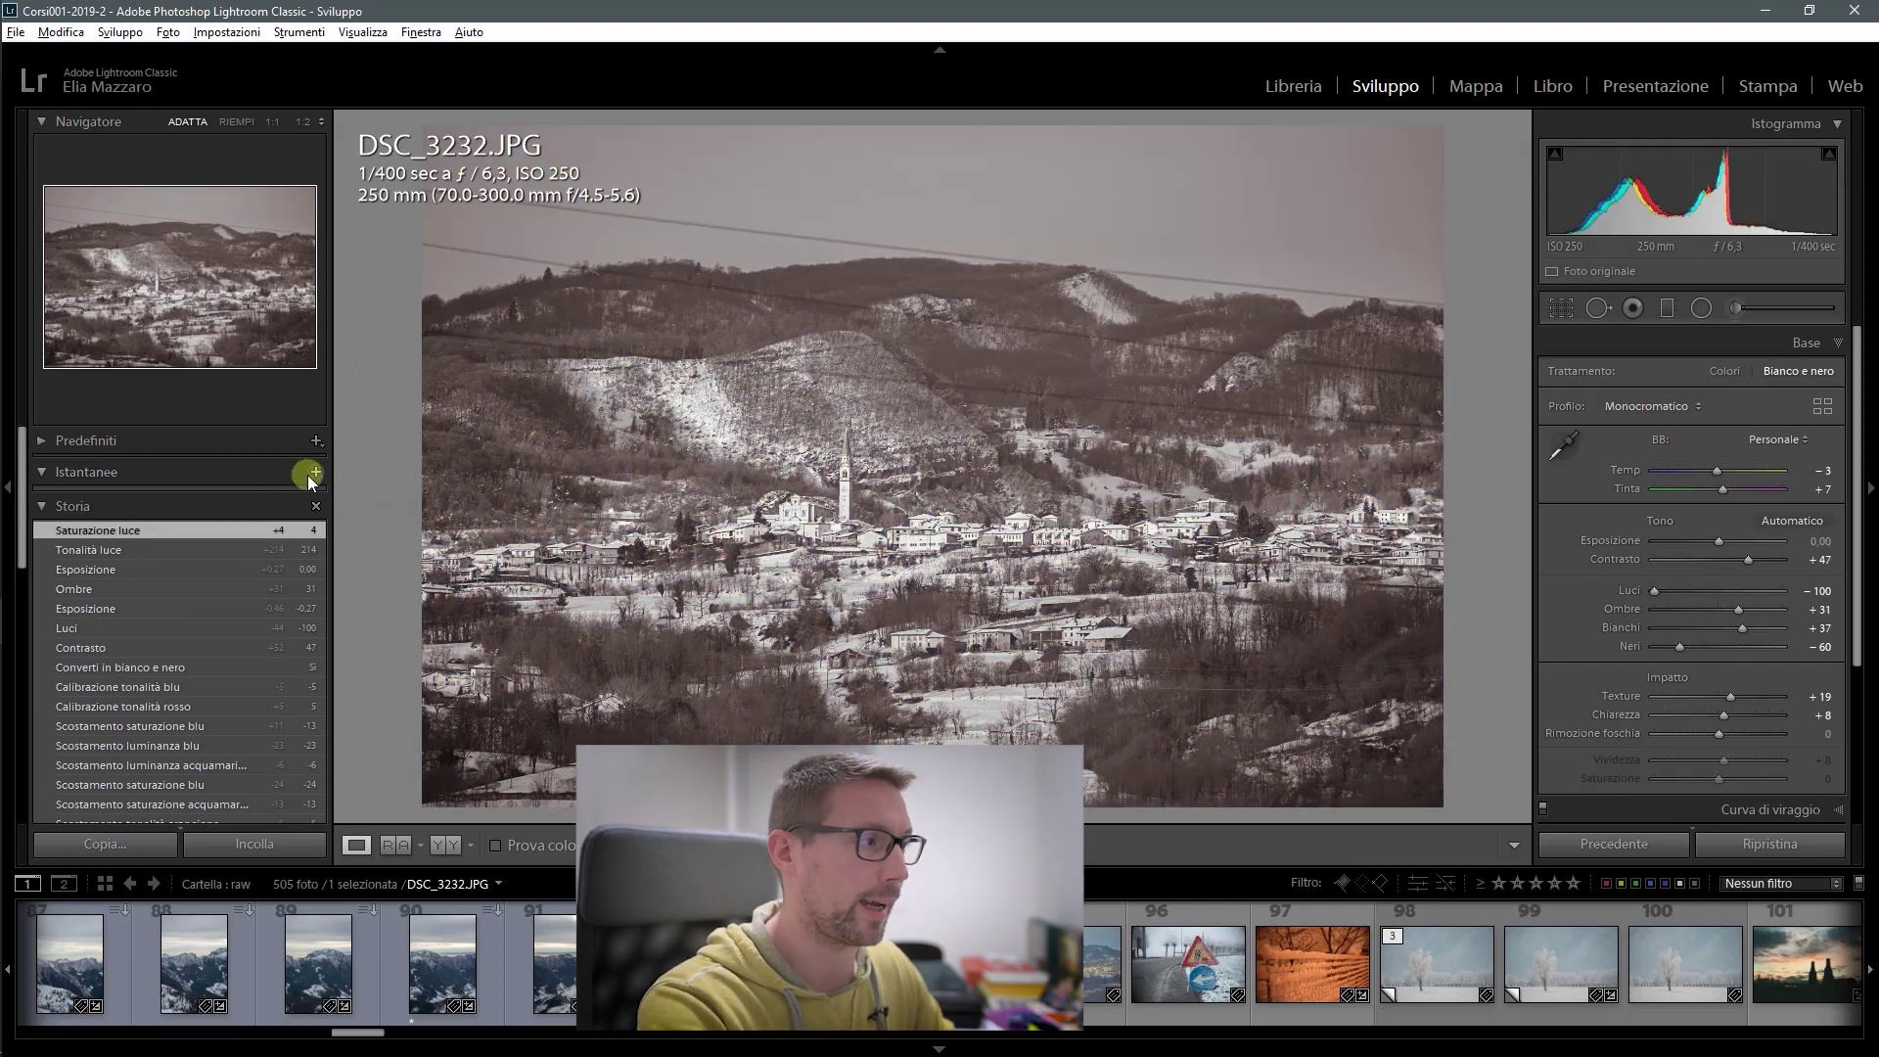
{"action": "left_click", "coordinate": [309, 474]}
{"action": "left_click", "coordinate": [1011, 621]}
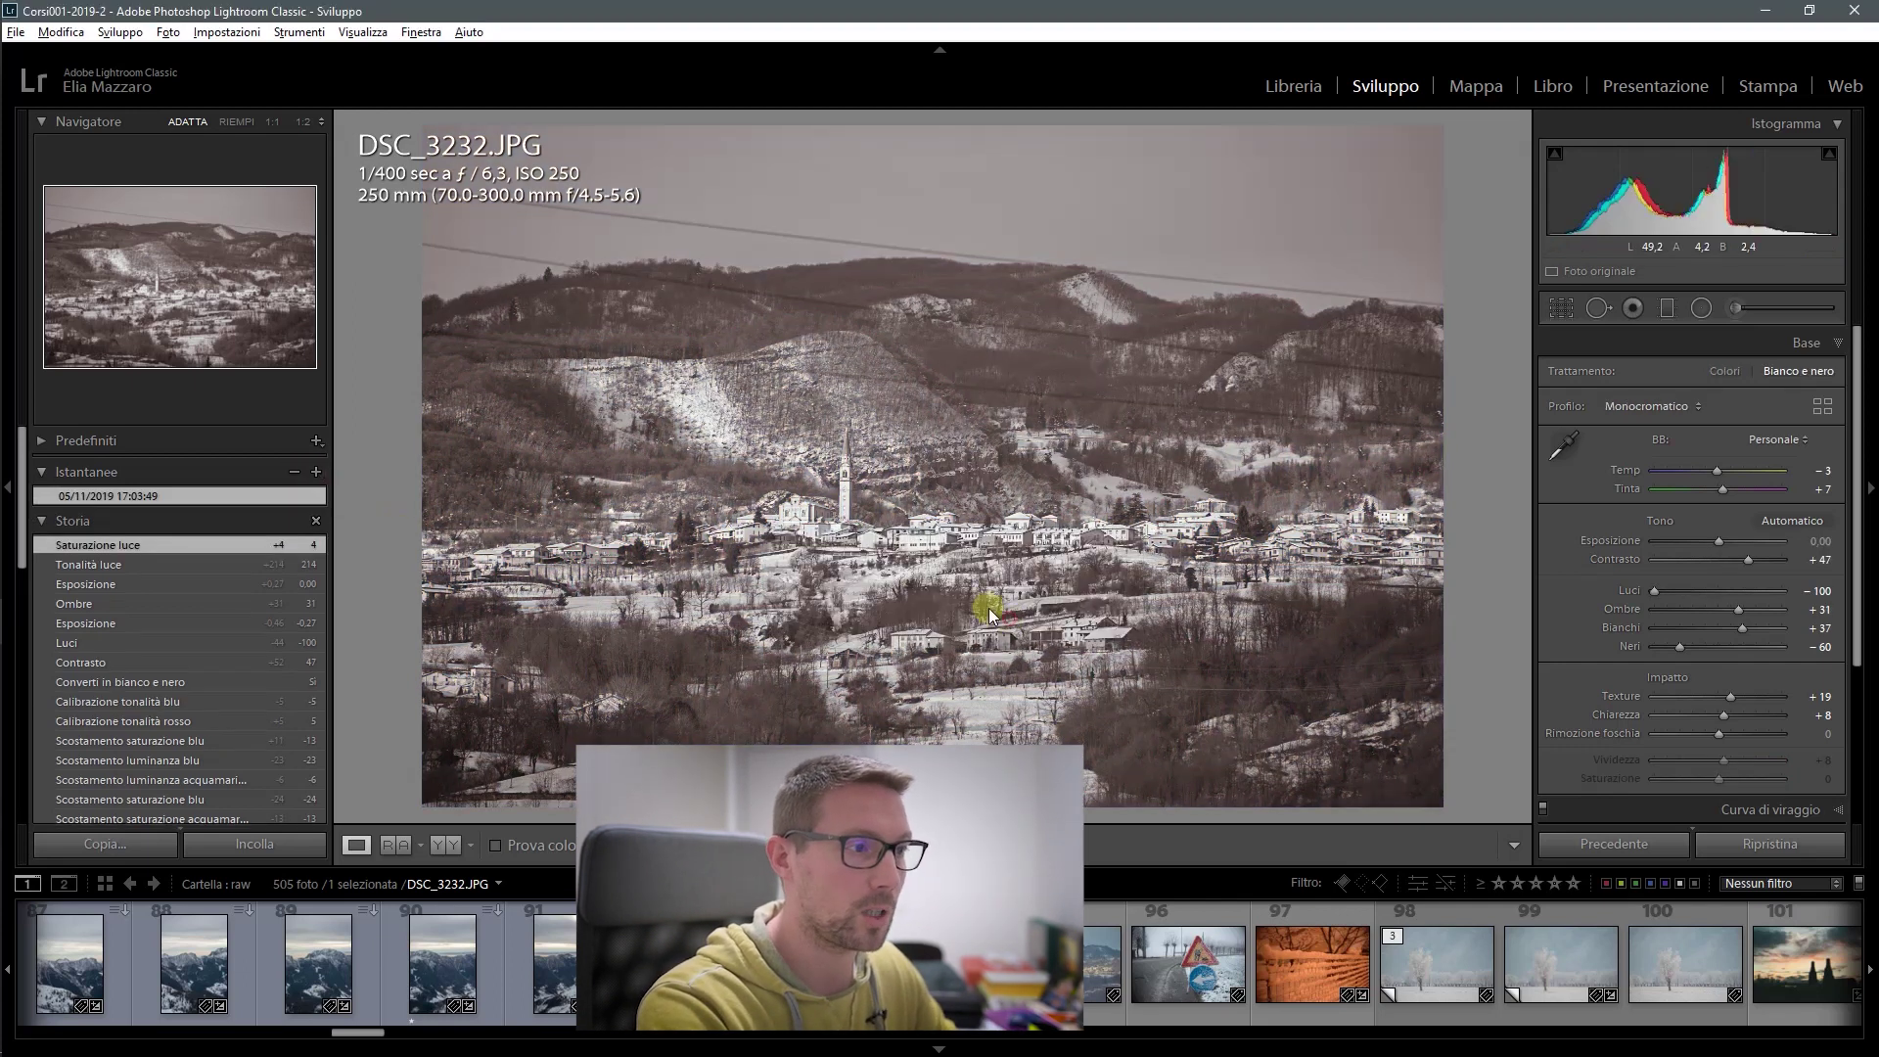
Step: Clear all history steps after Calibrazione tonalità blu and switch to the Library grid
{"action": "left_click", "coordinate": [184, 699]}
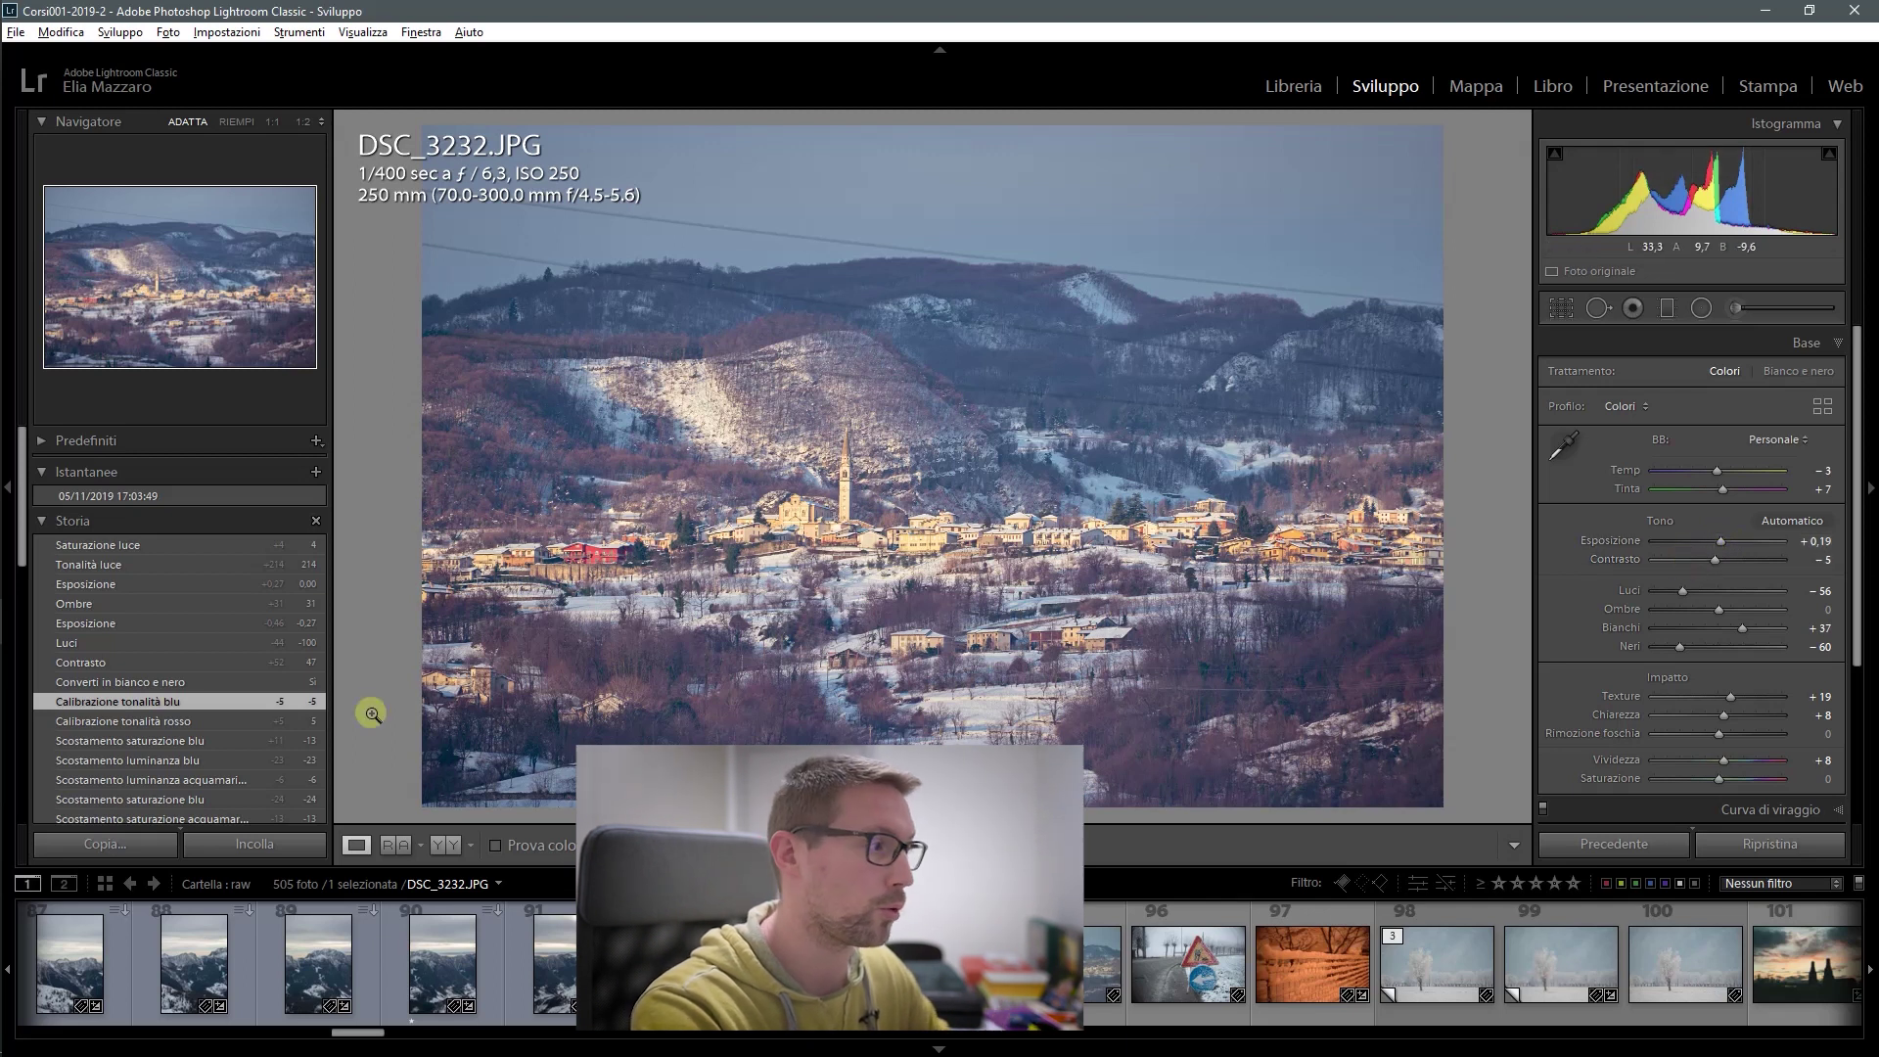
{"action": "right_click", "coordinate": [172, 701]}
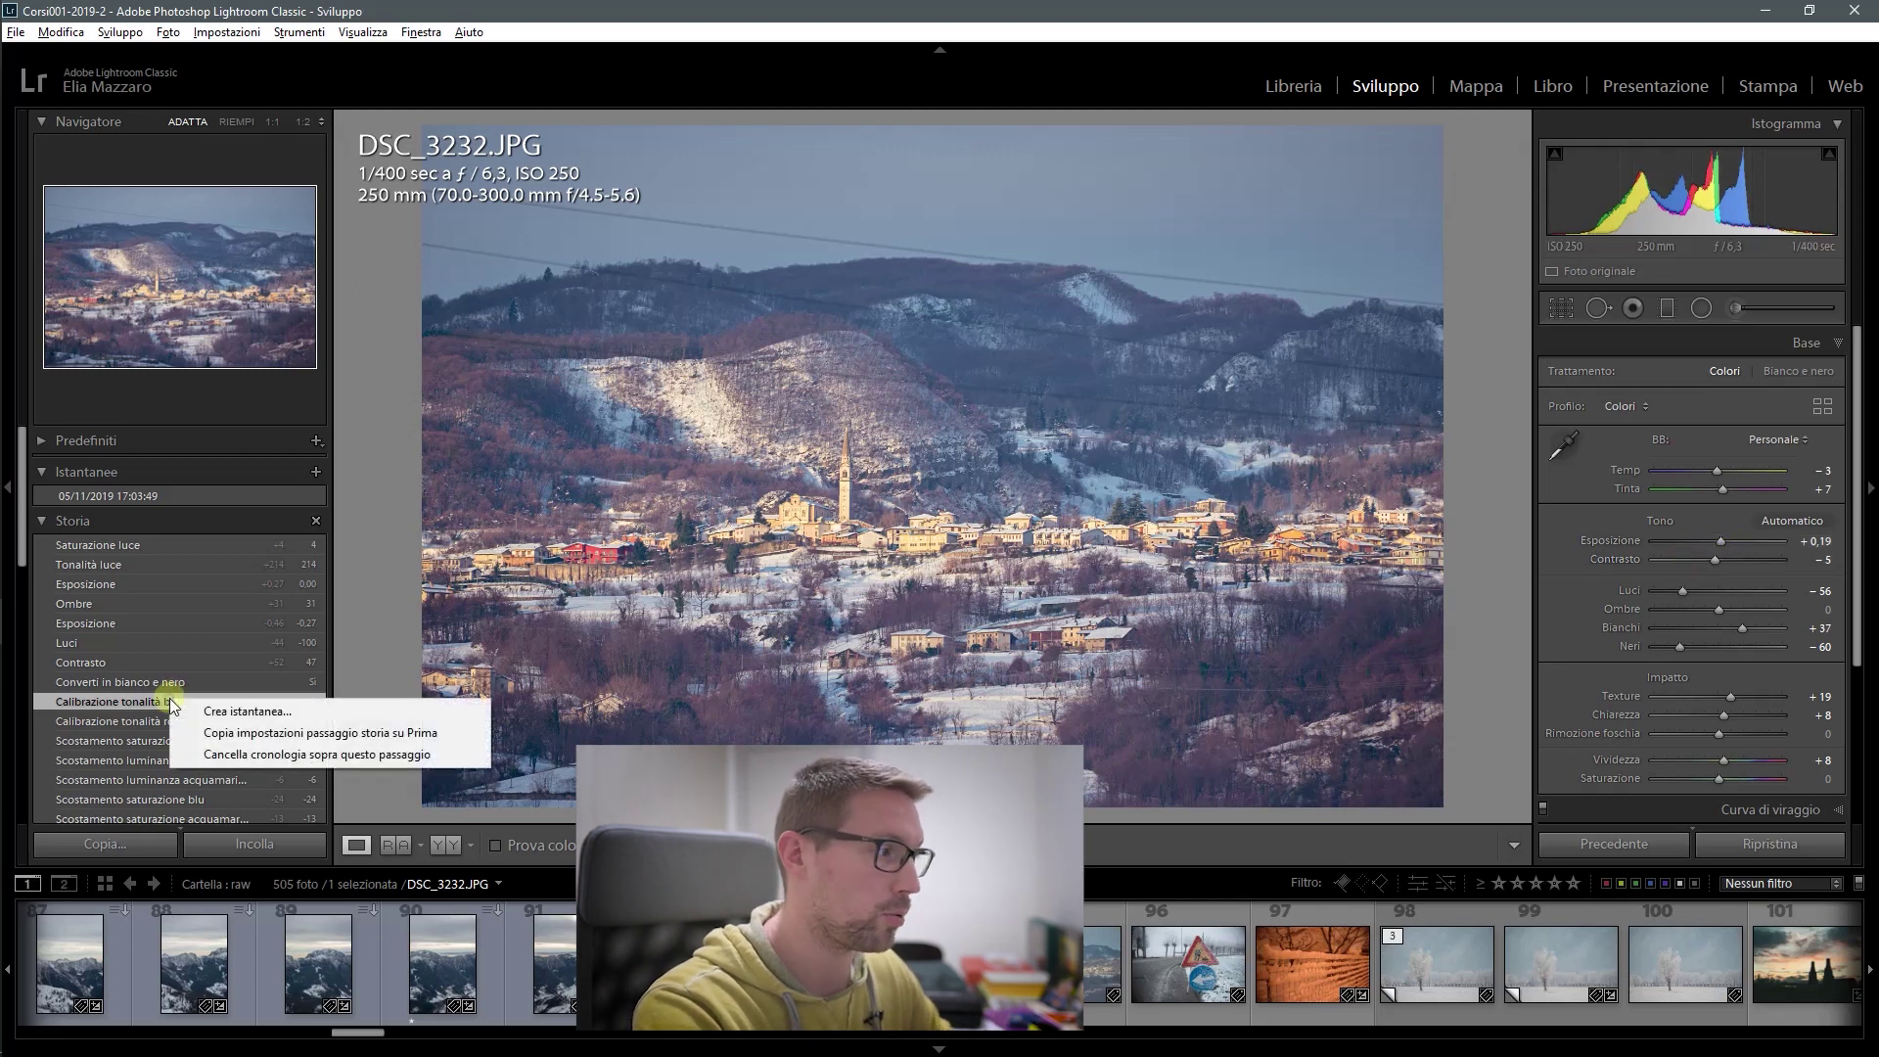
{"action": "left_click", "coordinate": [247, 755]}
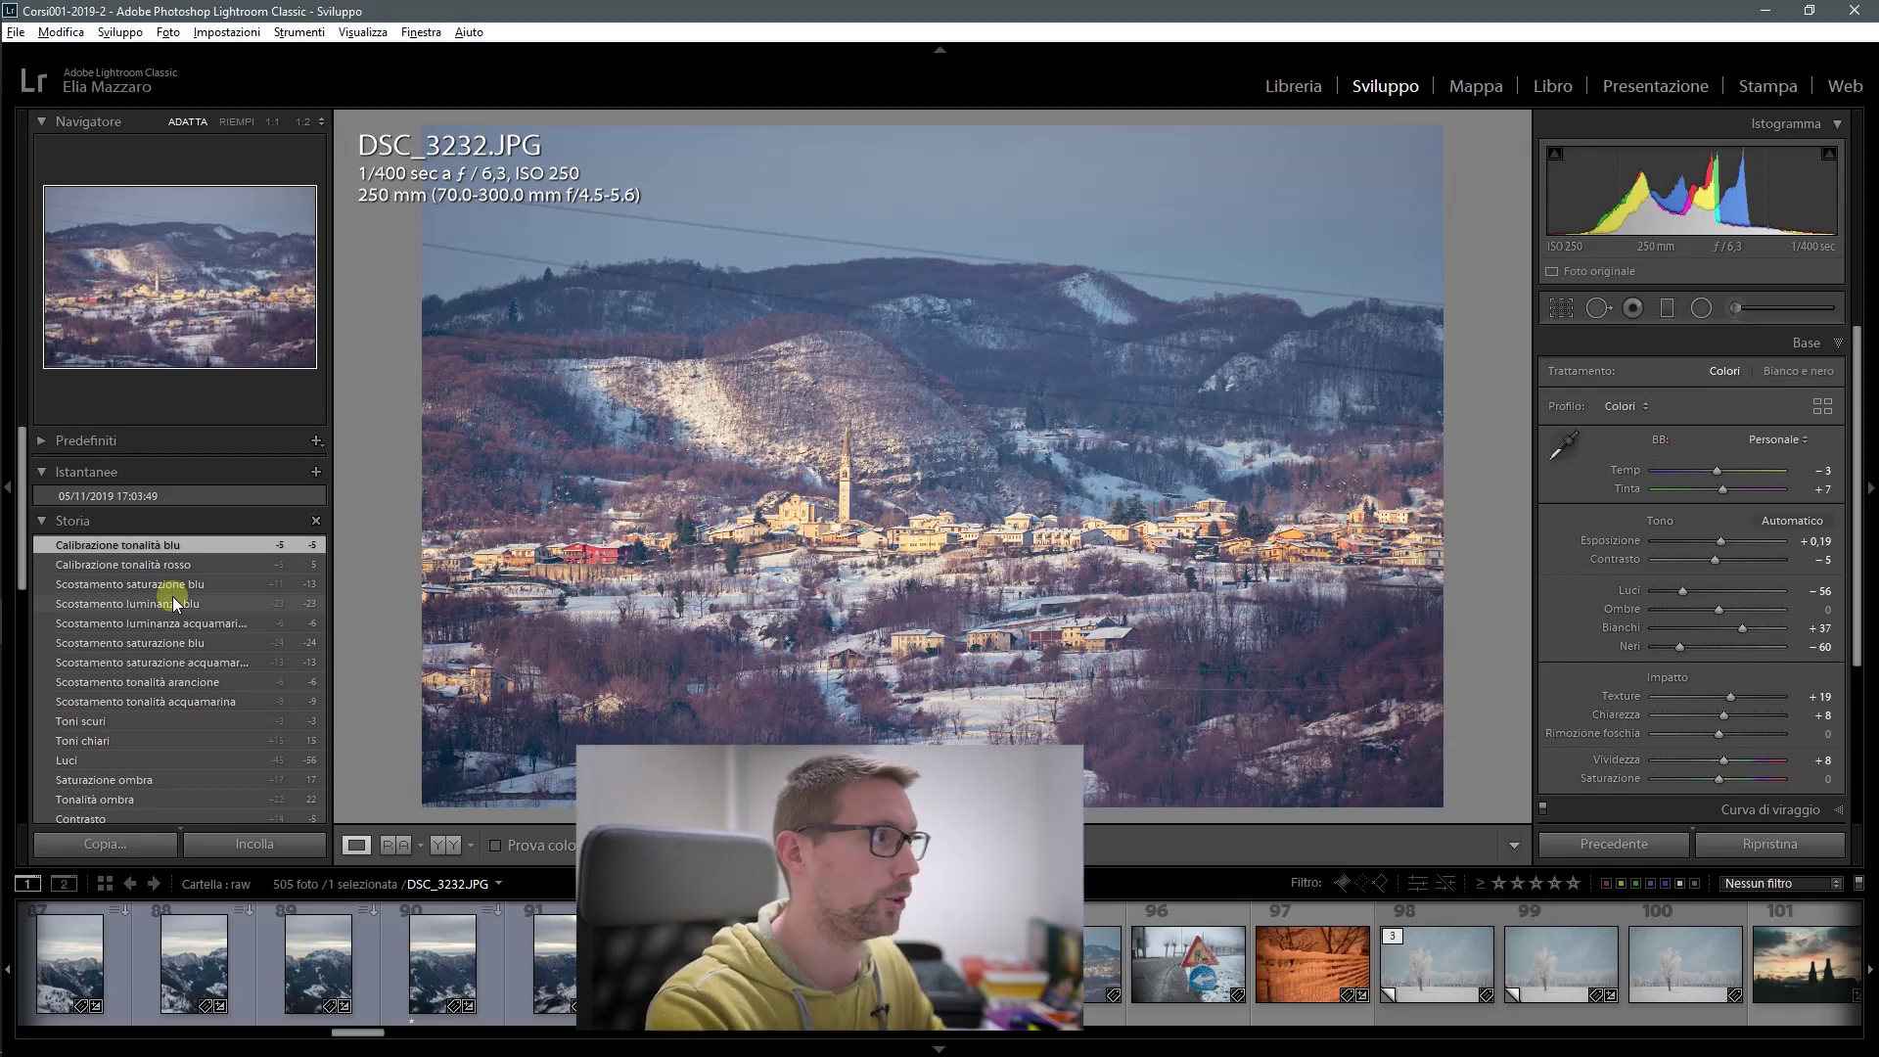
{"action": "key", "text": "g"}
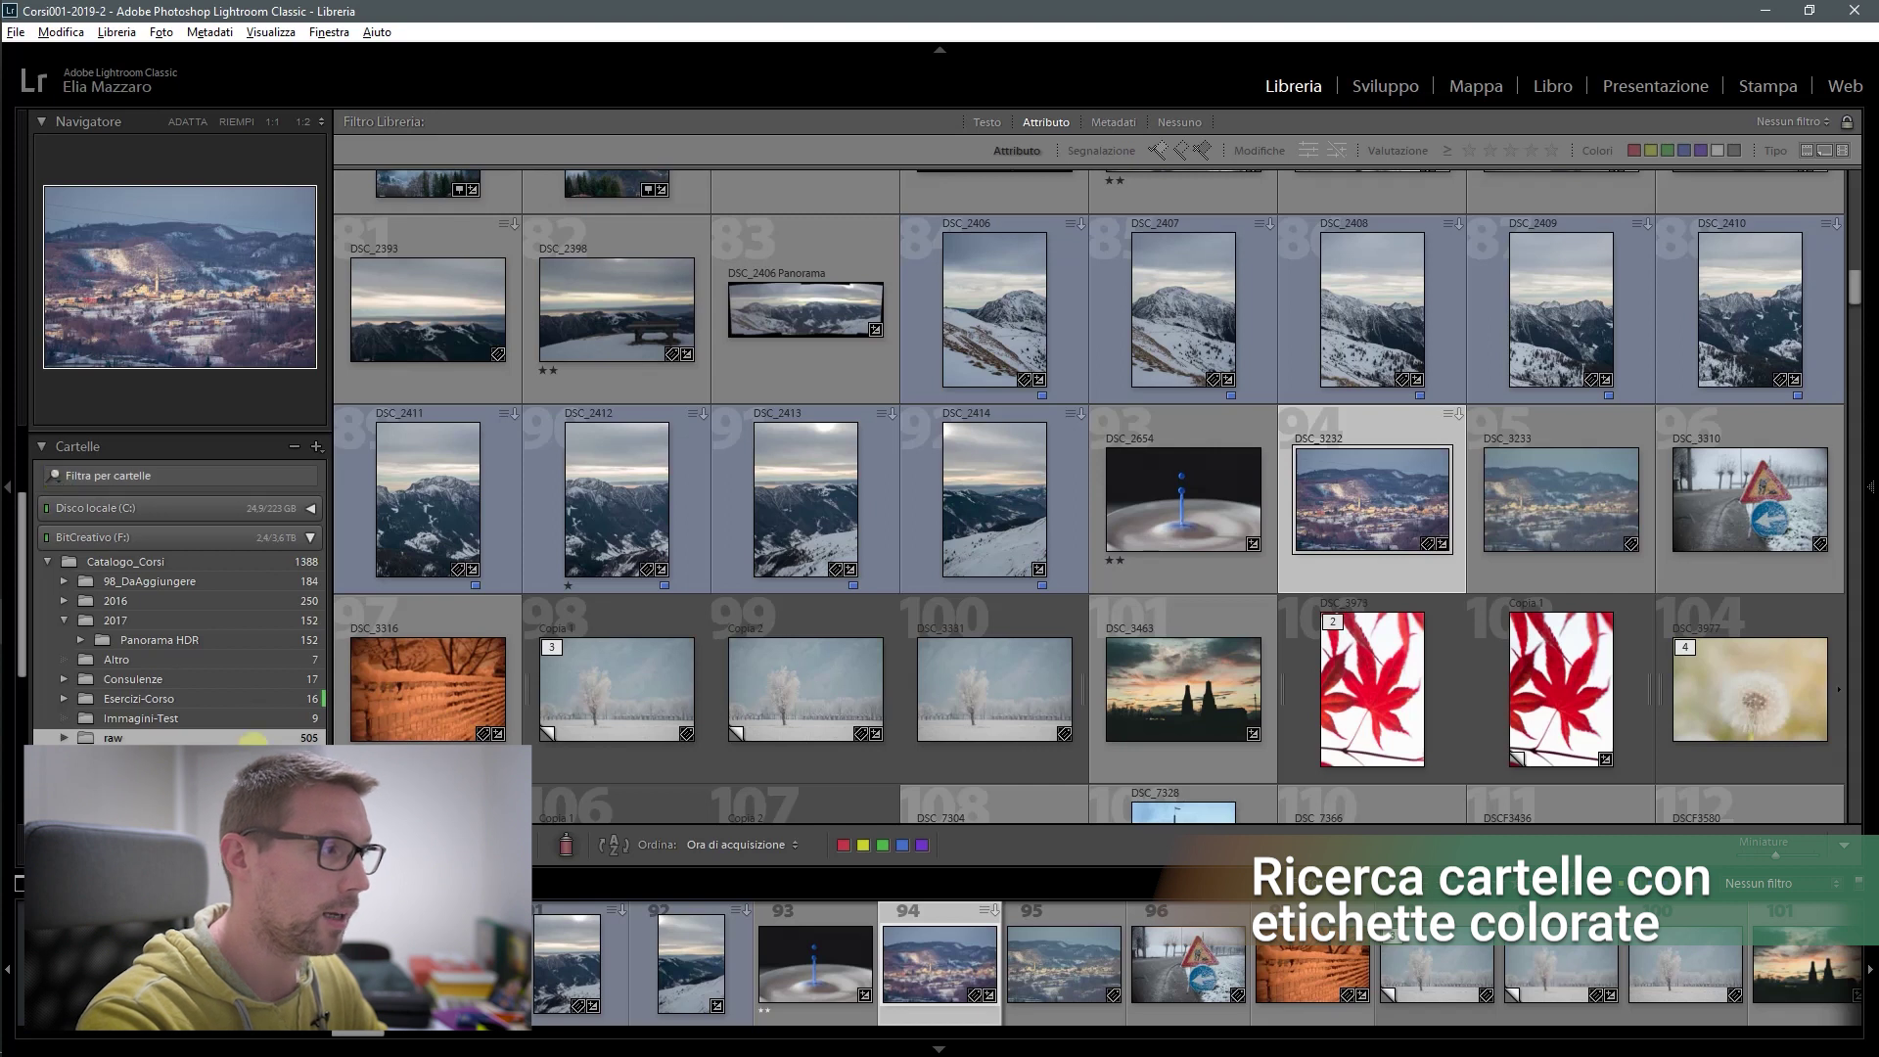
Step: Filter the folder list by colour label: any, then red, purple, and any again
{"action": "left_click", "coordinate": [55, 477]}
{"action": "mouse_move", "coordinate": [131, 532]}
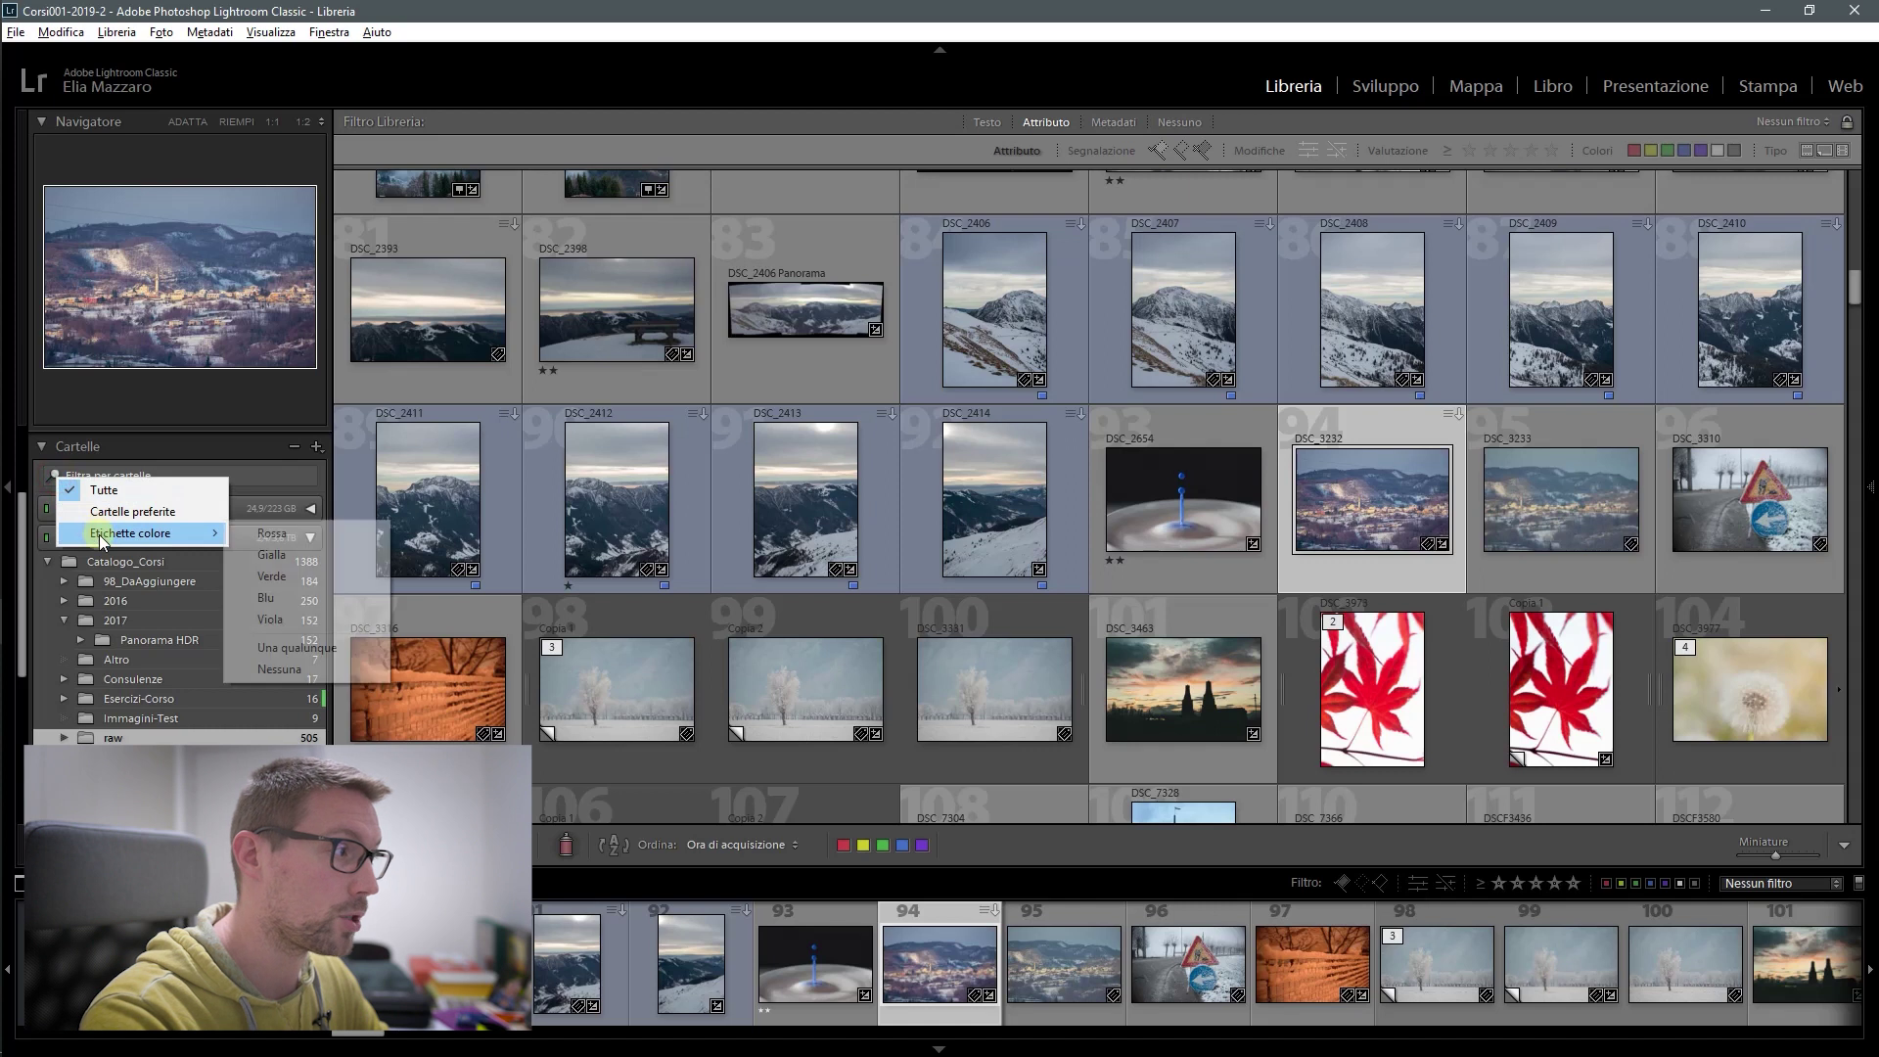
{"action": "left_click", "coordinate": [312, 656]}
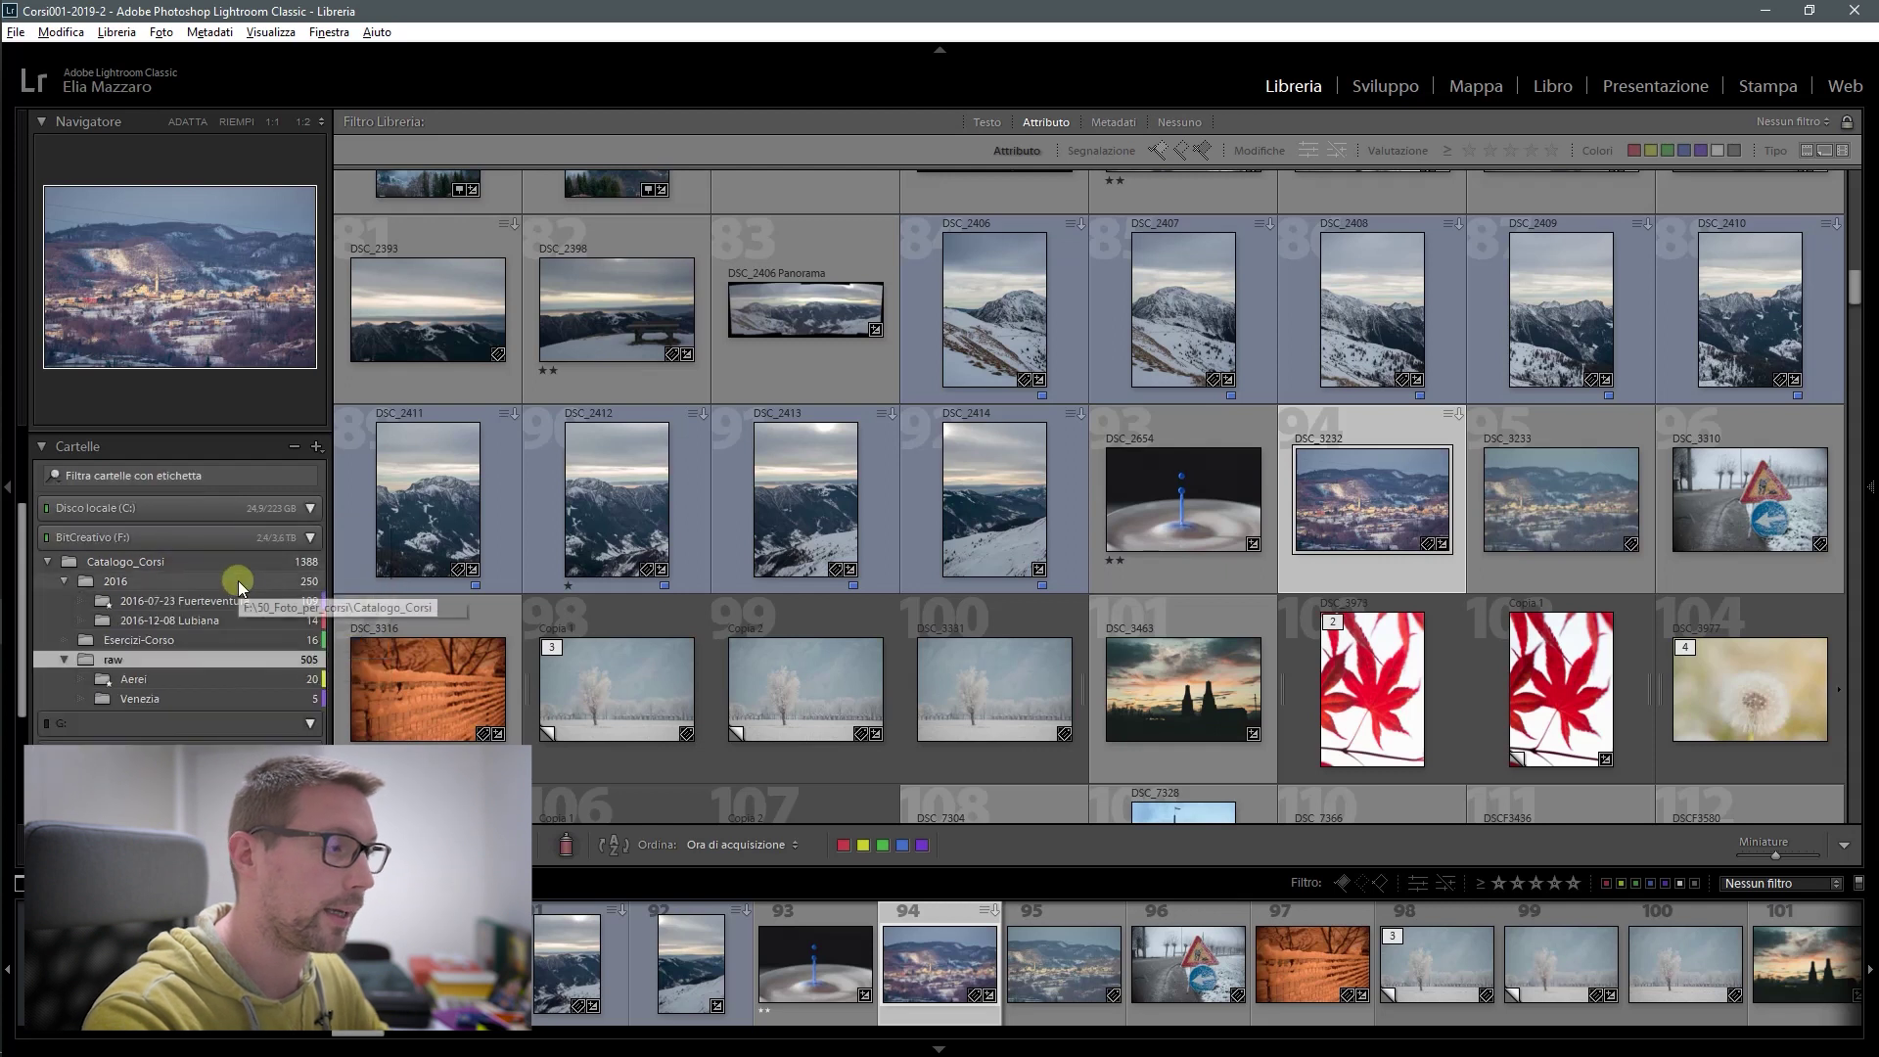
{"action": "left_click", "coordinate": [56, 476]}
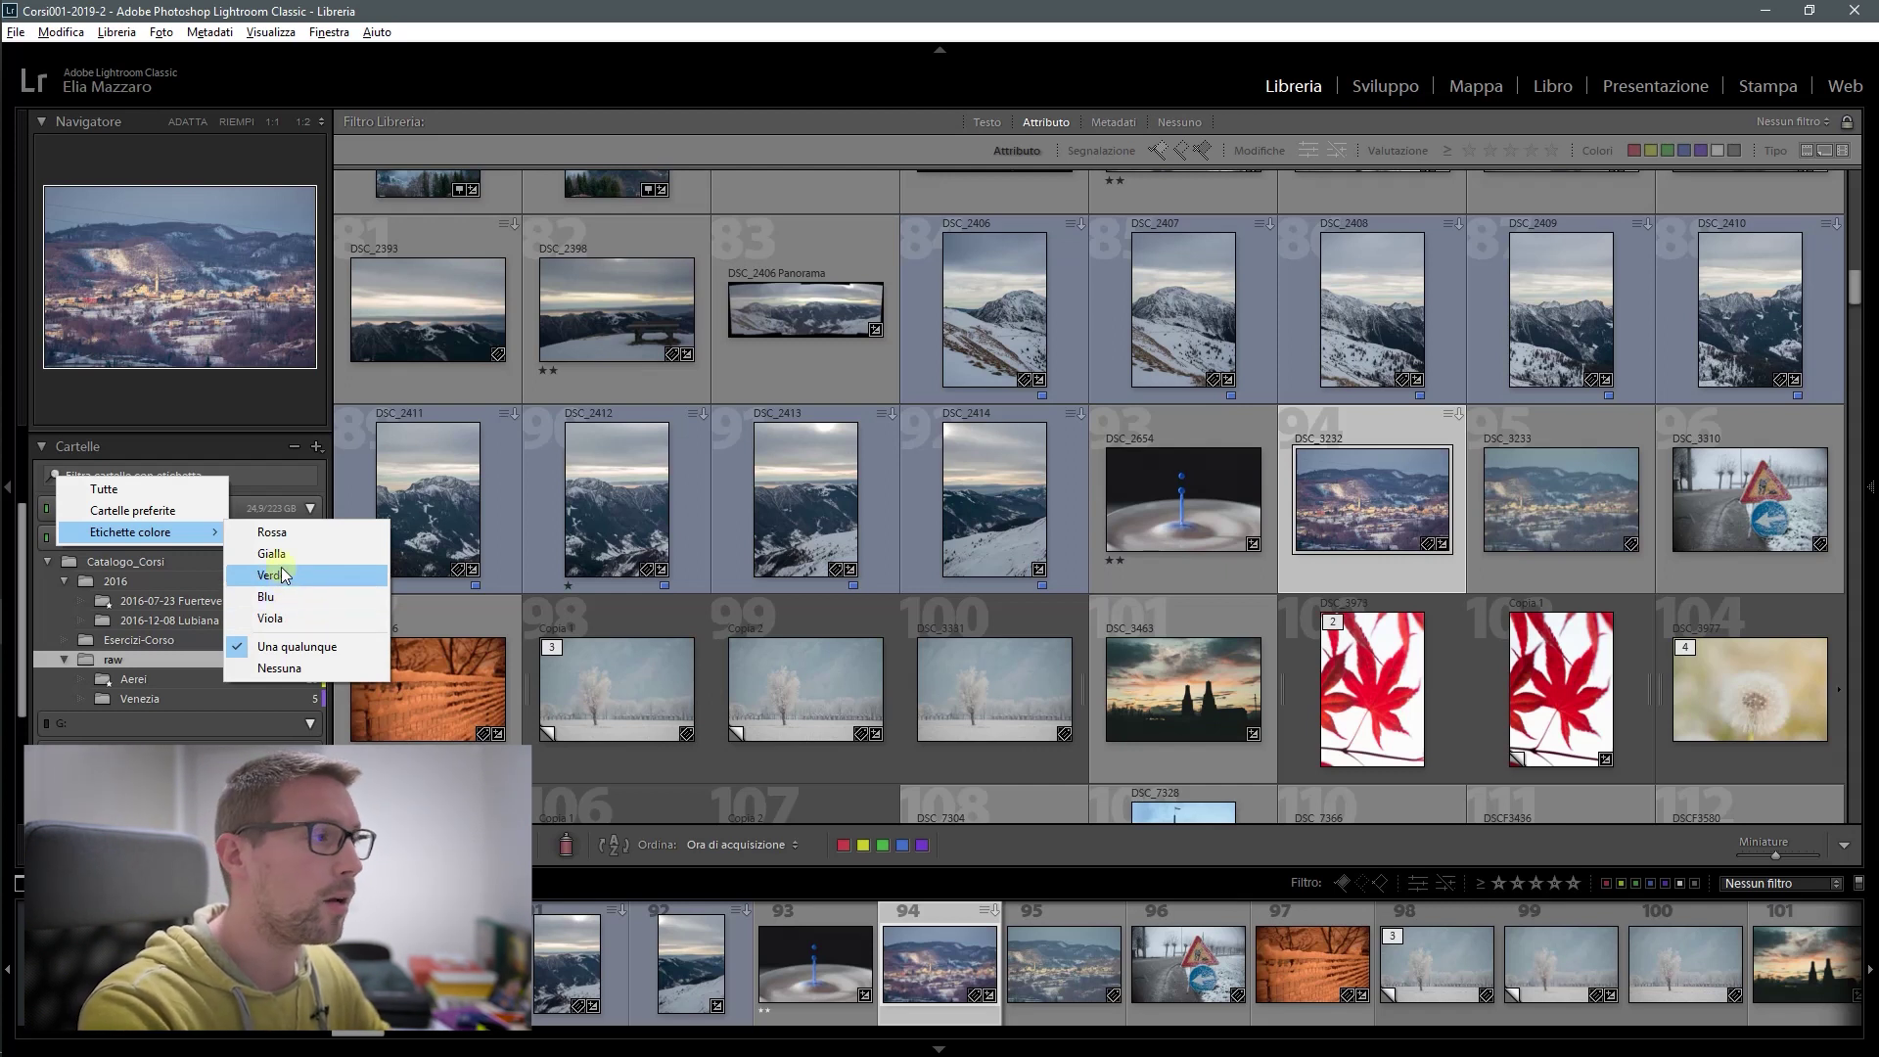
{"action": "left_click", "coordinate": [272, 532]}
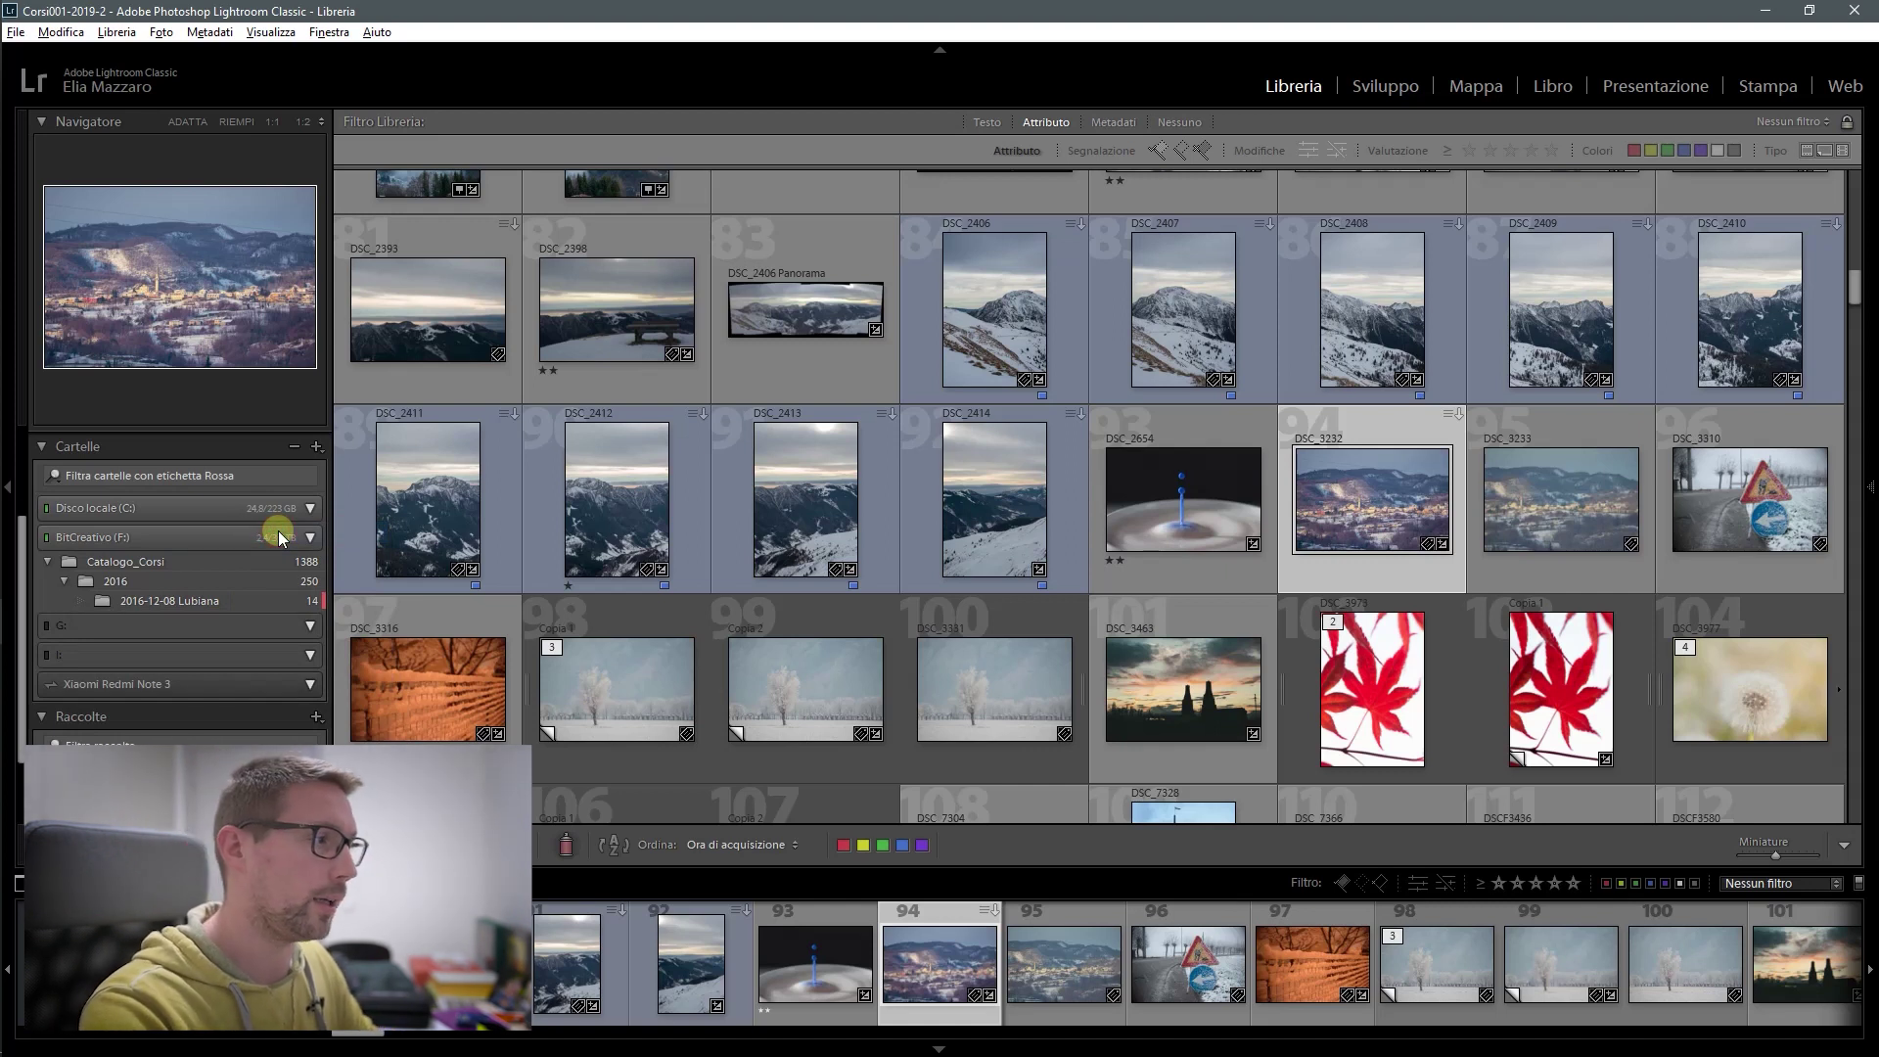
{"action": "left_click", "coordinate": [54, 476]}
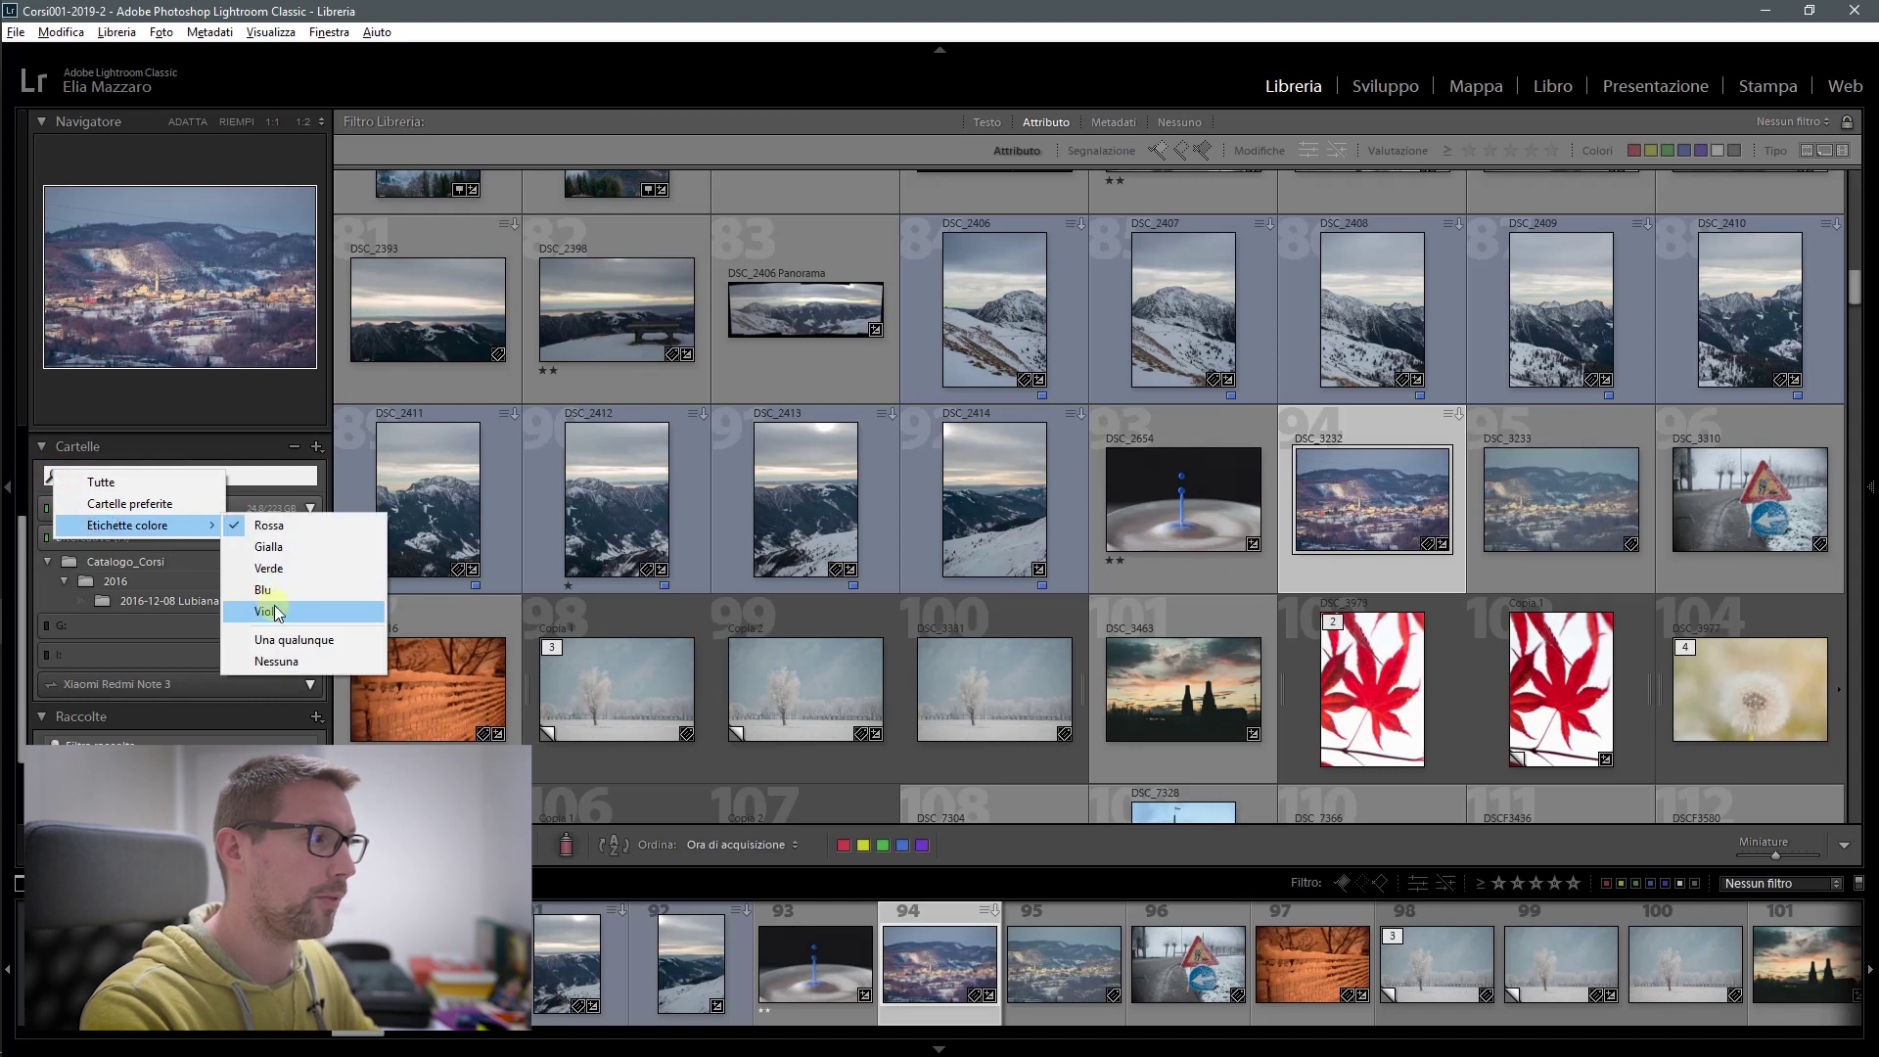
{"action": "left_click", "coordinate": [270, 611]}
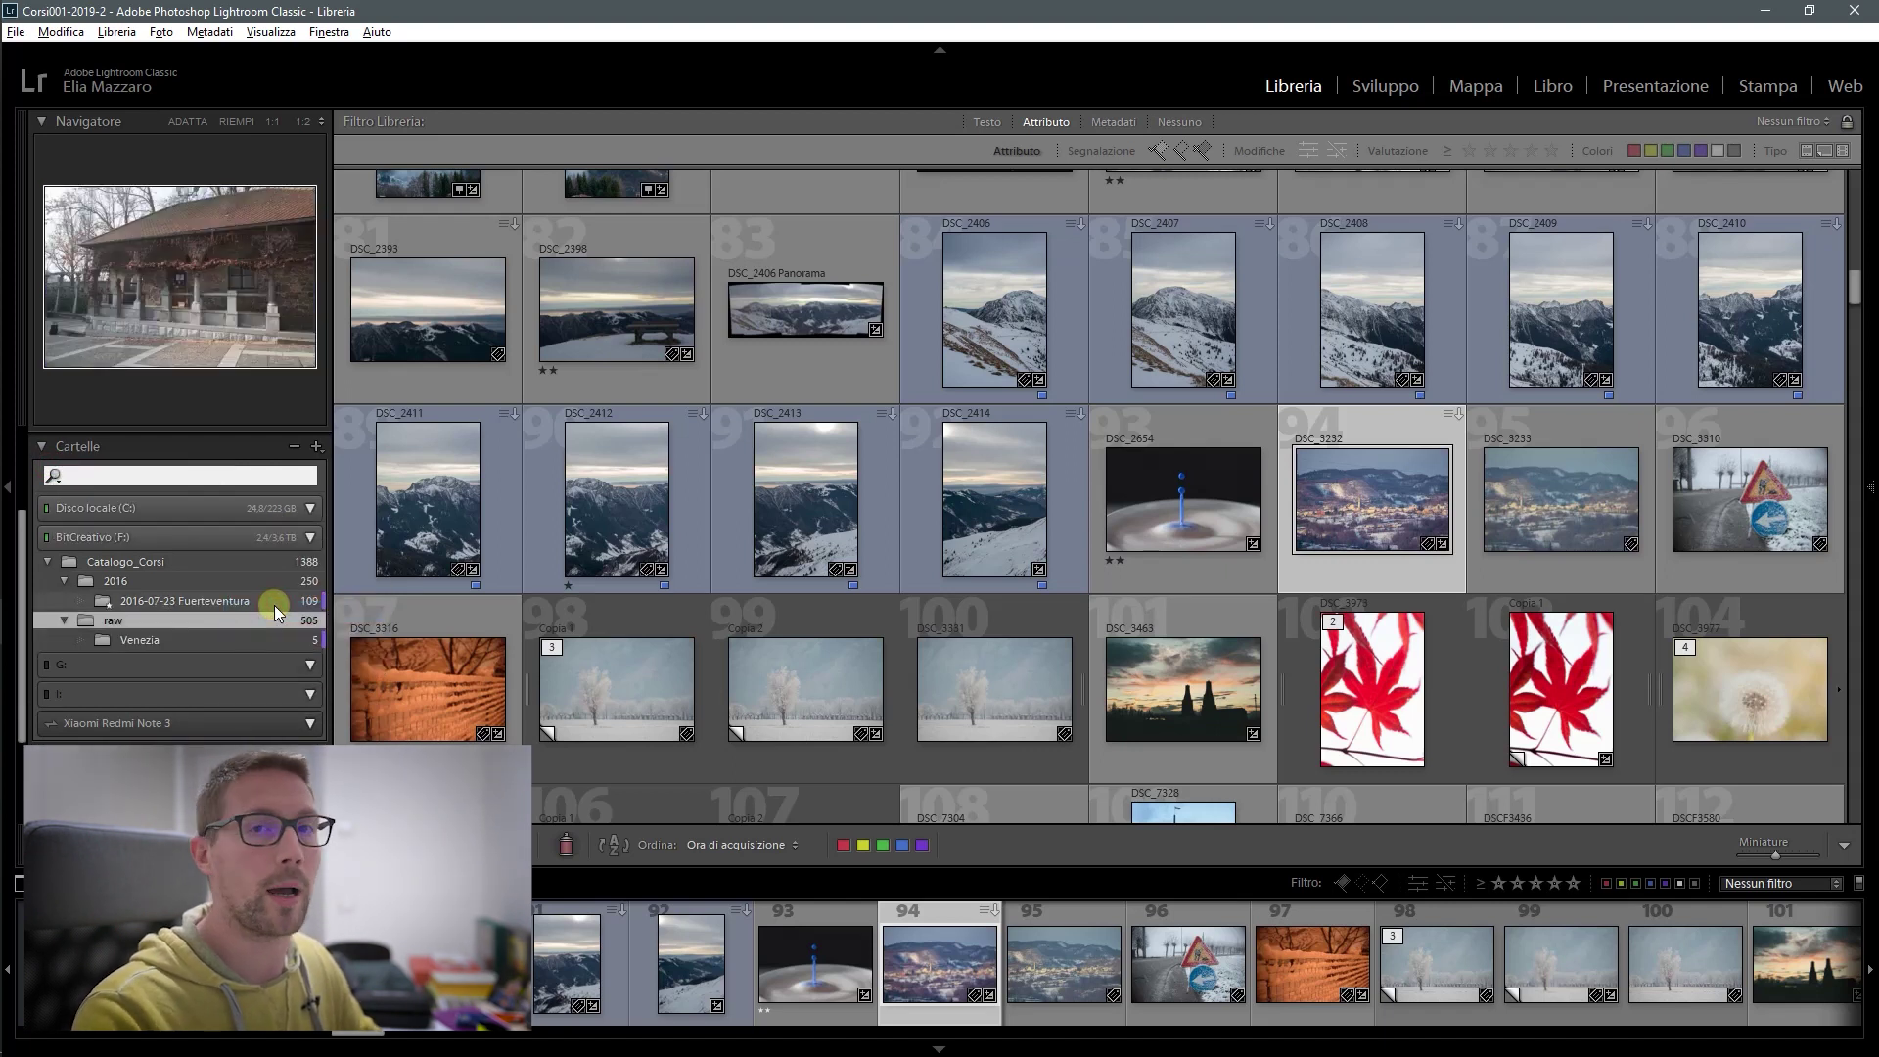
{"action": "left_click", "coordinate": [54, 476]}
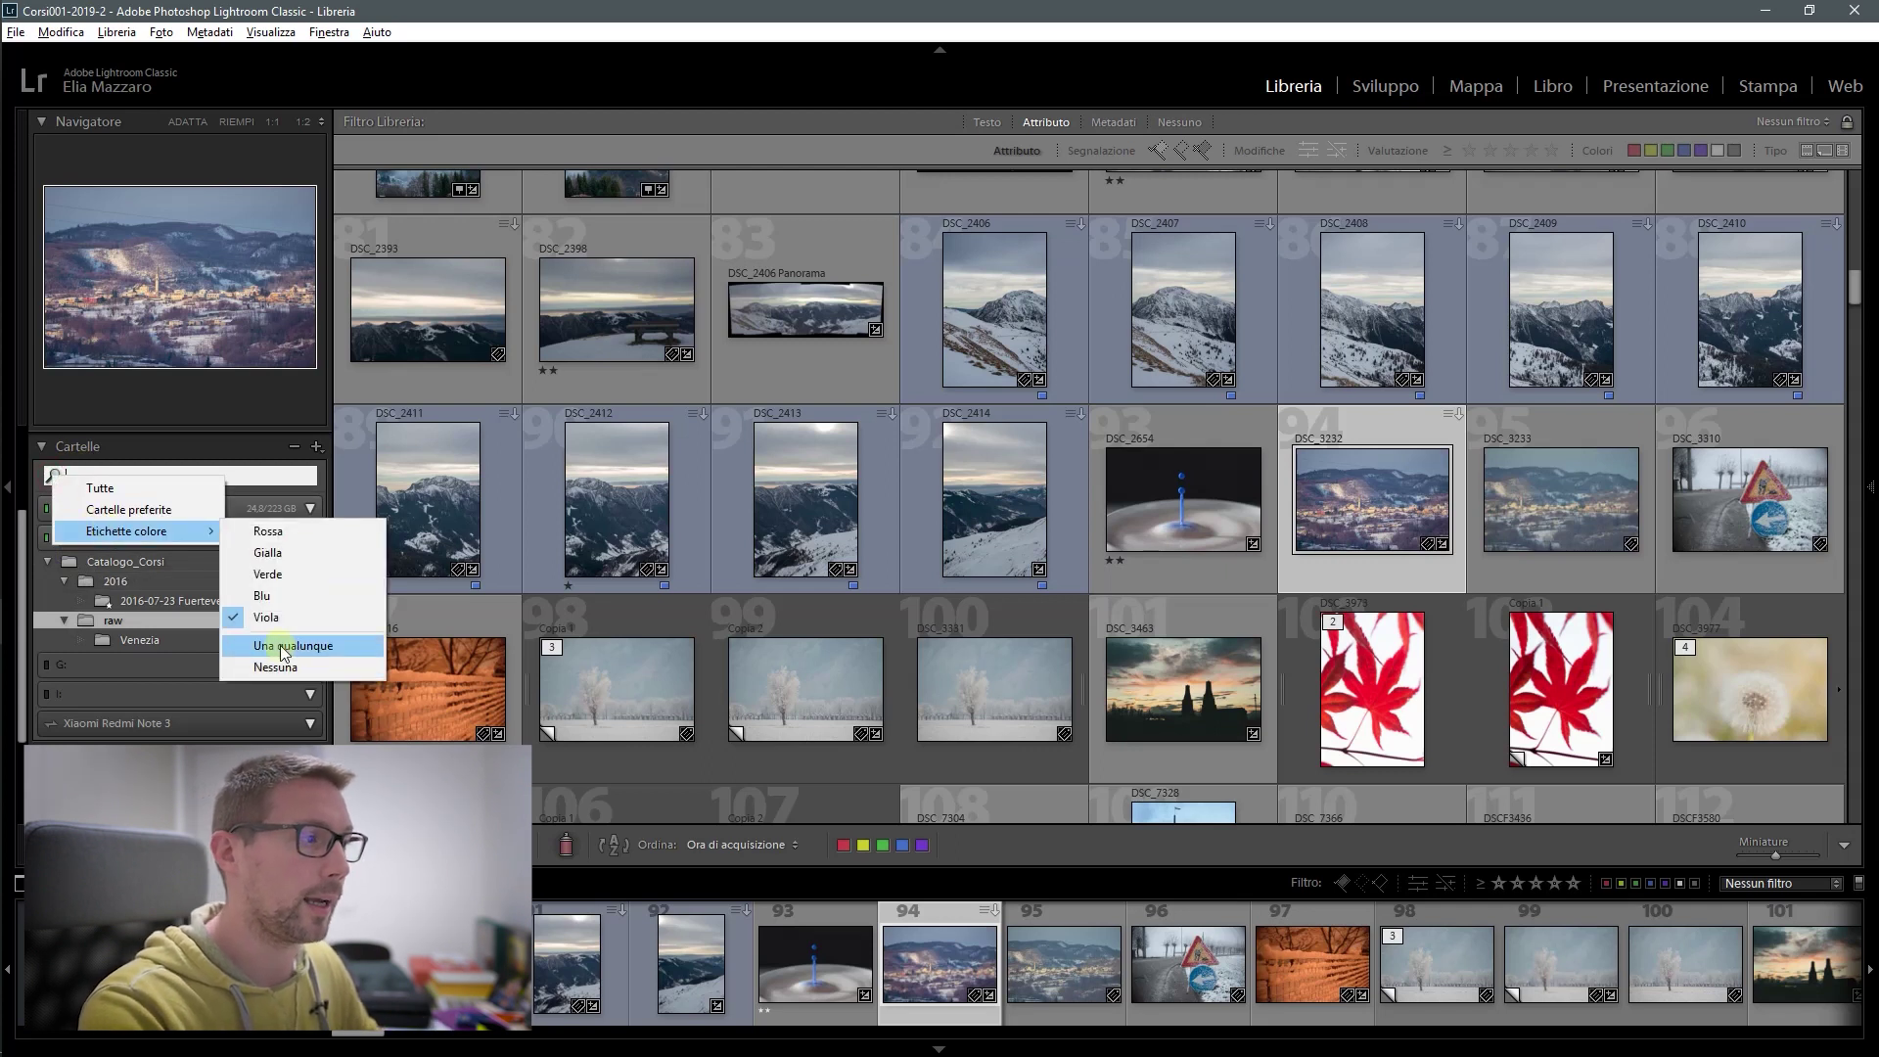
{"action": "left_click", "coordinate": [279, 668]}
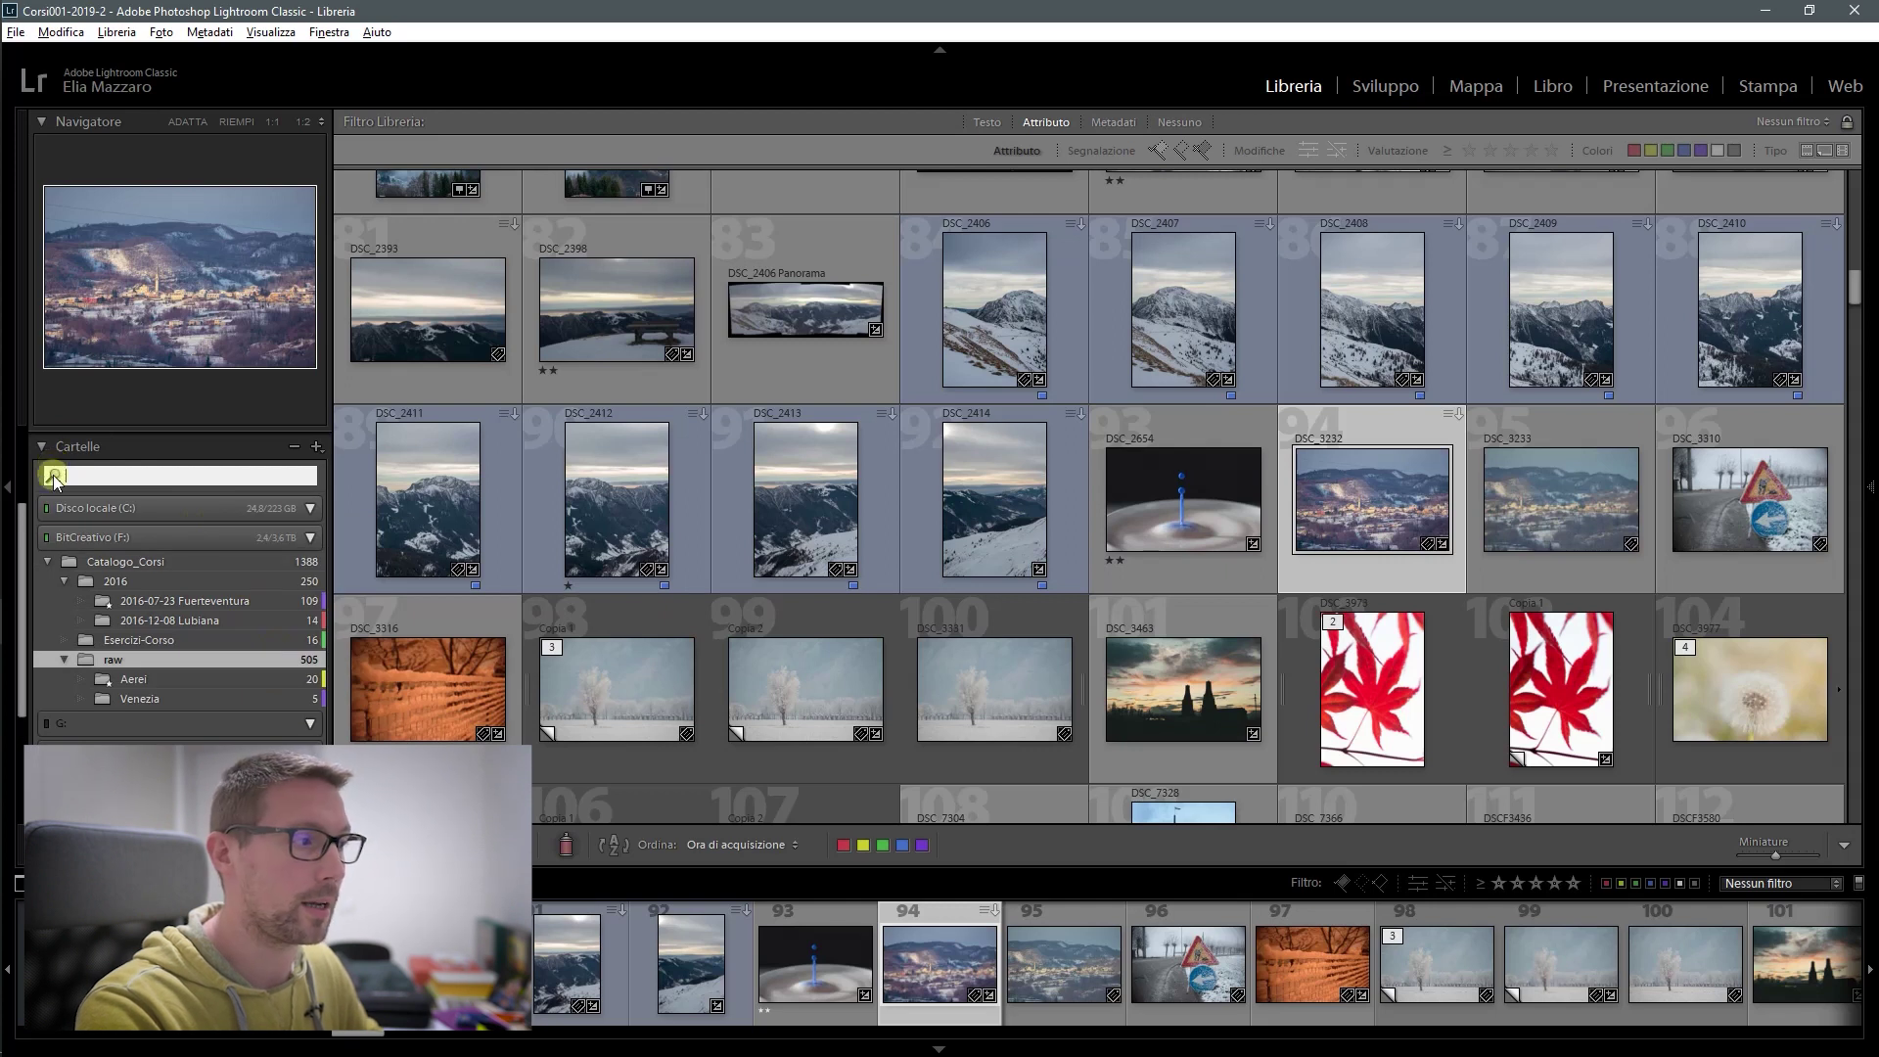
{"action": "left_click", "coordinate": [54, 476]}
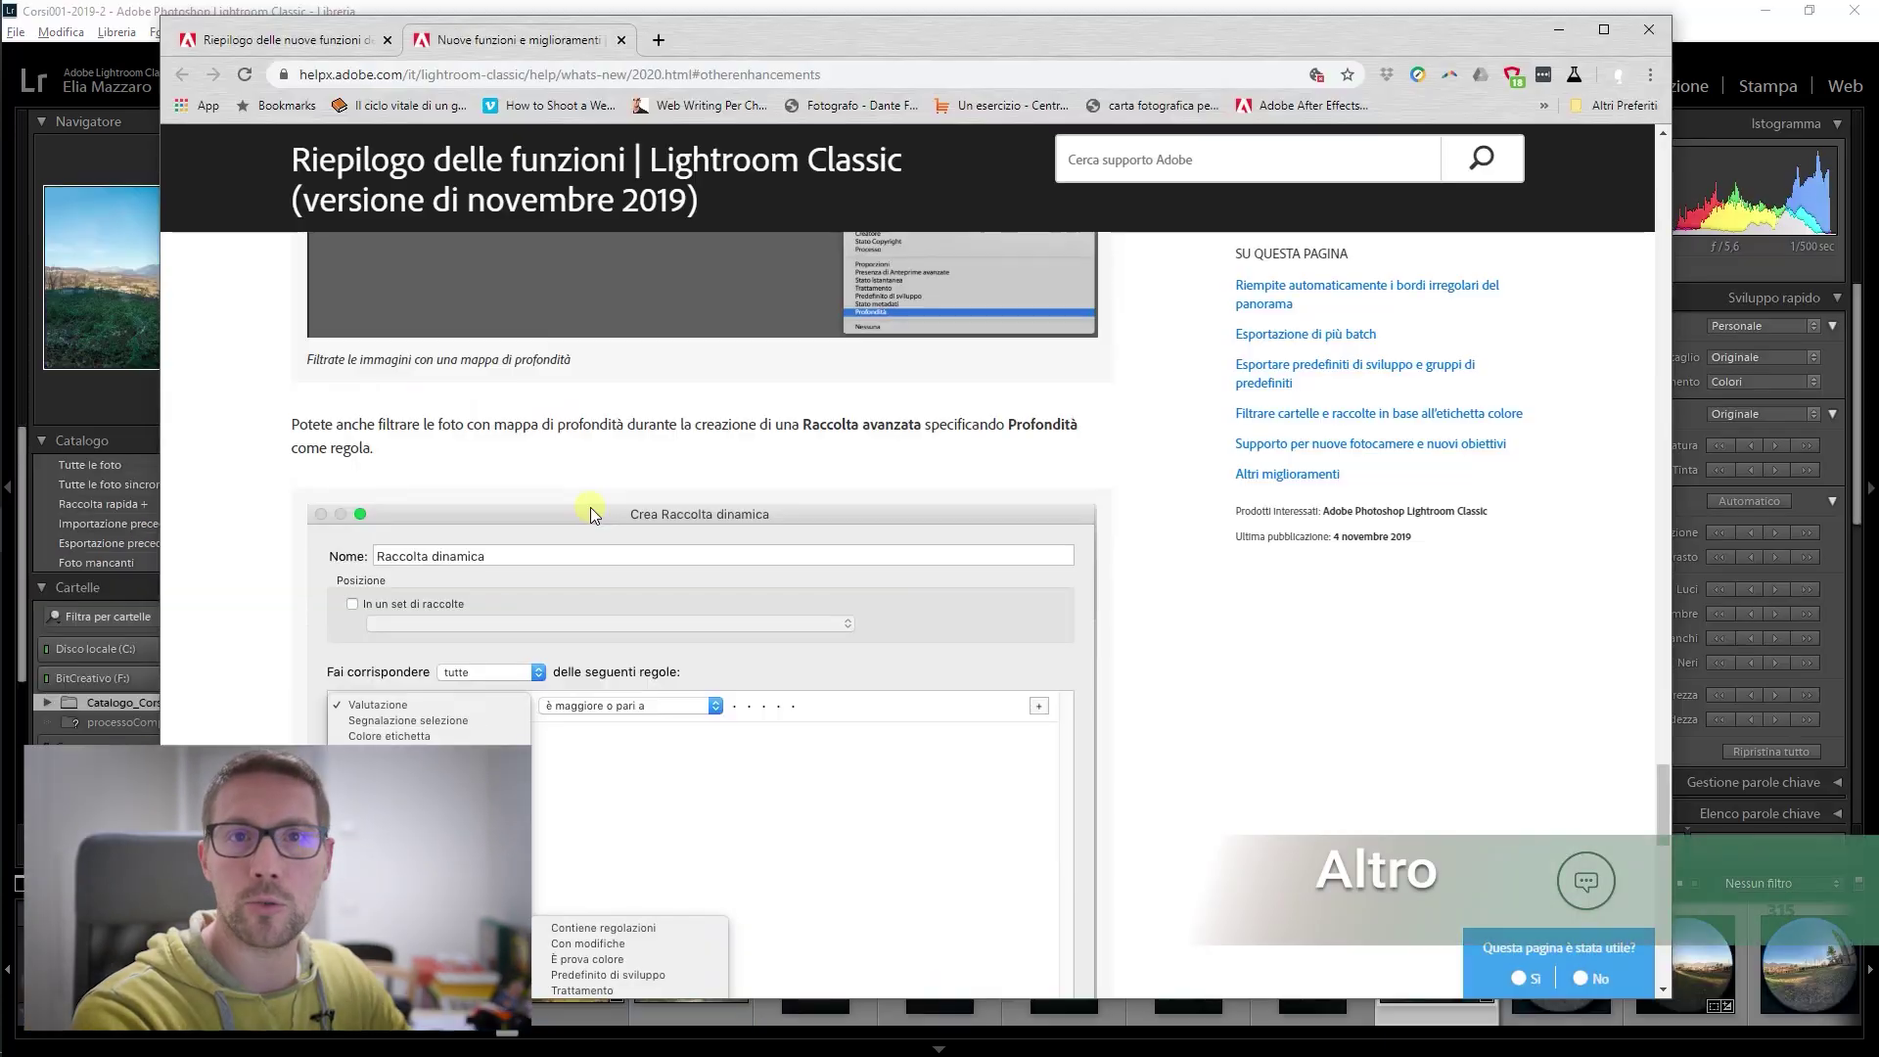
Step: Scroll through the help summary, selecting a line of text and the 'Eliminare le foto' heading
{"action": "scroll", "coordinate": [592, 514], "scroll_direction": "up", "scroll_amount": 2}
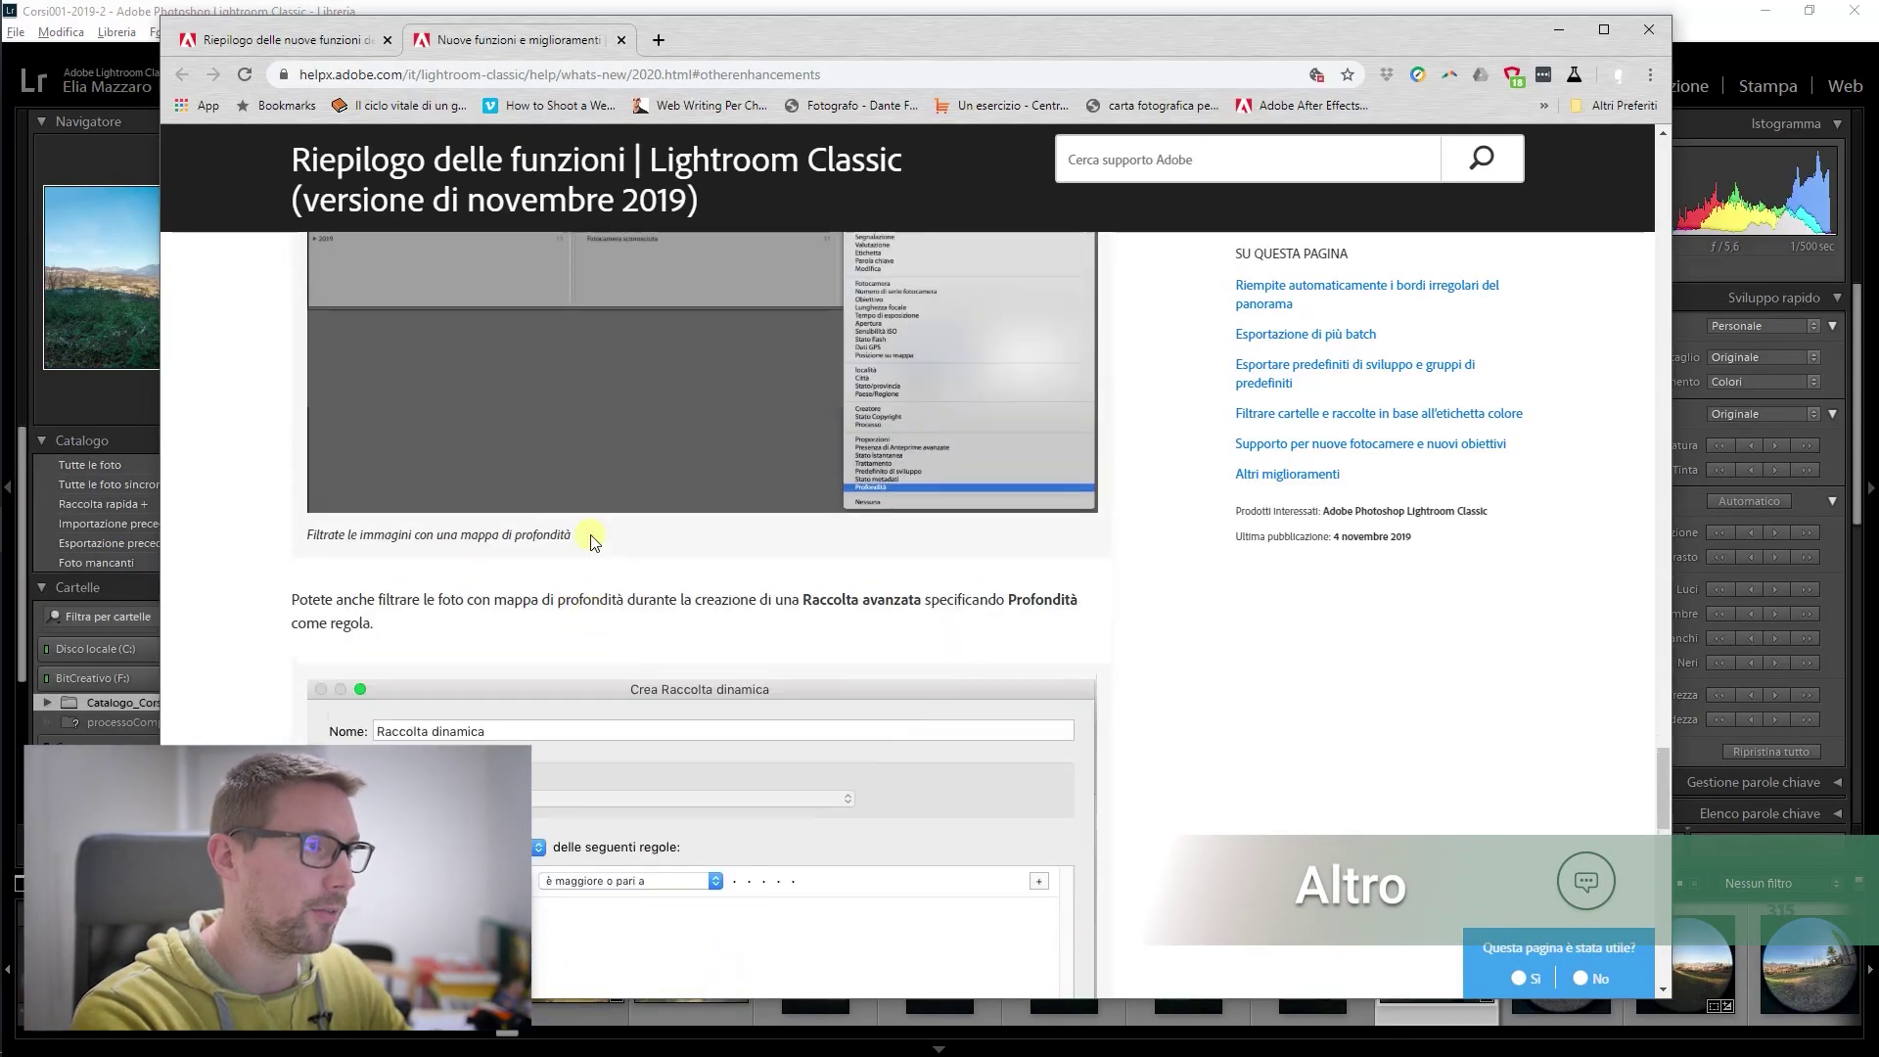
{"action": "scroll", "coordinate": [590, 536], "scroll_direction": "up", "scroll_amount": 2}
{"action": "left_click_drag", "start_coordinate": [286, 290], "coordinate": [779, 293]}
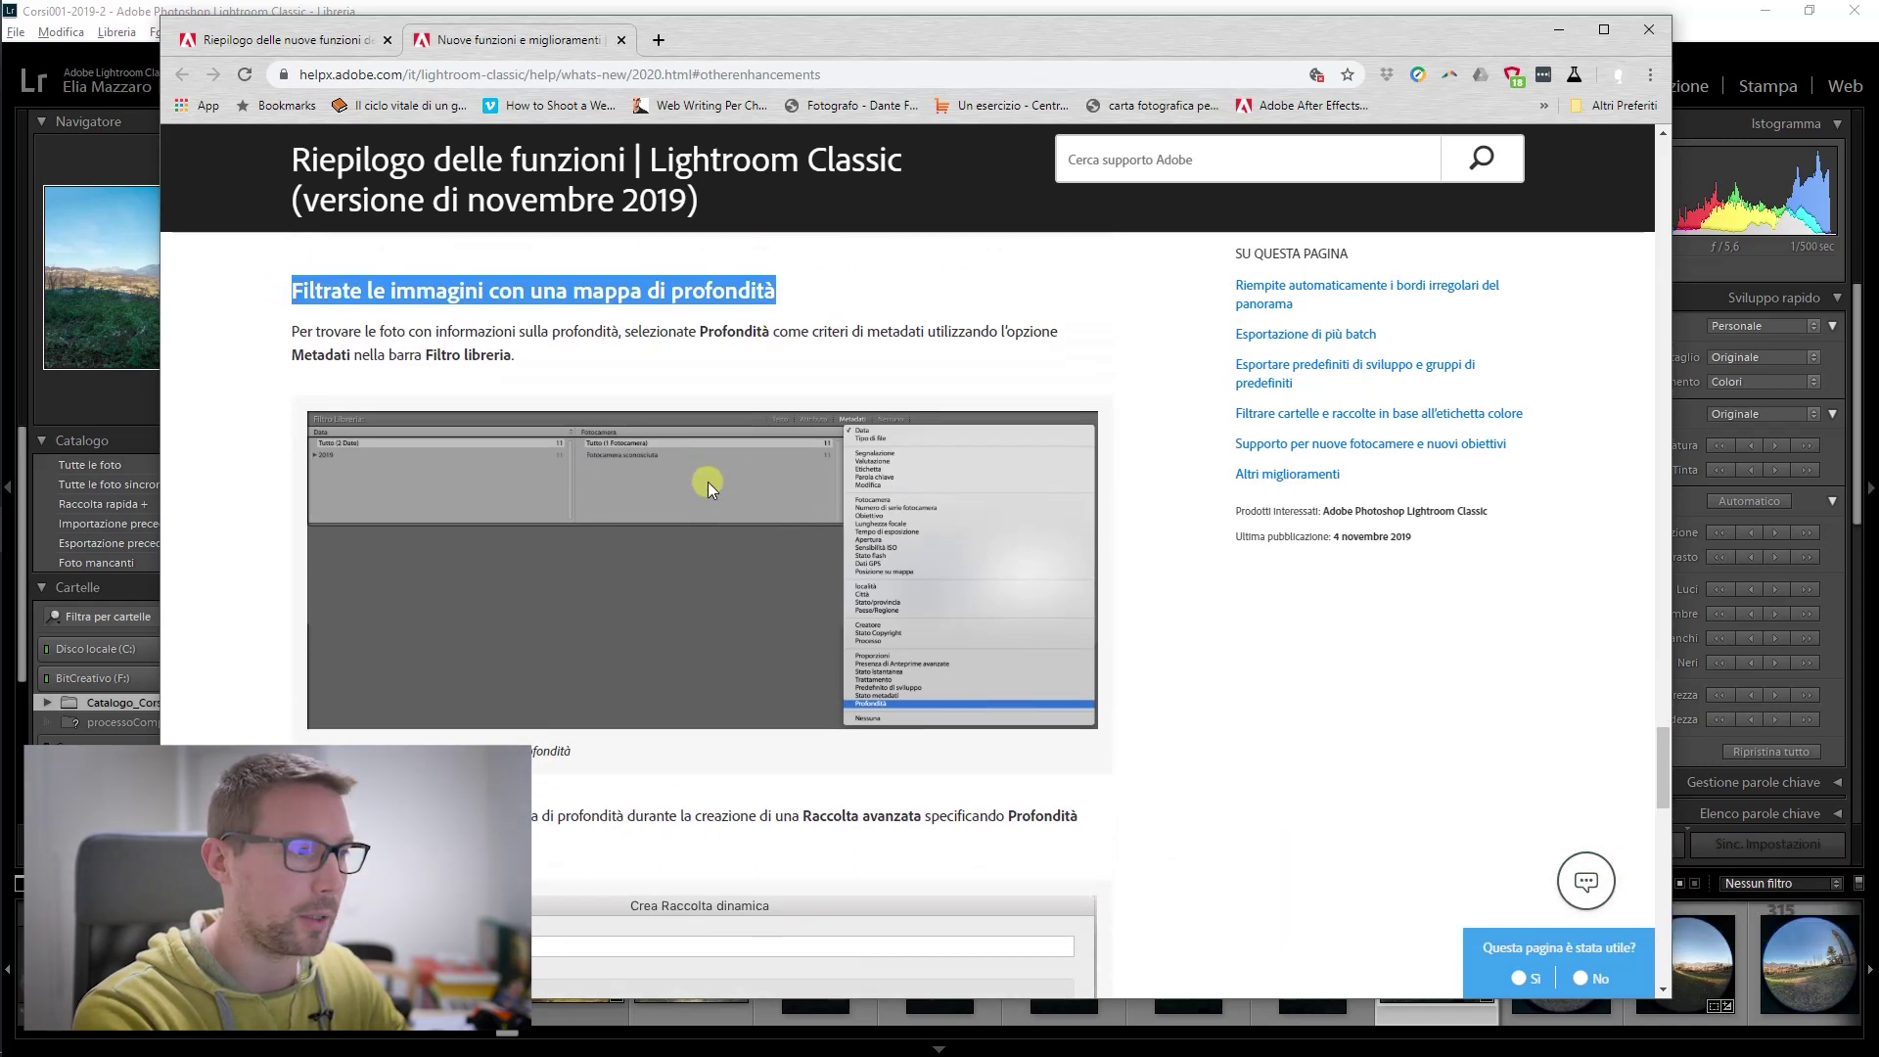
{"action": "scroll", "coordinate": [708, 481], "scroll_direction": "down", "scroll_amount": 4}
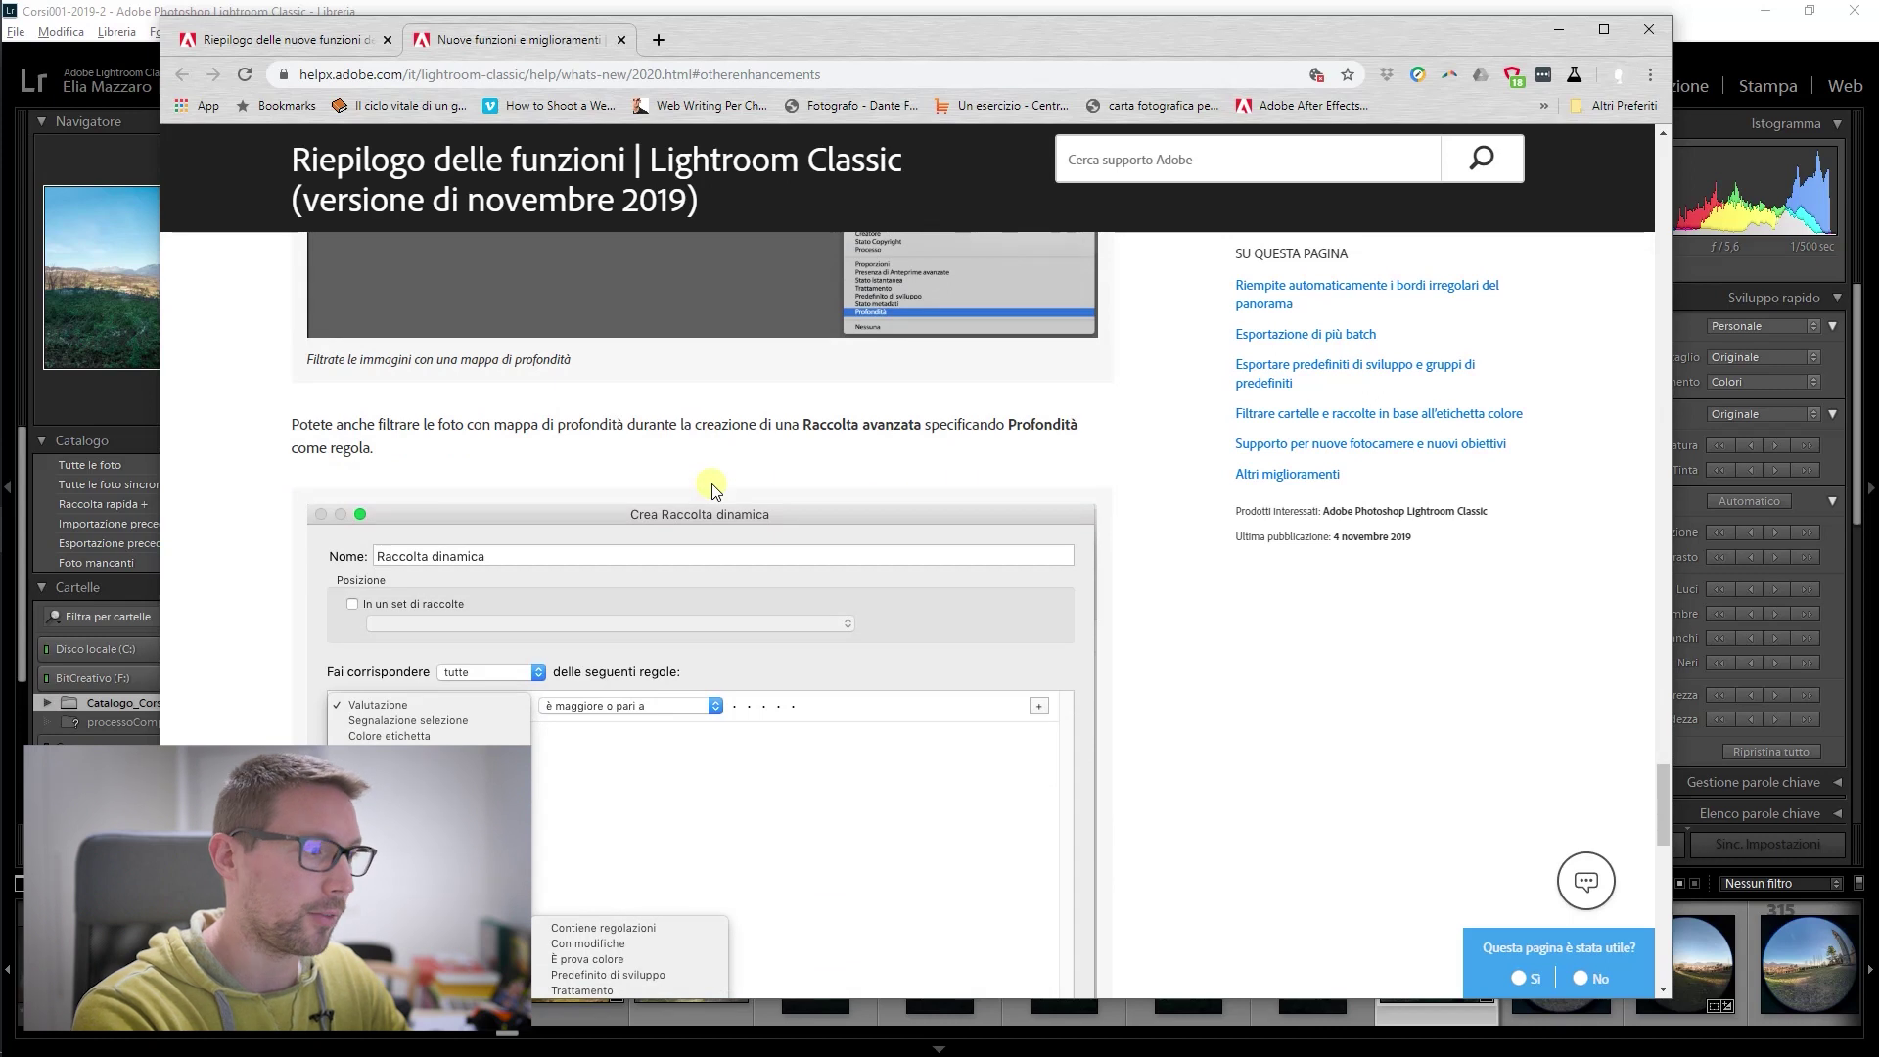
{"action": "scroll", "coordinate": [713, 483], "scroll_direction": "down", "scroll_amount": 6}
{"action": "scroll", "coordinate": [712, 483], "scroll_direction": "down", "scroll_amount": 2}
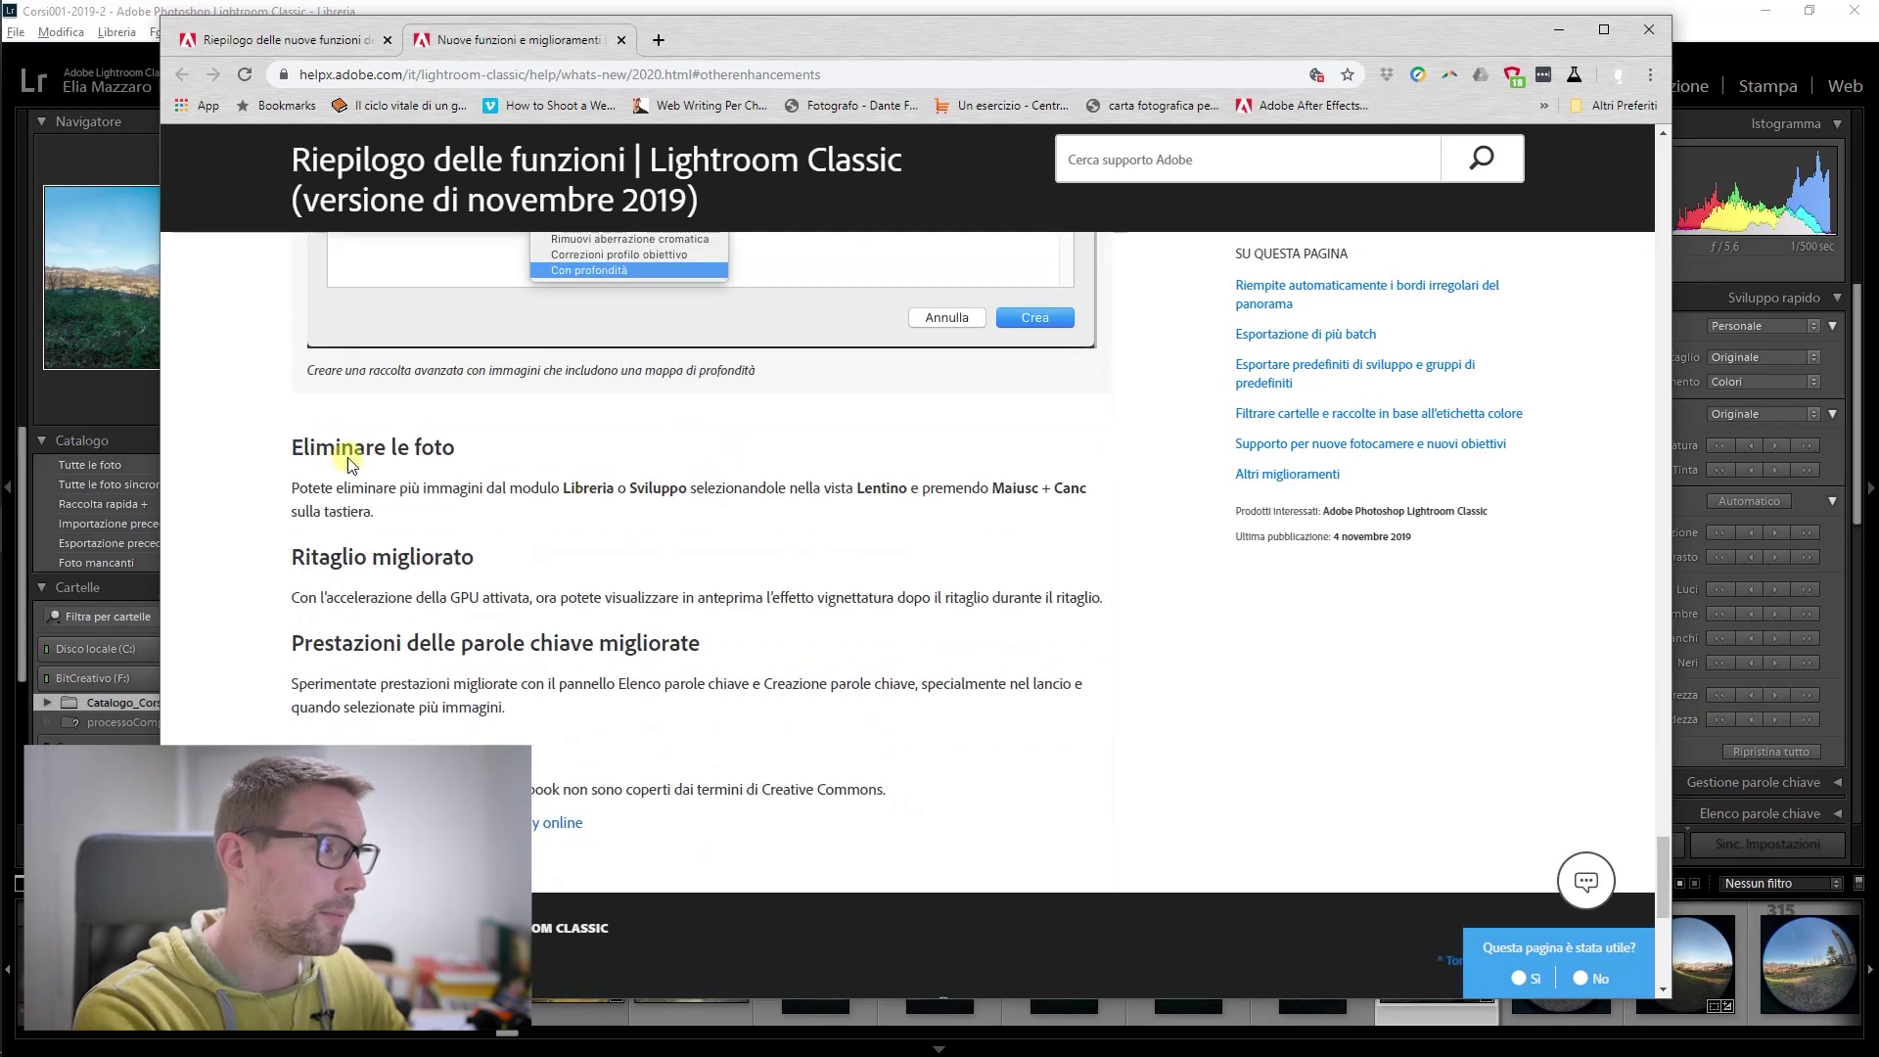
{"action": "left_click_drag", "start_coordinate": [293, 447], "coordinate": [455, 448]}
{"action": "left_click", "coordinate": [456, 450]}
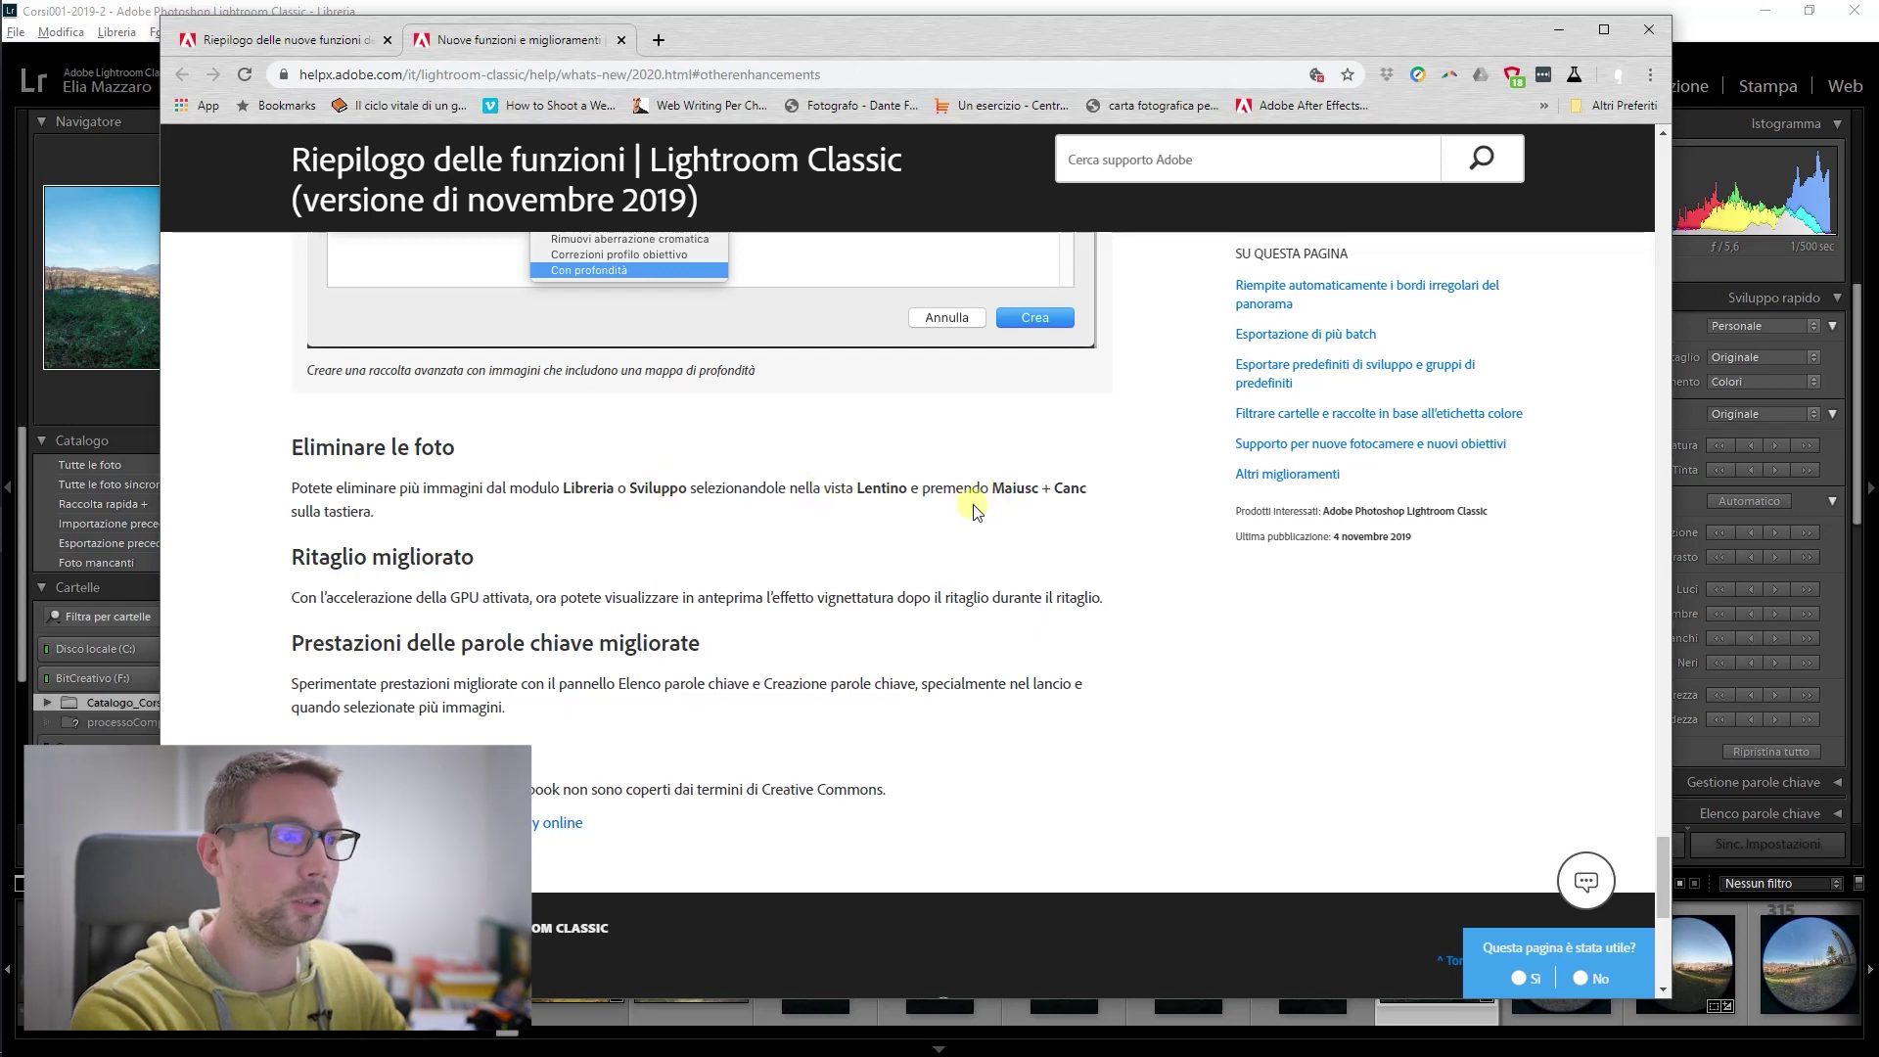
Step: Select the 'Prestazioni delle parole chiave migliorate' heading and its paragraph near the page end
{"action": "scroll", "coordinate": [350, 511], "scroll_direction": "down", "scroll_amount": 1}
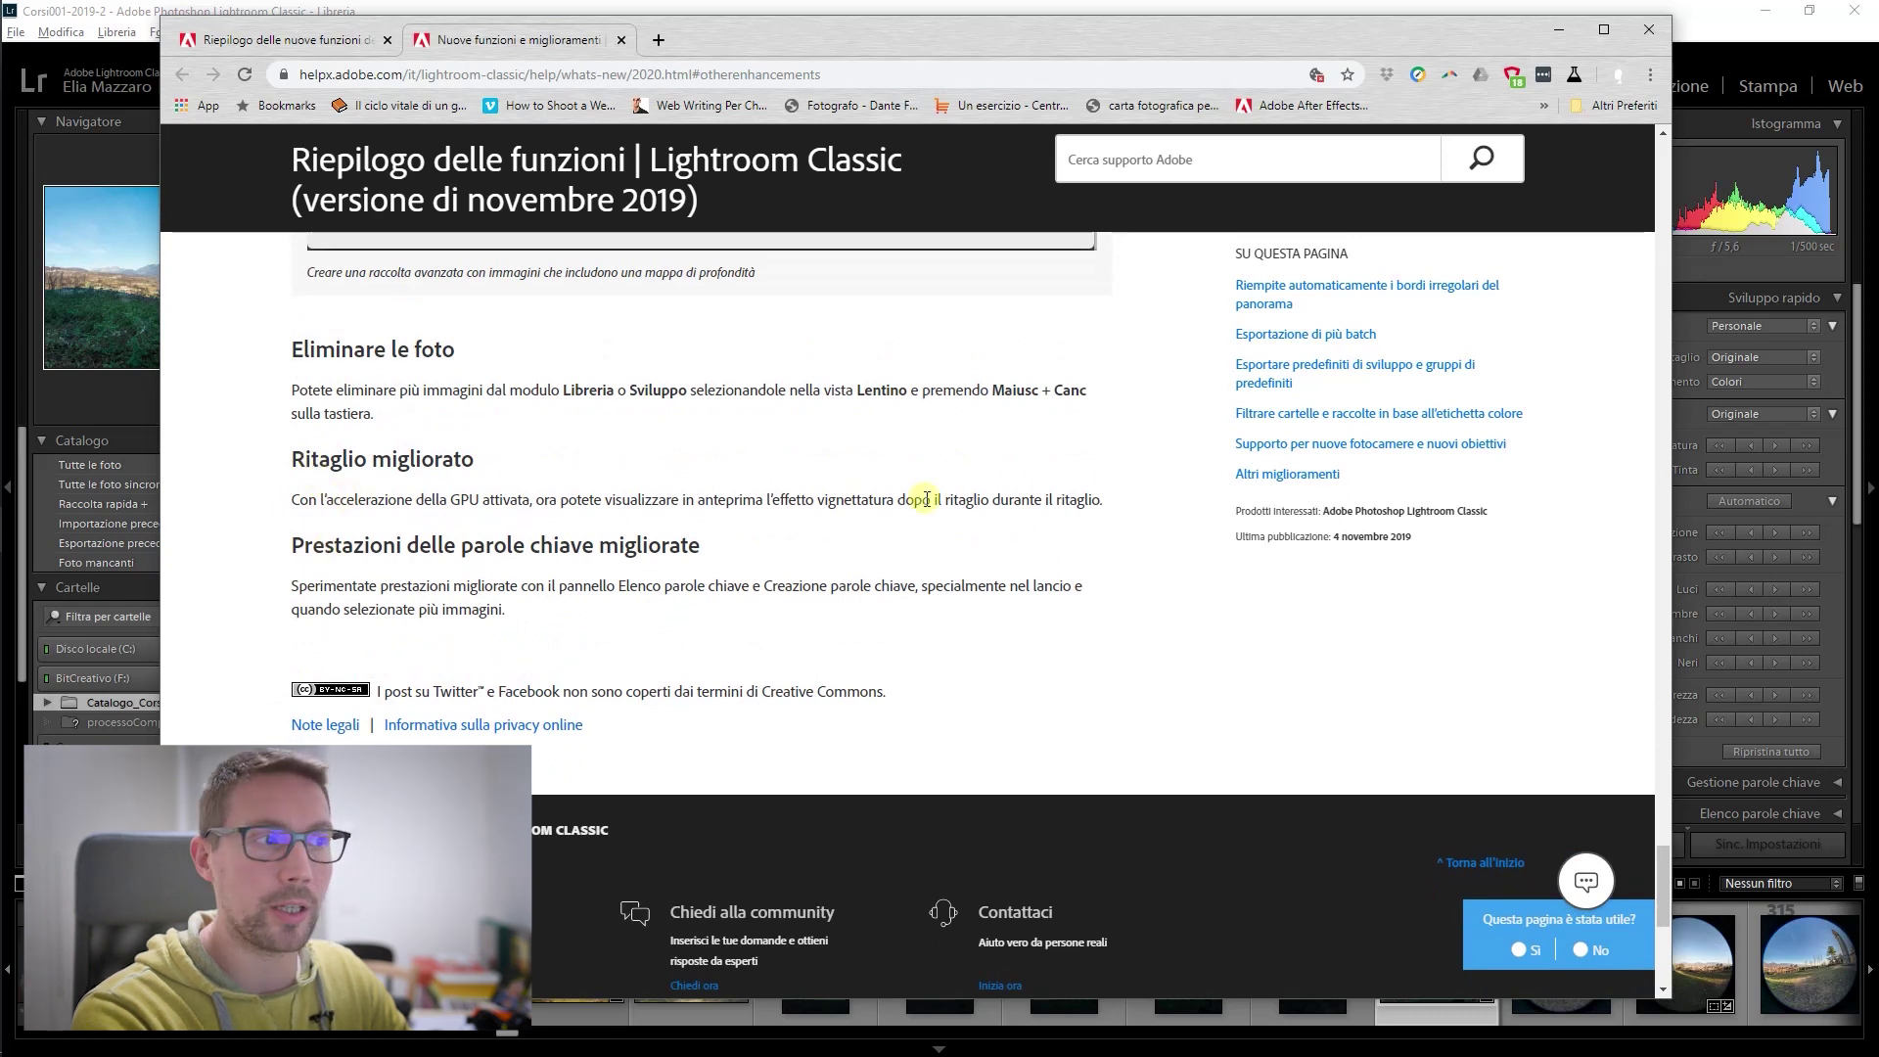
{"action": "left_click", "coordinate": [1018, 501]}
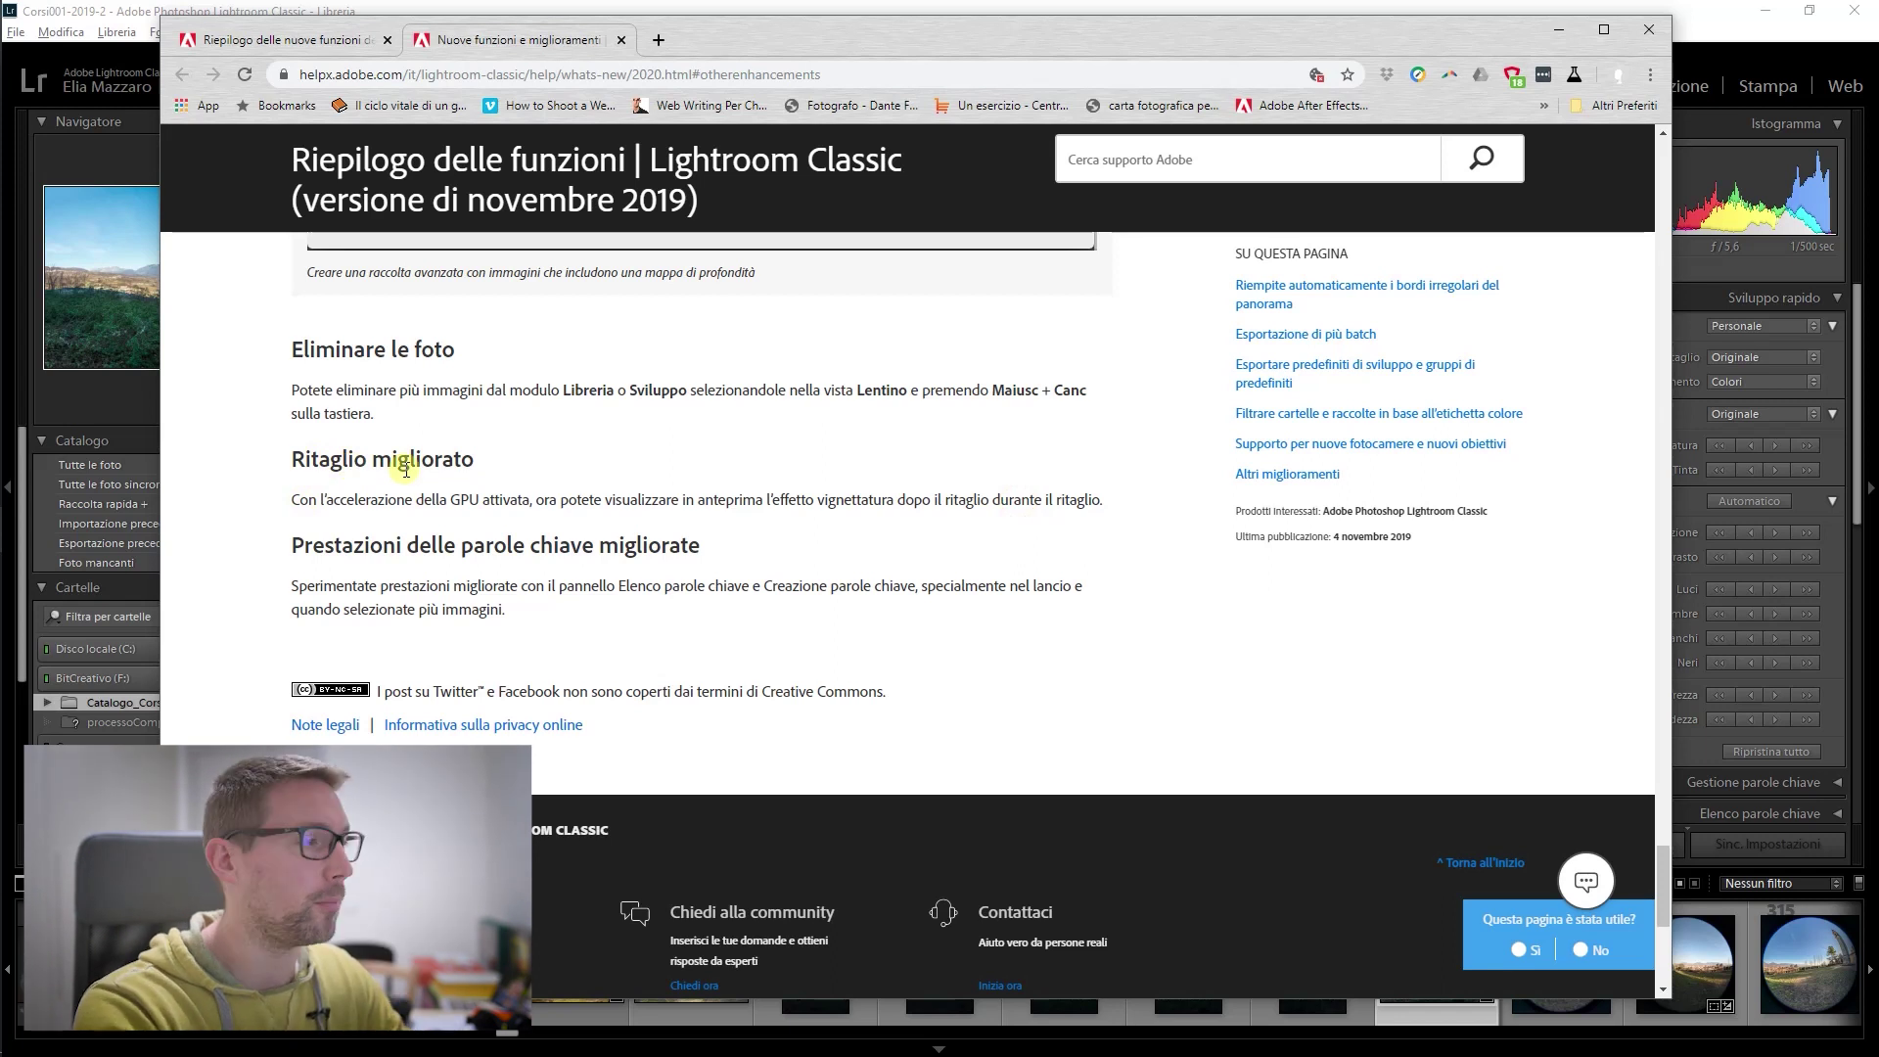
{"action": "left_click", "coordinate": [308, 530]}
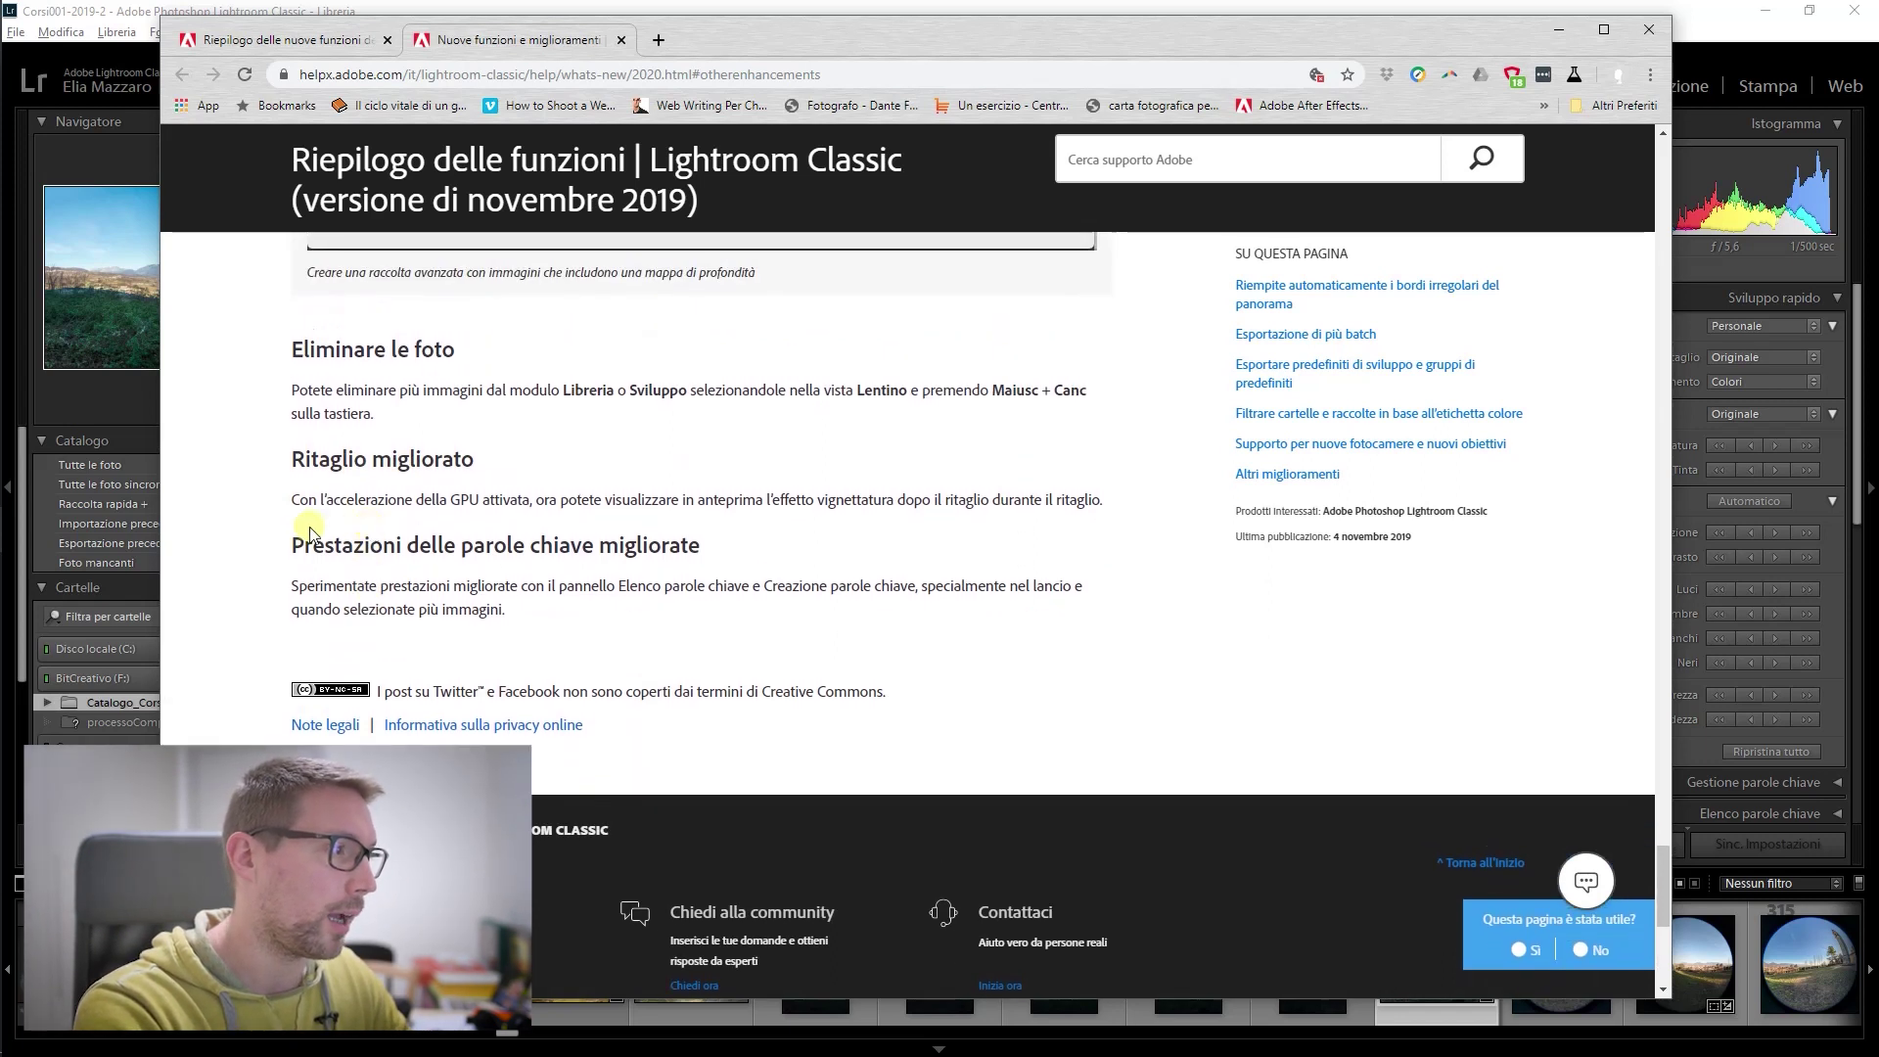
{"action": "mouse_move", "coordinate": [298, 536]}
{"action": "left_mouse_down"}
{"action": "mouse_move", "coordinate": [697, 548]}
{"action": "mouse_move", "coordinate": [541, 583]}
{"action": "left_mouse_up"}
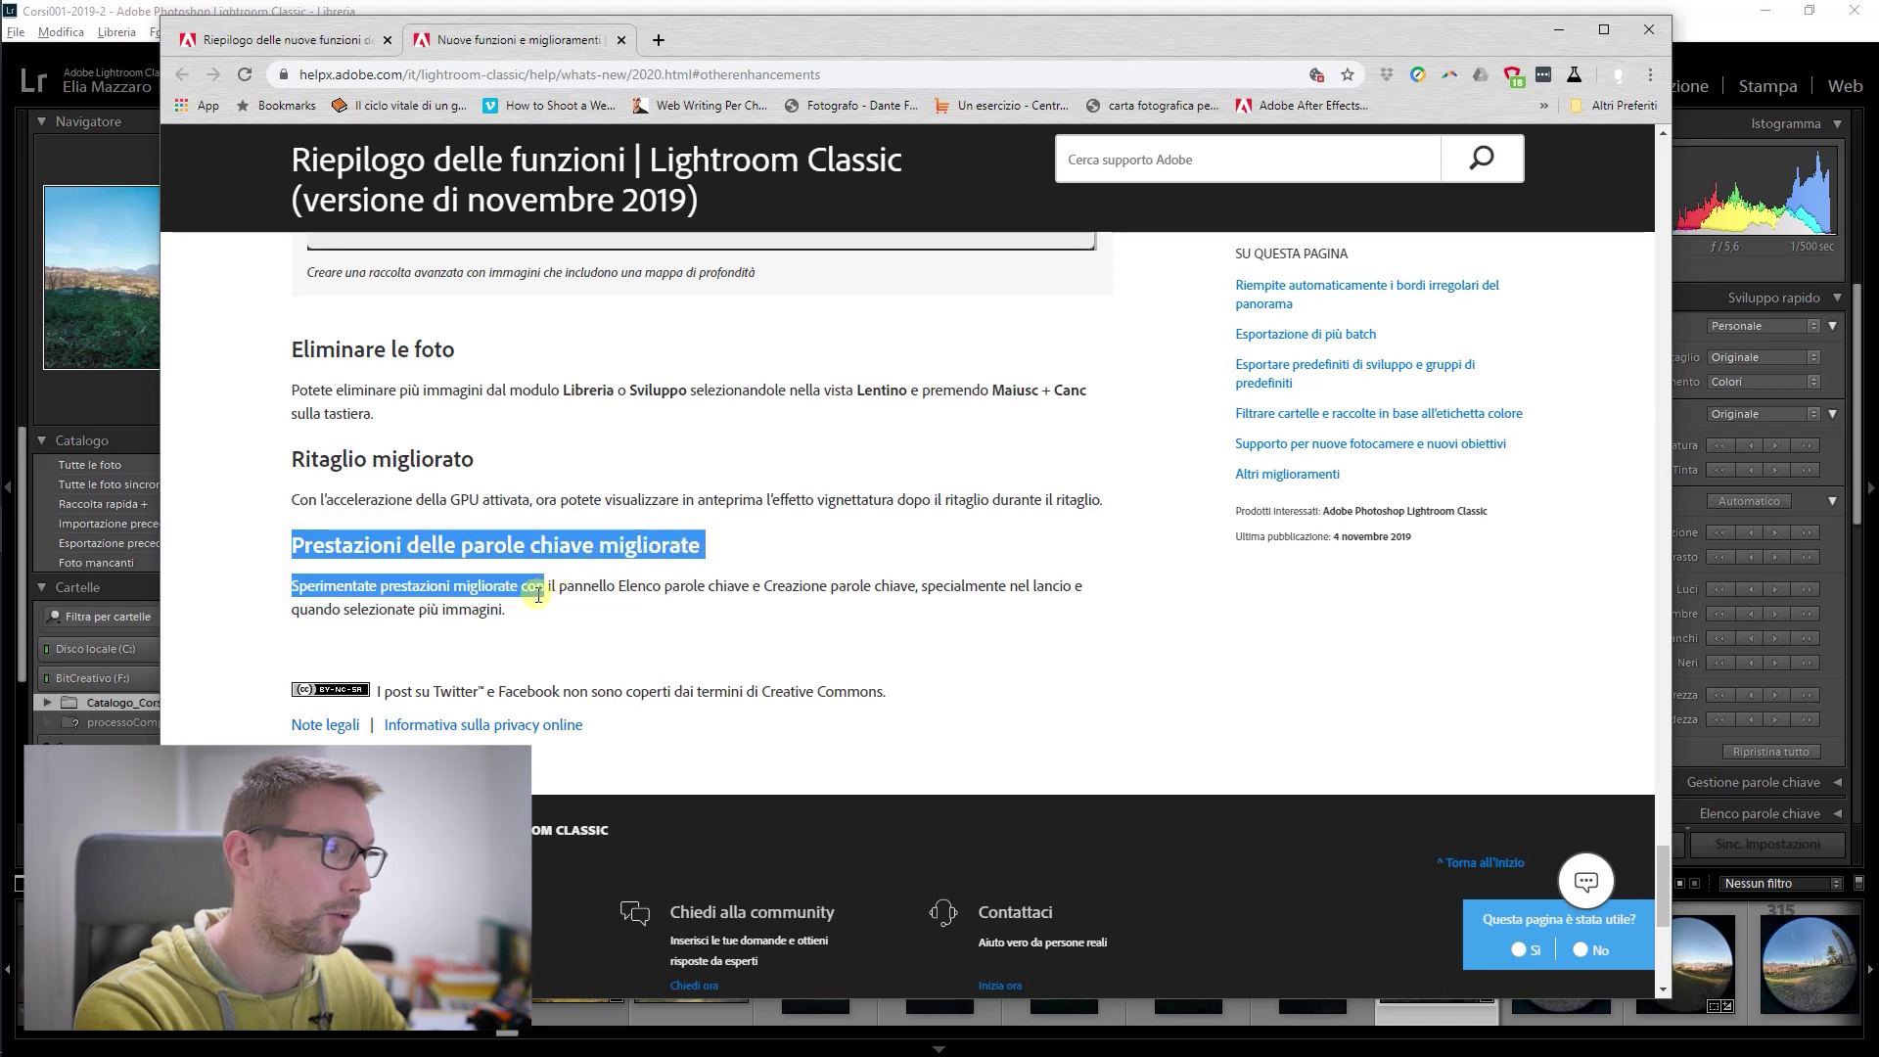
{"action": "left_click", "coordinate": [538, 594]}
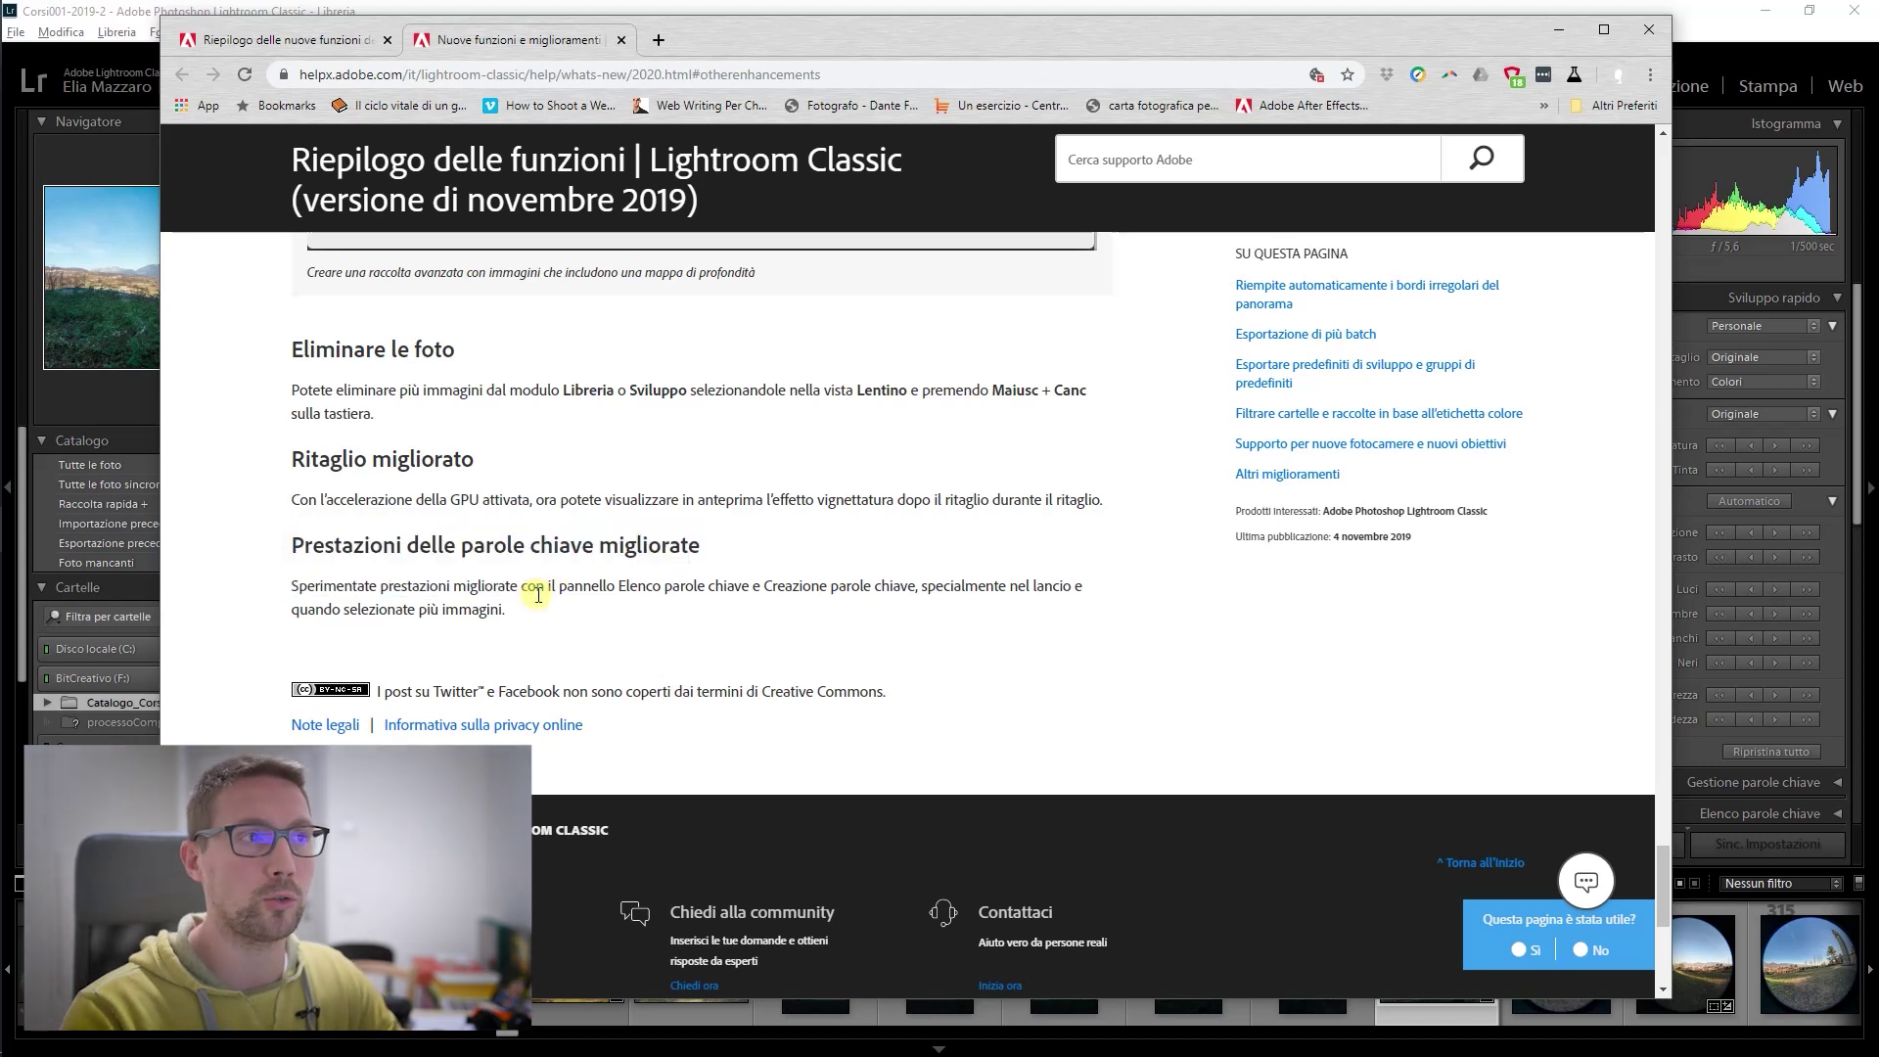
{"action": "left_click_drag", "start_coordinate": [538, 609], "coordinate": [307, 551]}
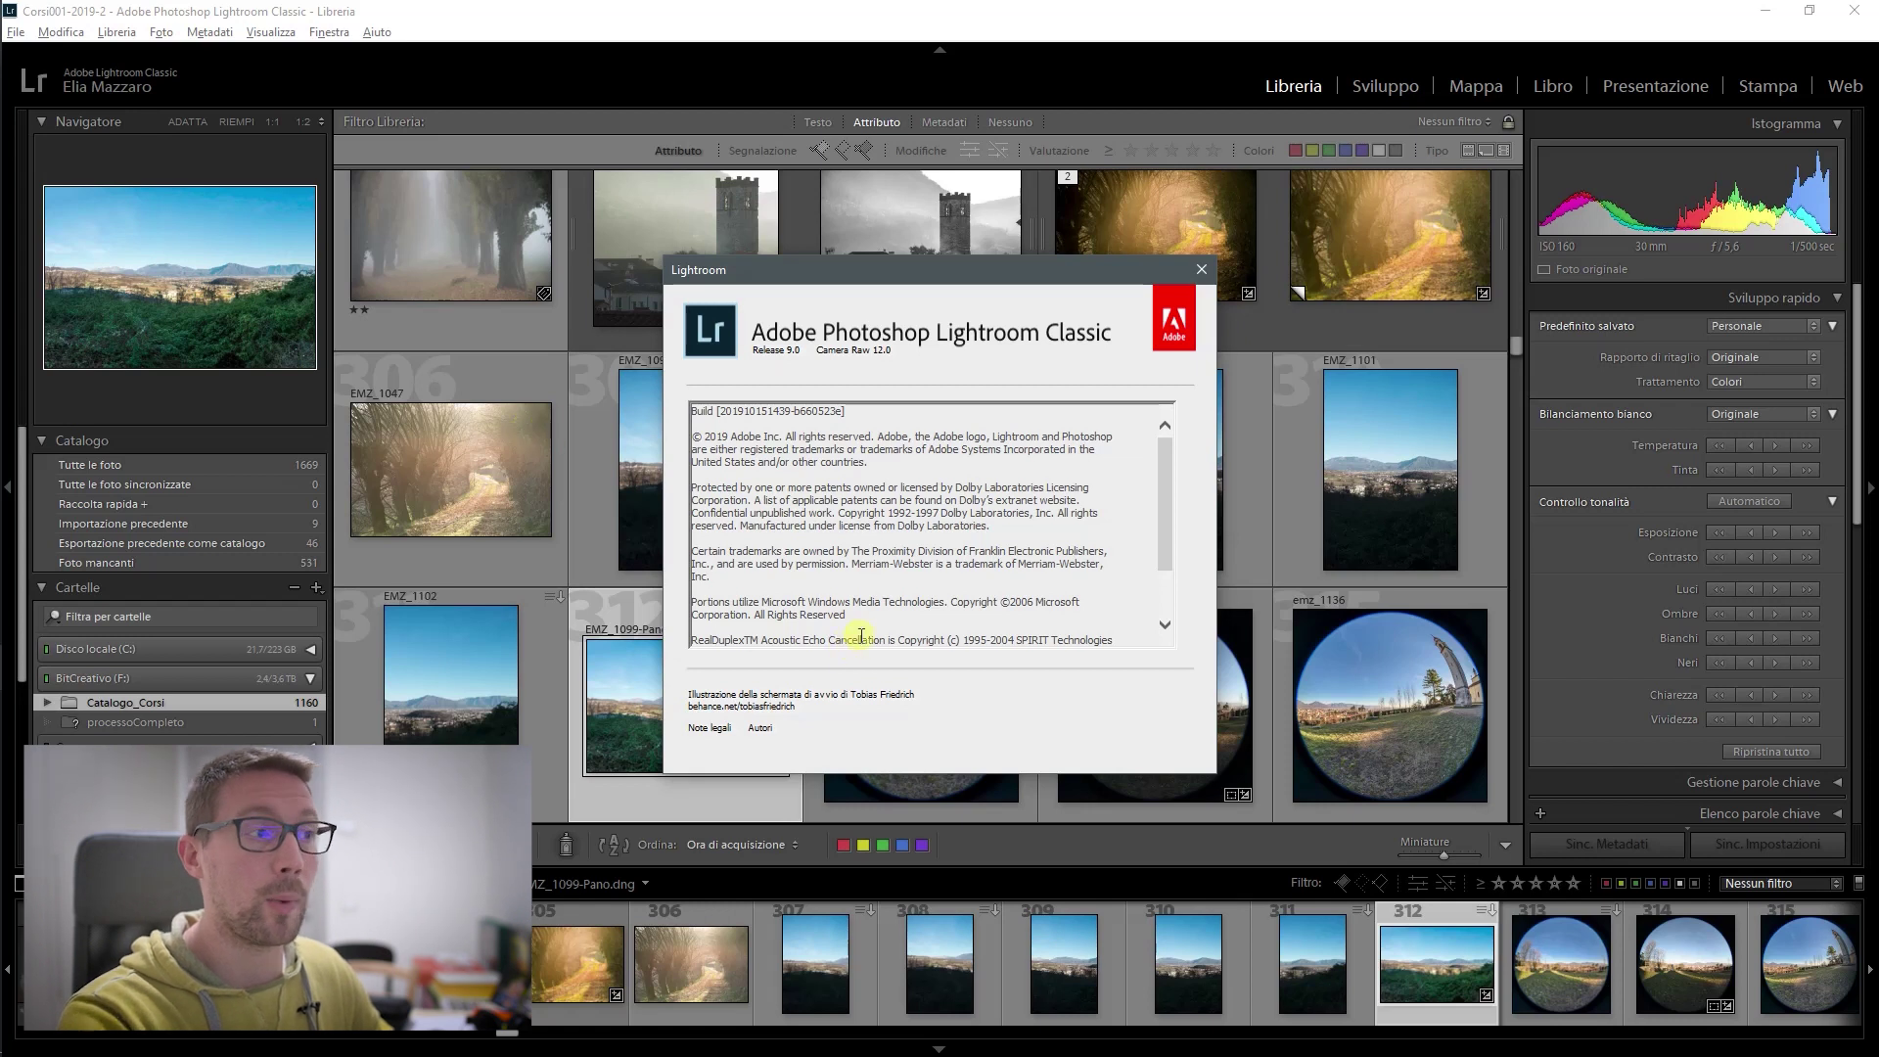
{"action": "scroll", "coordinate": [859, 637], "scroll_direction": "down", "scroll_amount": 1}
{"action": "scroll", "coordinate": [860, 636], "scroll_direction": "down", "scroll_amount": 1}
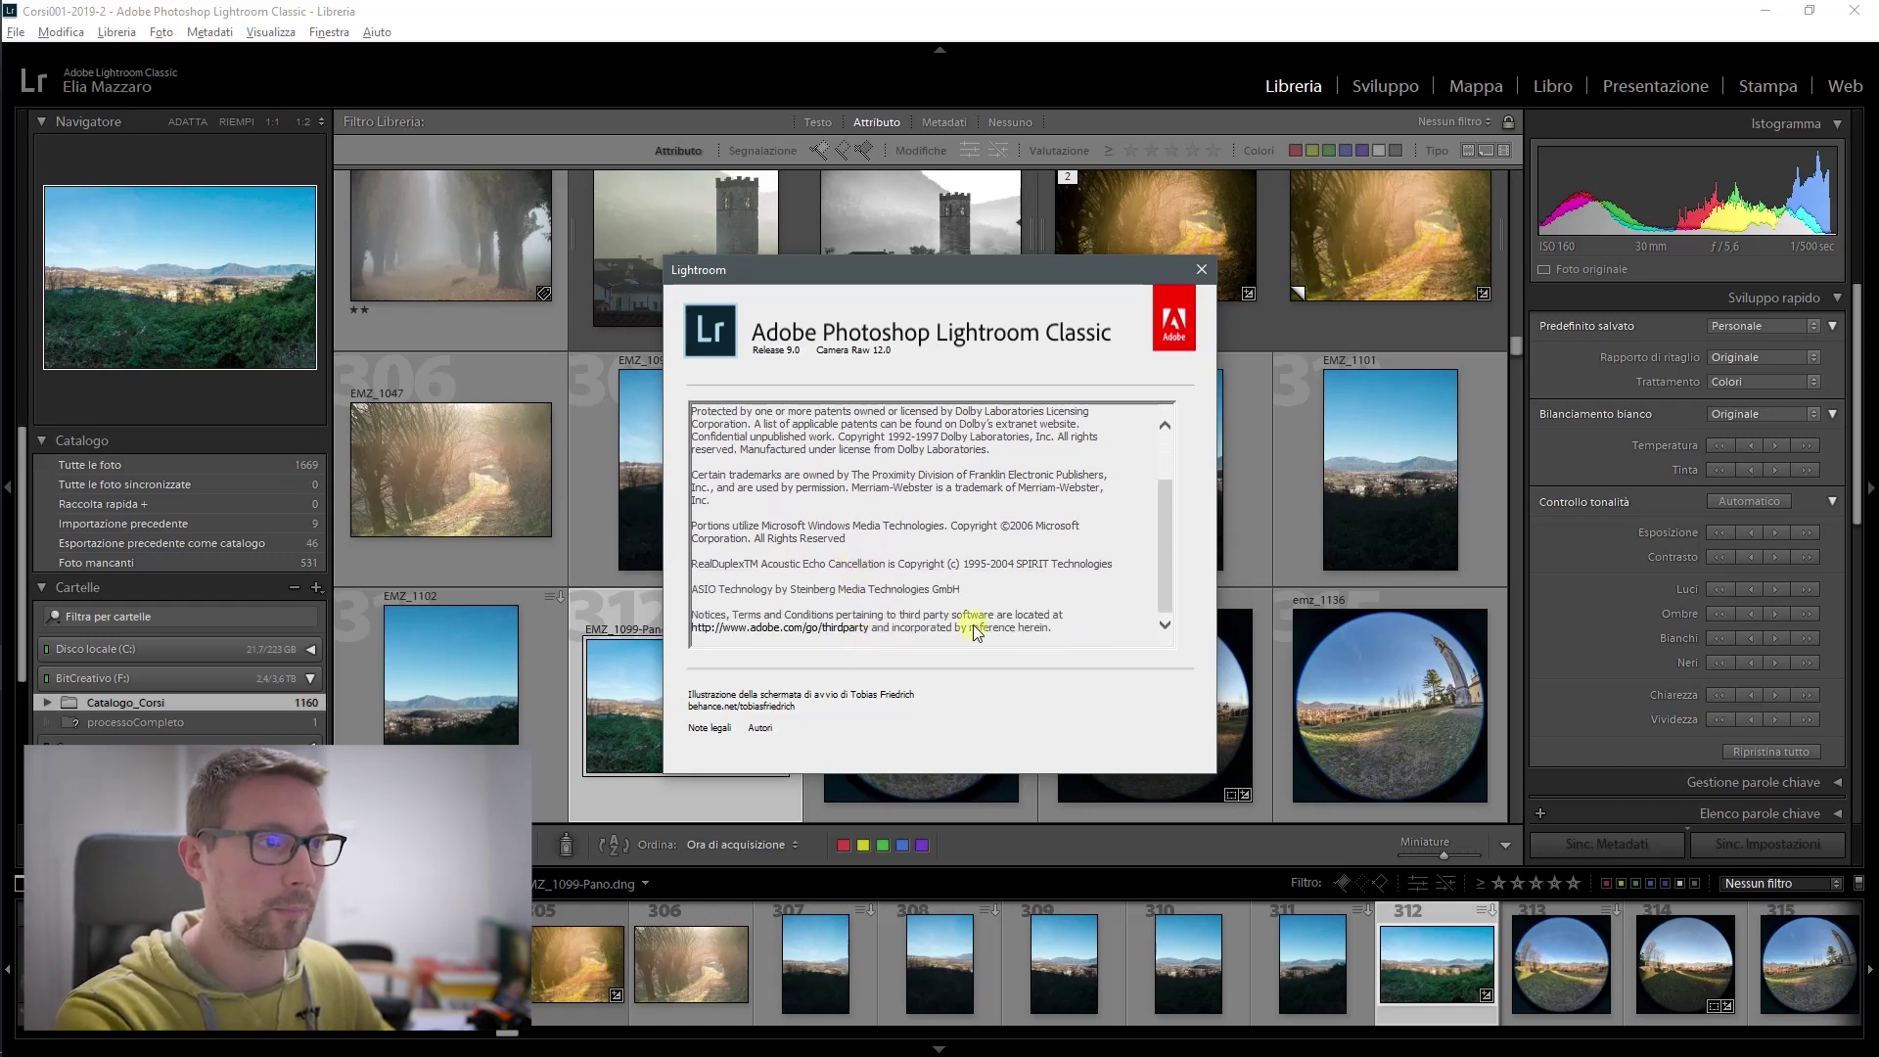